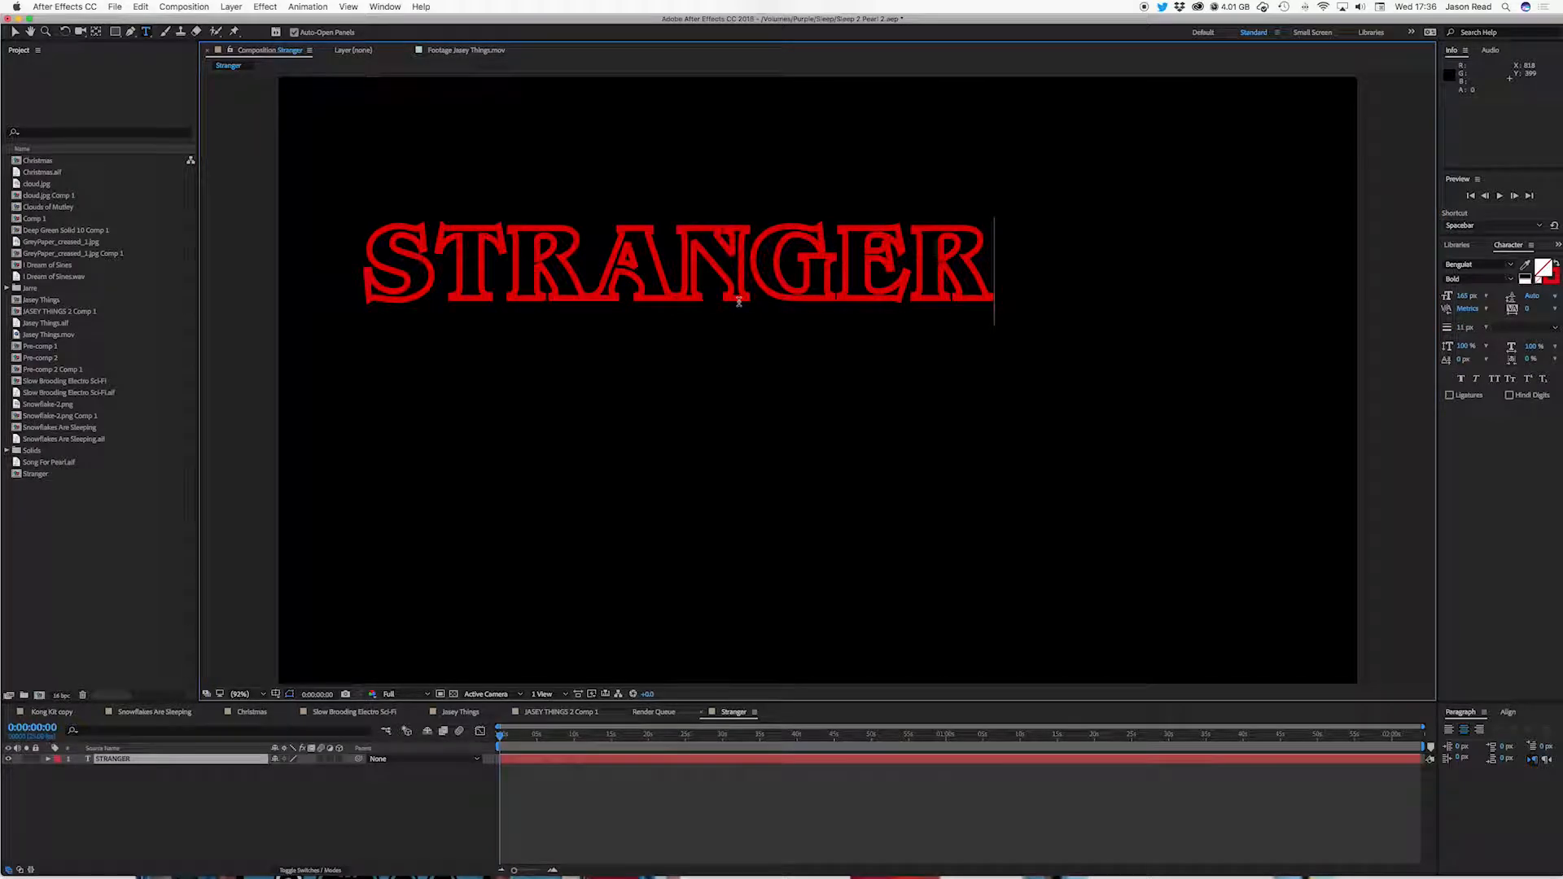
Step: Complete the title with THINGS on its second line and centre the text horizontally and vertically in the composition
type("THINGS")
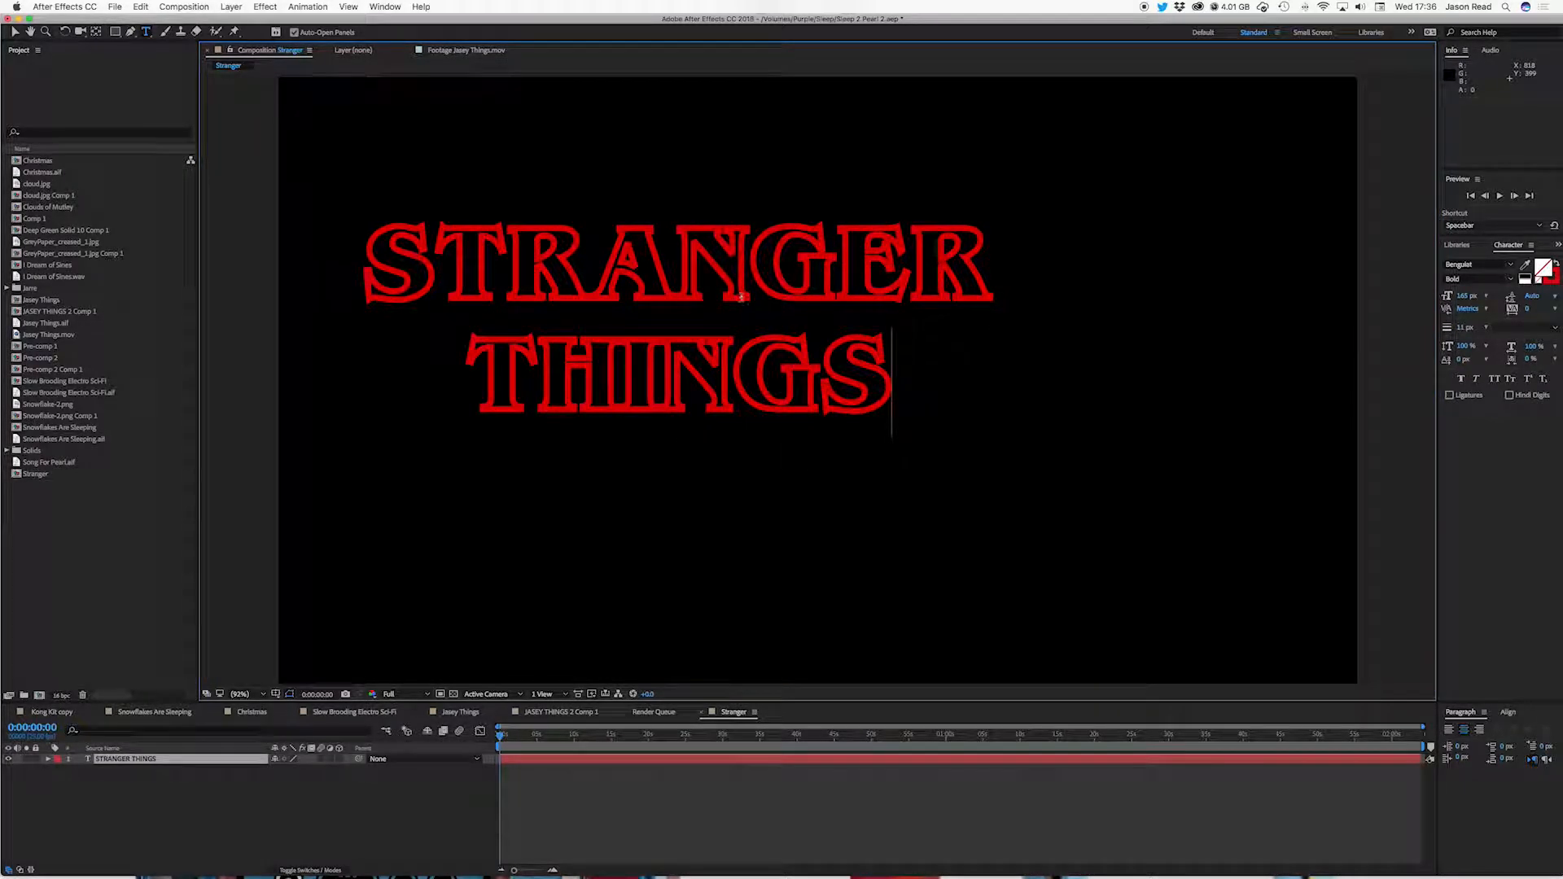
left_click(14, 31)
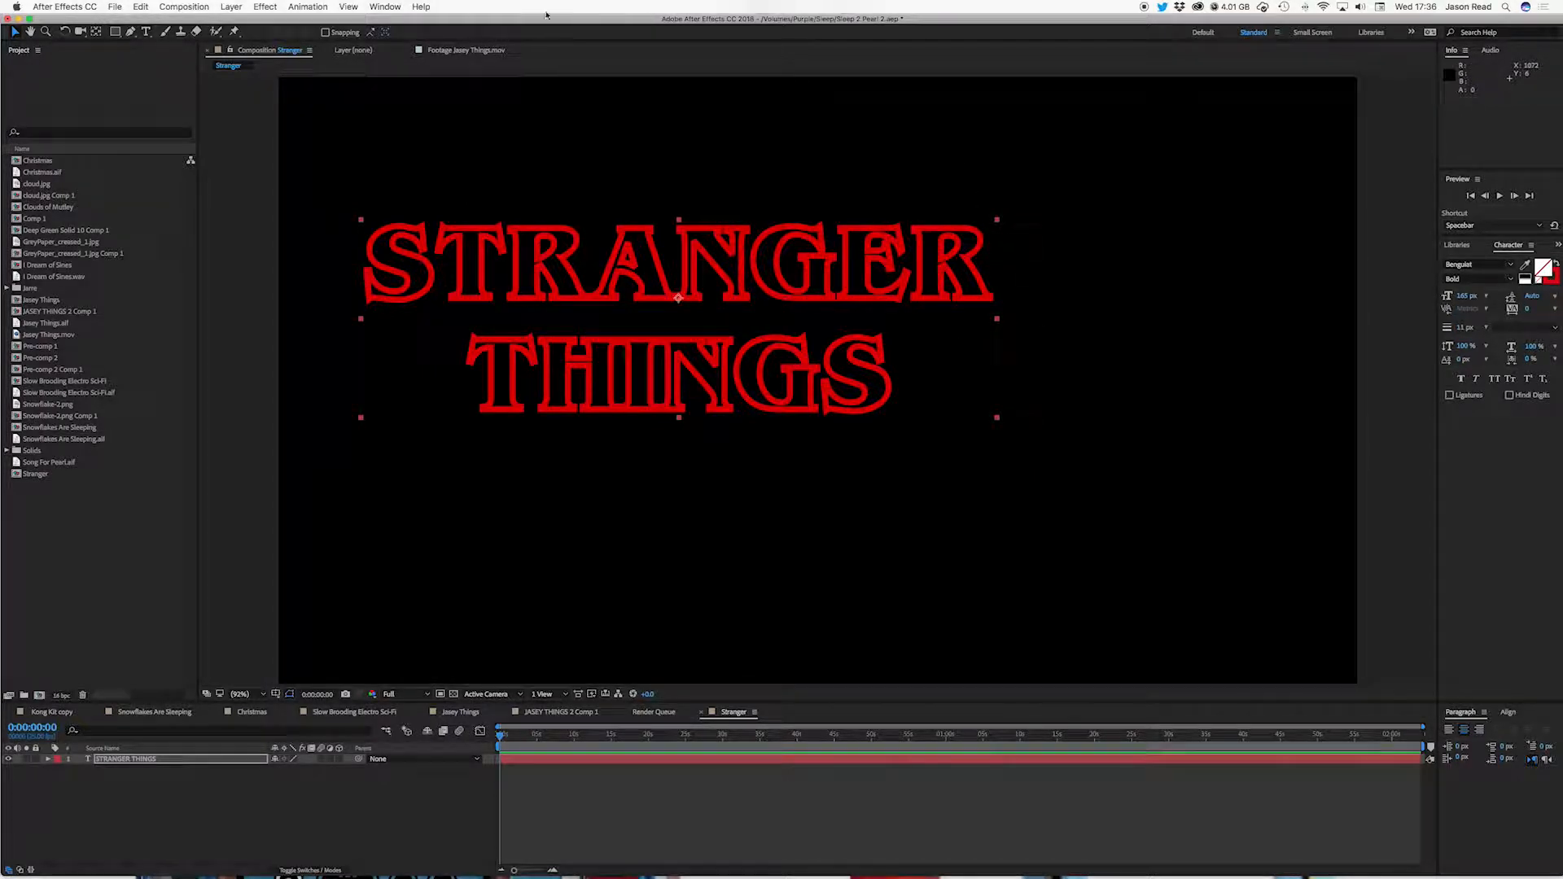
left_click(386, 7)
left_click(322, 6)
mouse_move(379, 8)
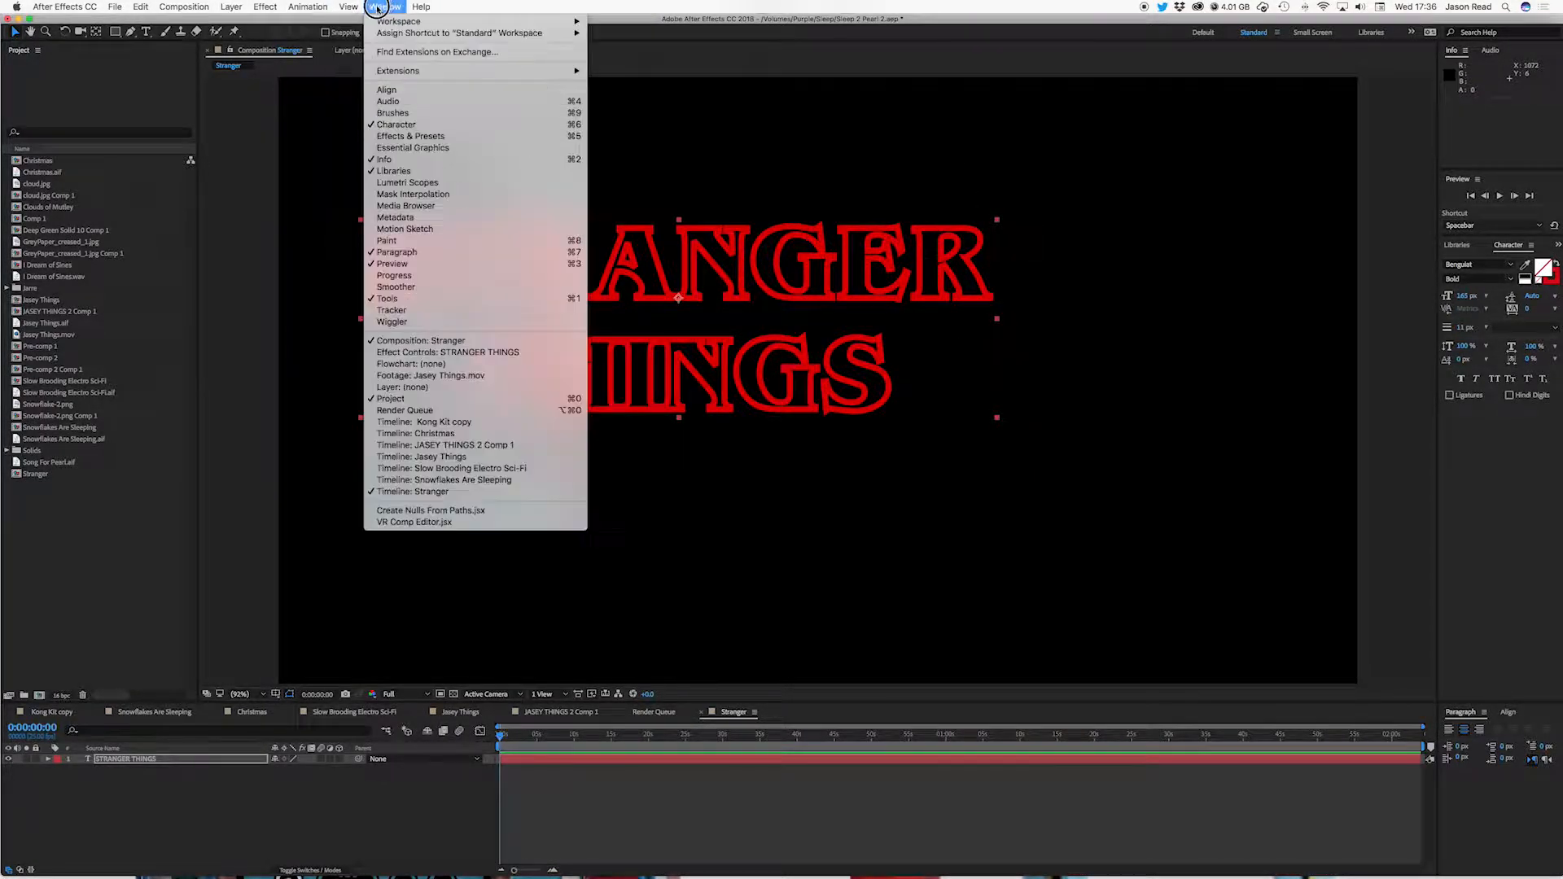
left_click(400, 92)
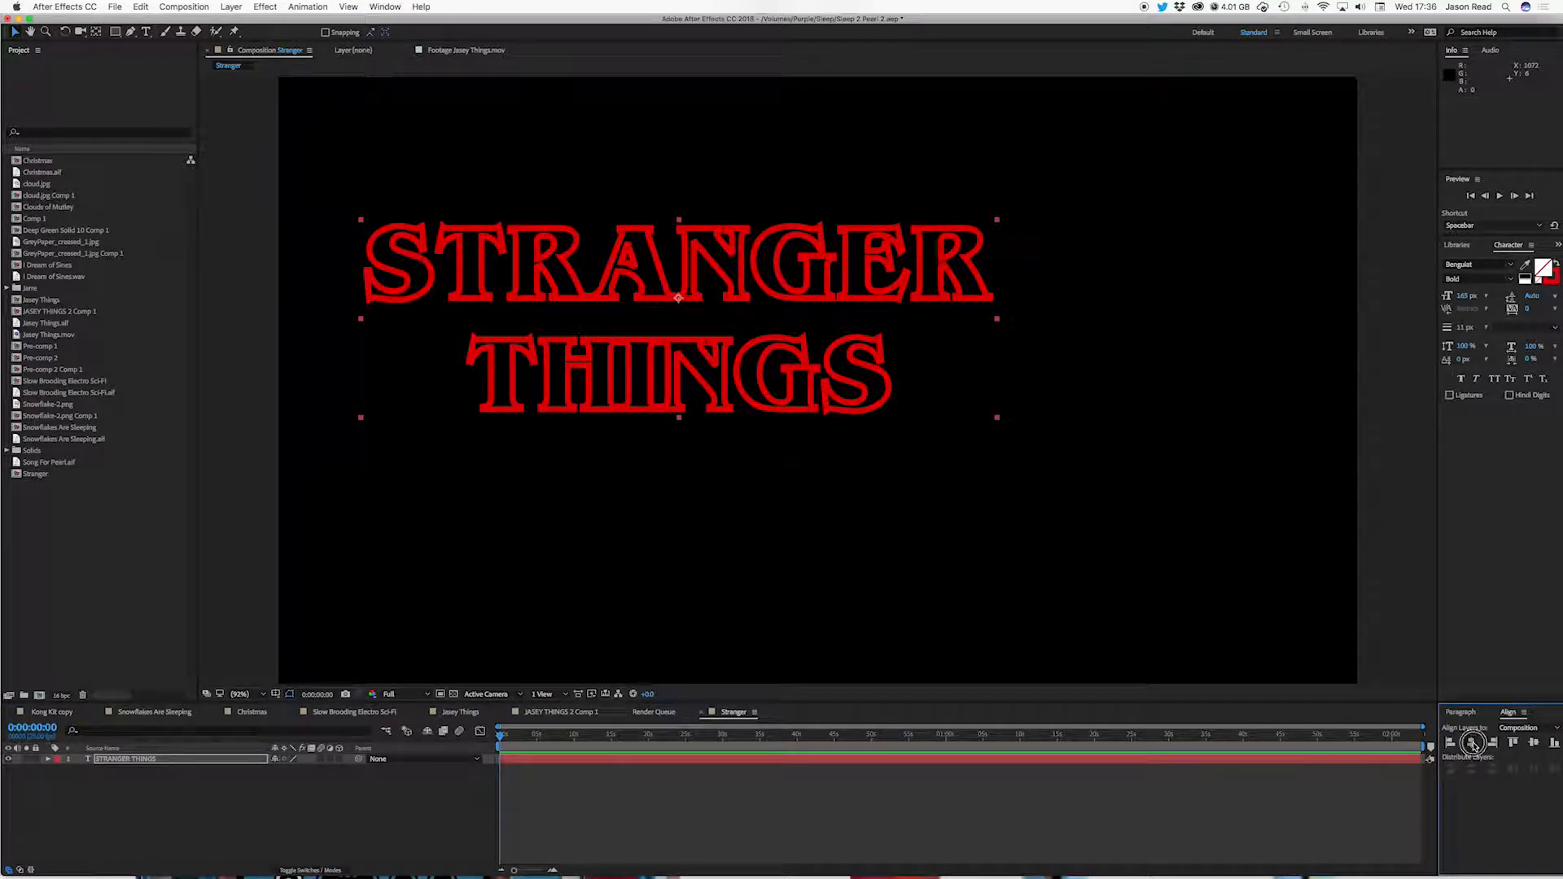
left_click(1472, 743)
left_click(1534, 743)
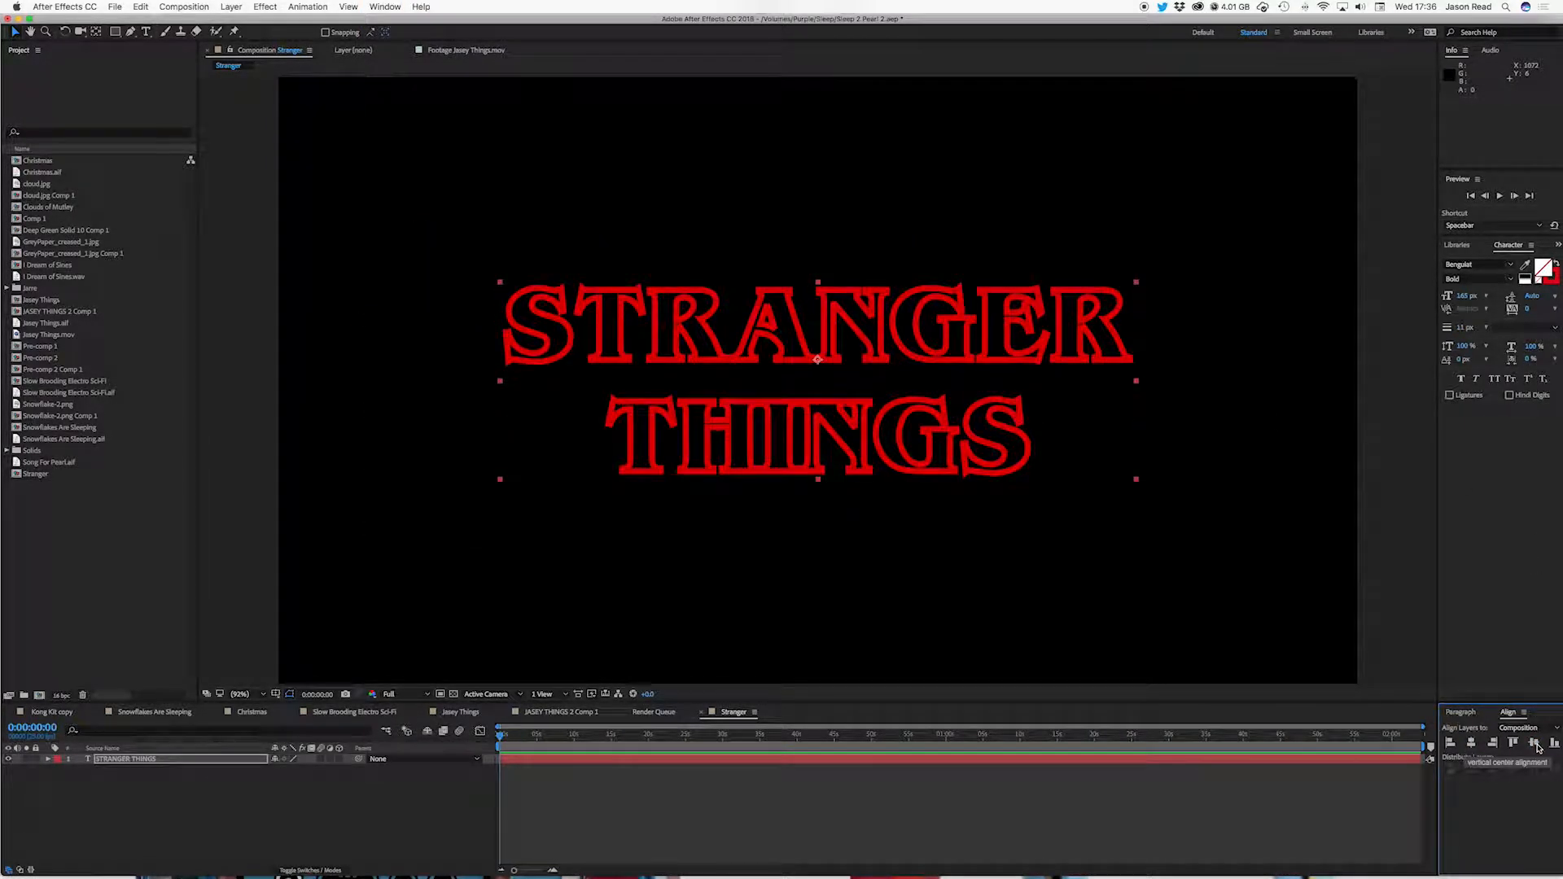
Step: Add a Tracking animator to the title text, set its Tracking Amount to 117 and keyframe it at the start
left_click(49, 760)
left_click(59, 771)
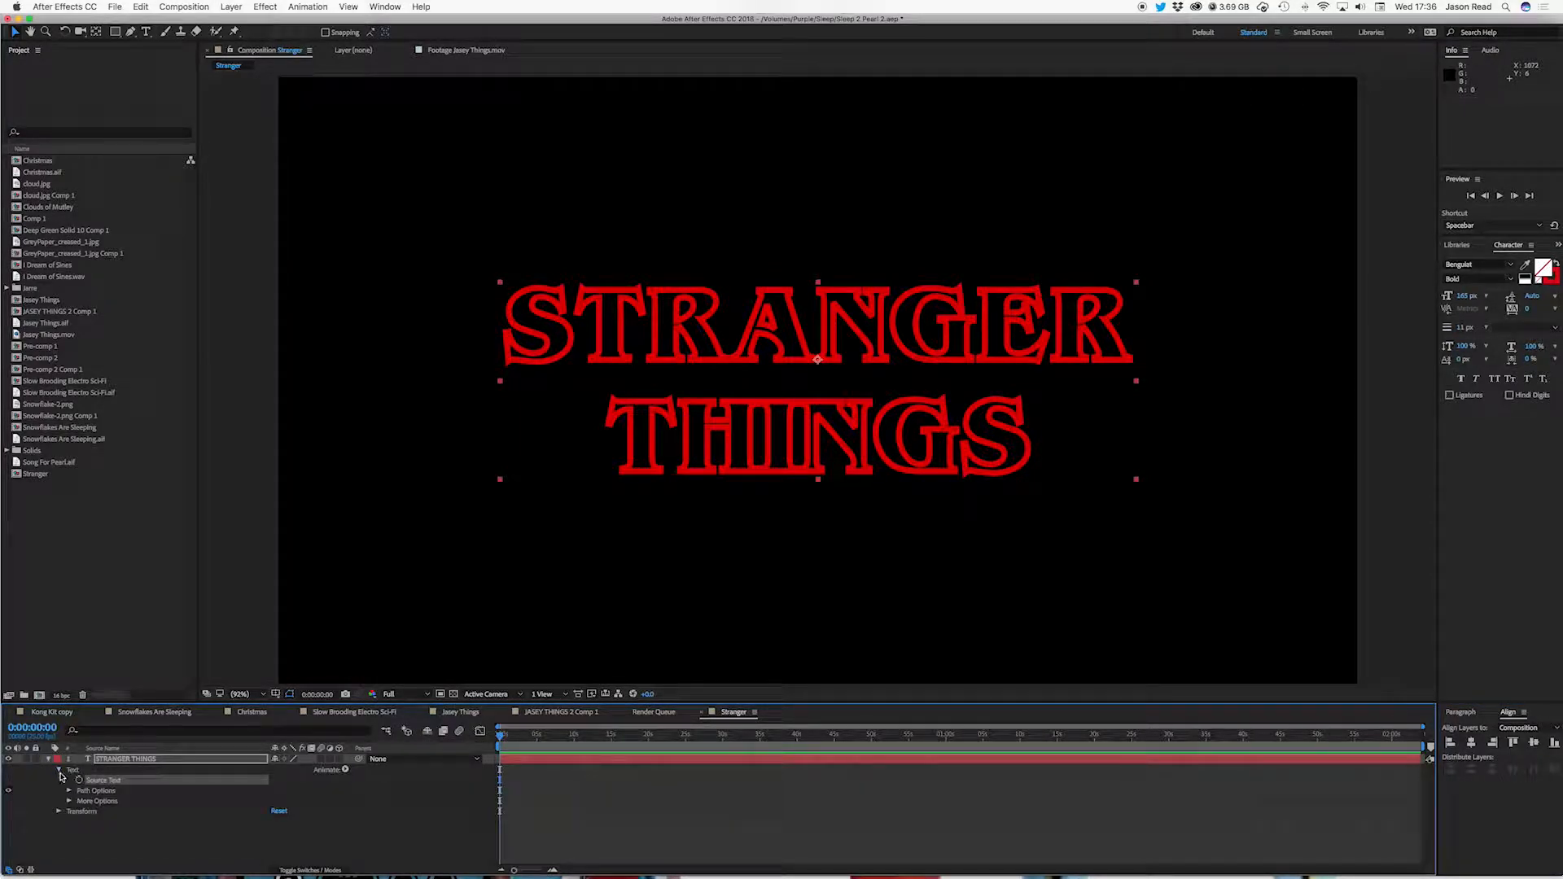
left_click(346, 770)
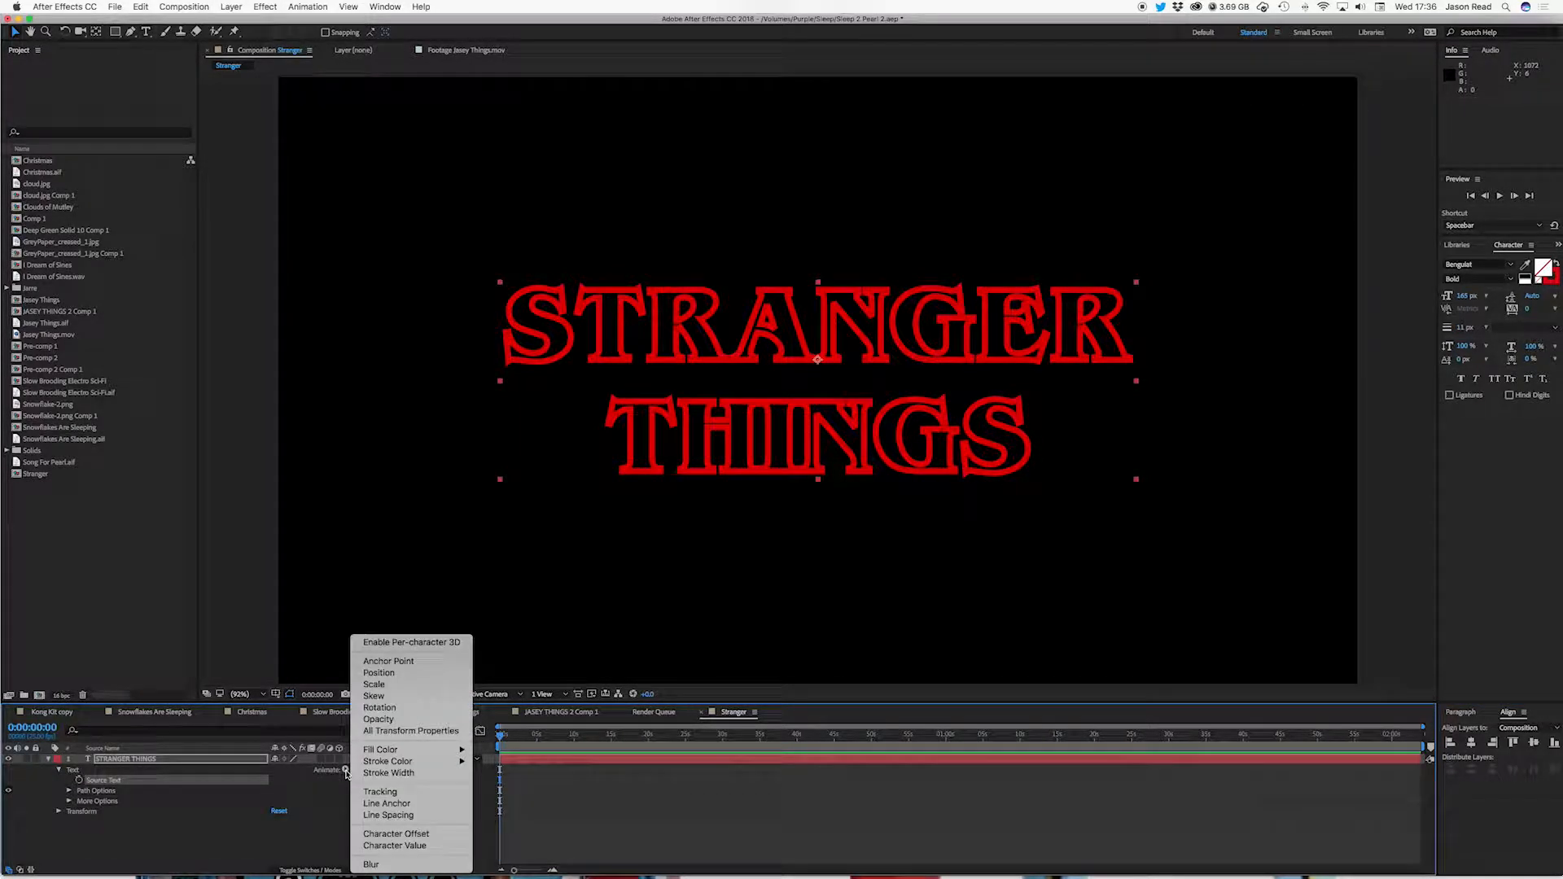
left_click(394, 789)
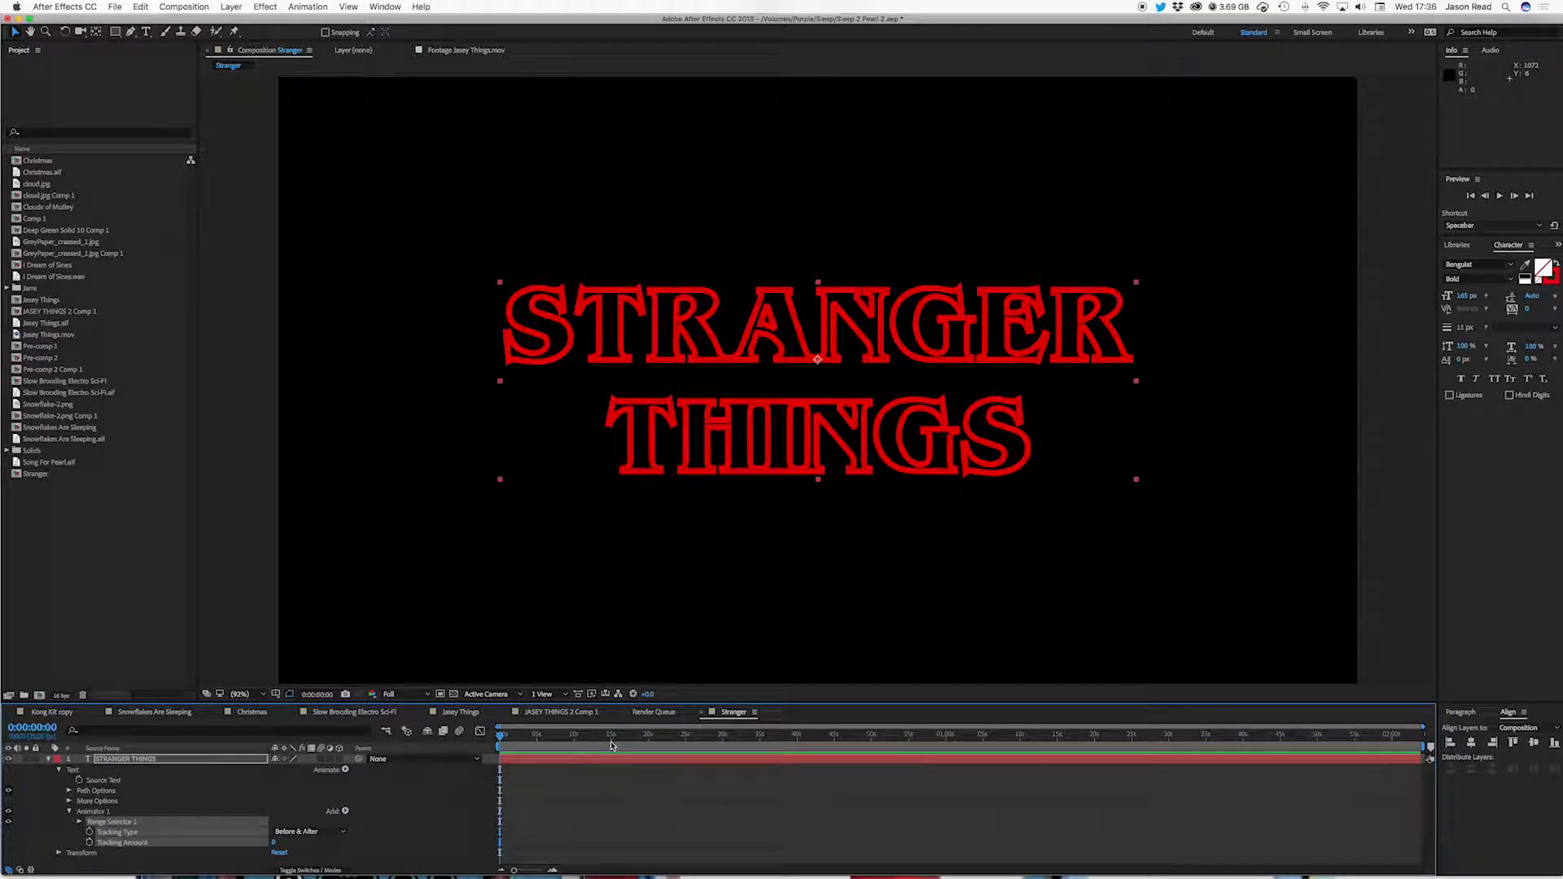
left_click_drag(274, 844, 350, 851)
left_click(90, 842)
Step: Keyframe the title's Tracking Amount at 0 at time 0:00:55:09
left_click_drag(849, 740, 911, 744)
left_click(281, 843)
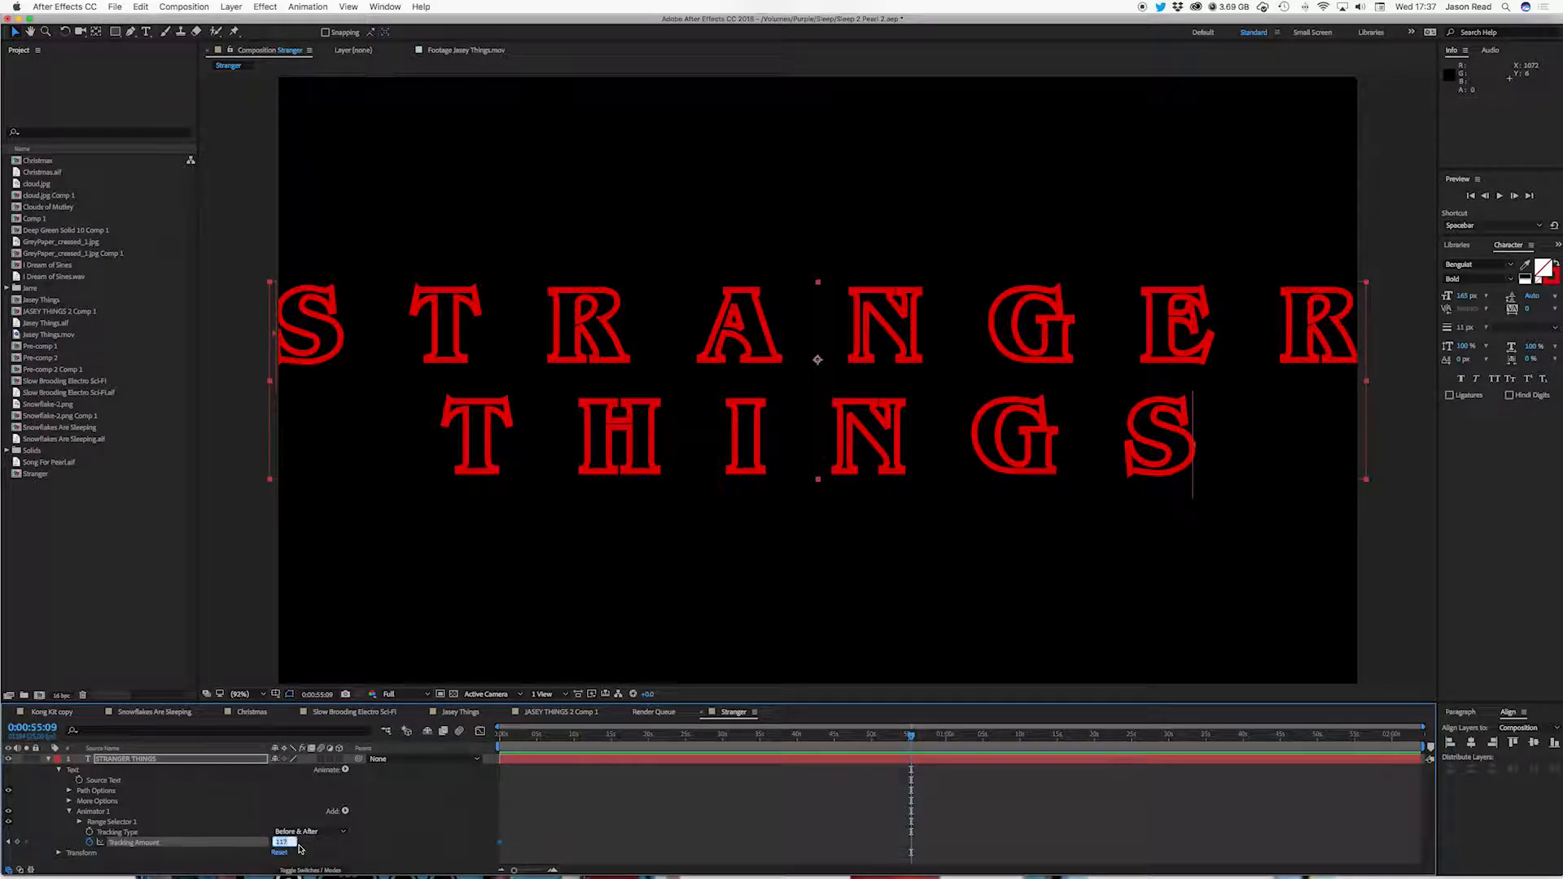
type("0")
key("Return")
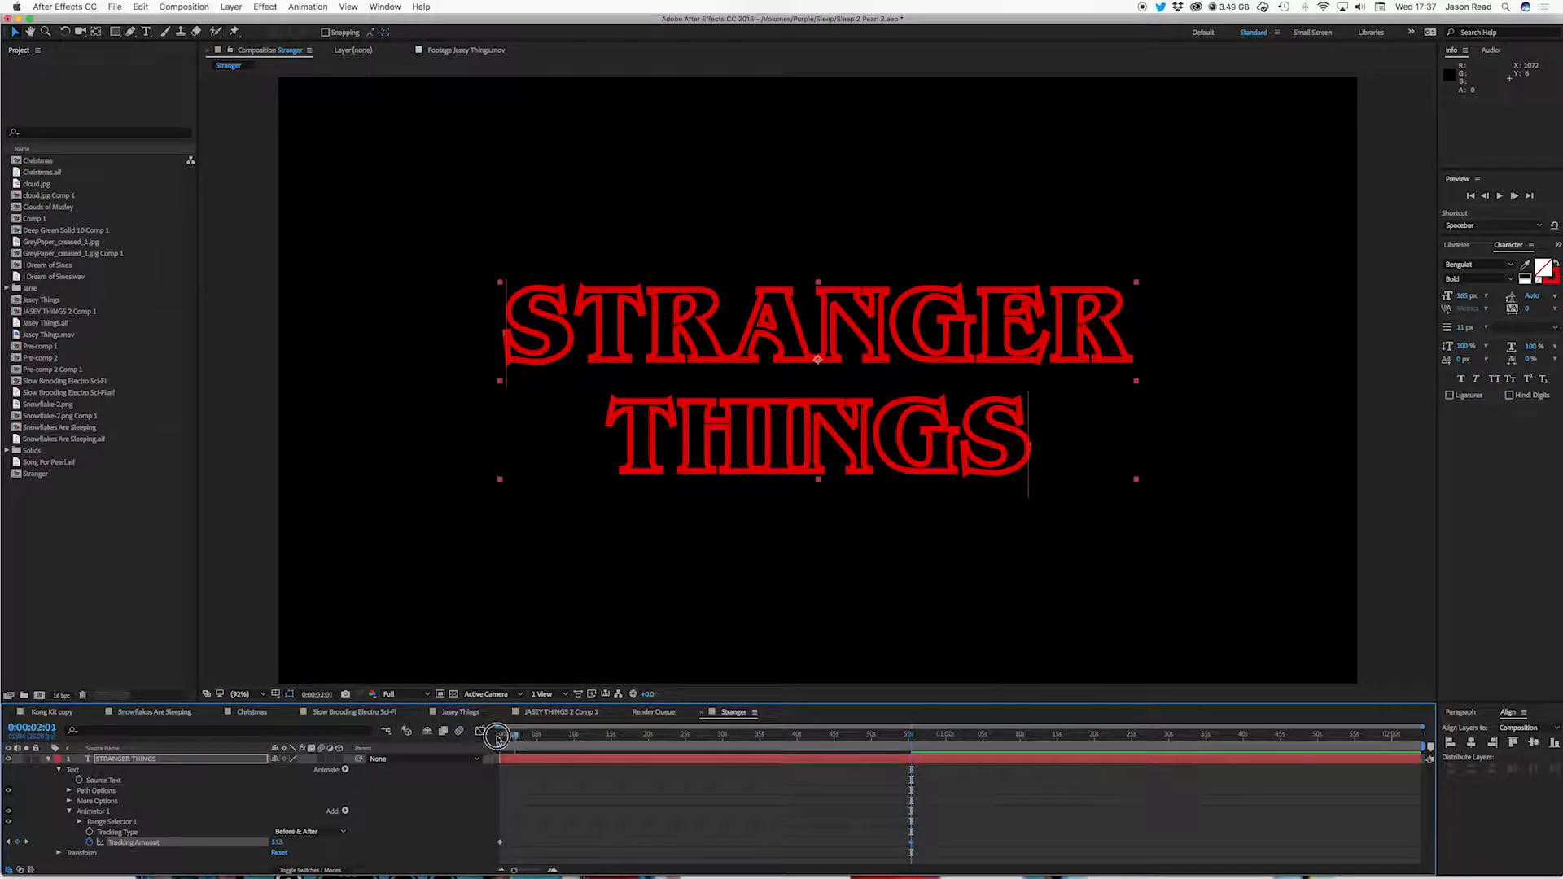
Step: Preview the tracking animation and speed it up by moving its end keyframe earlier to about 16 seconds
left_click(495, 739)
key("space")
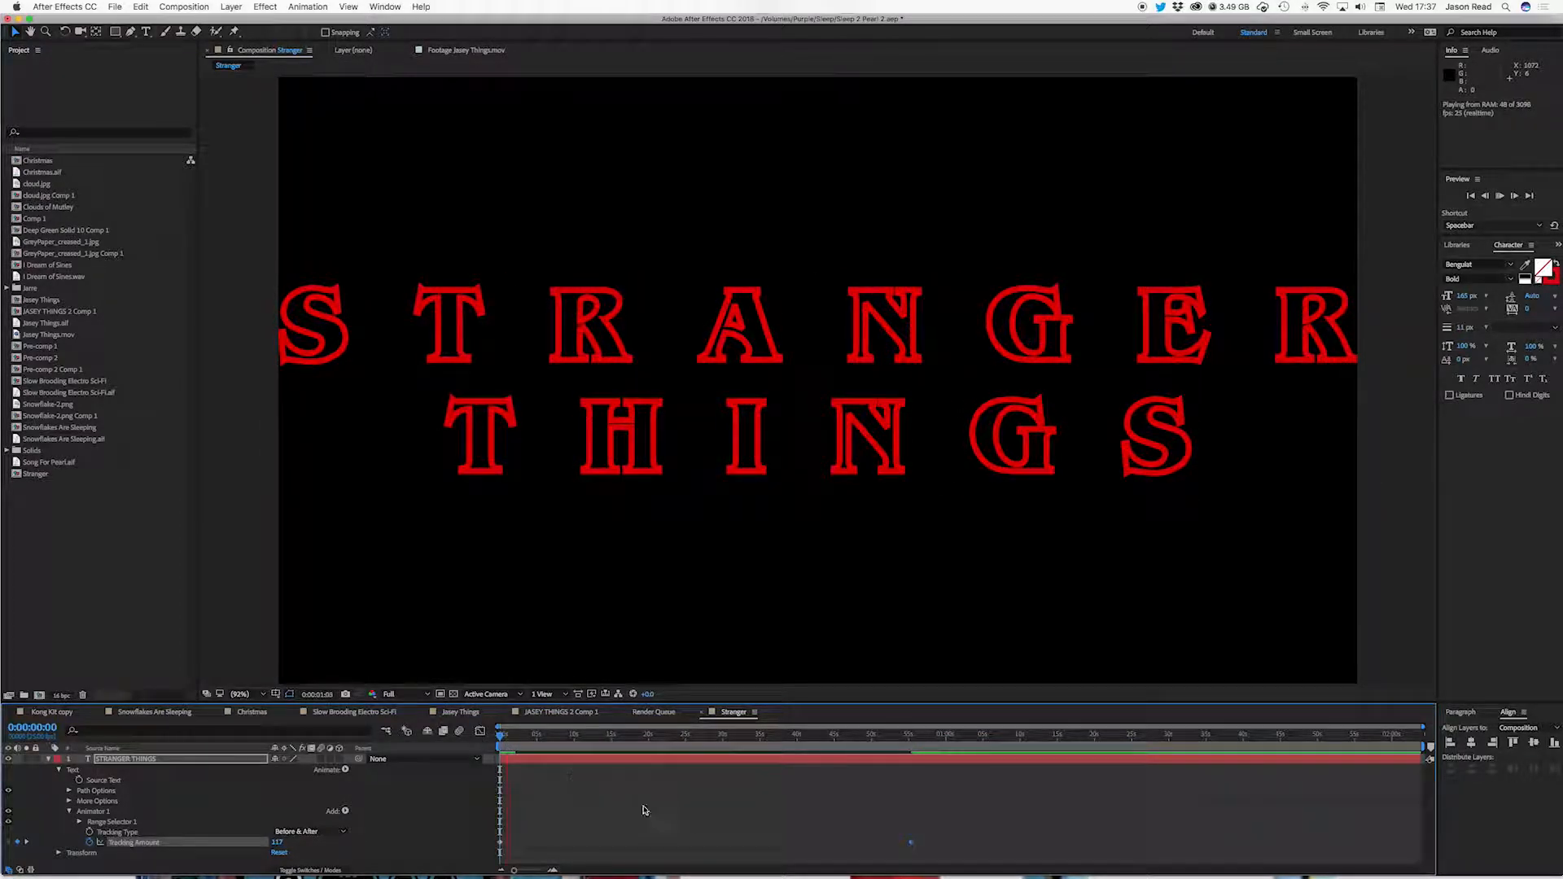
left_click_drag(911, 843, 685, 844)
key("space")
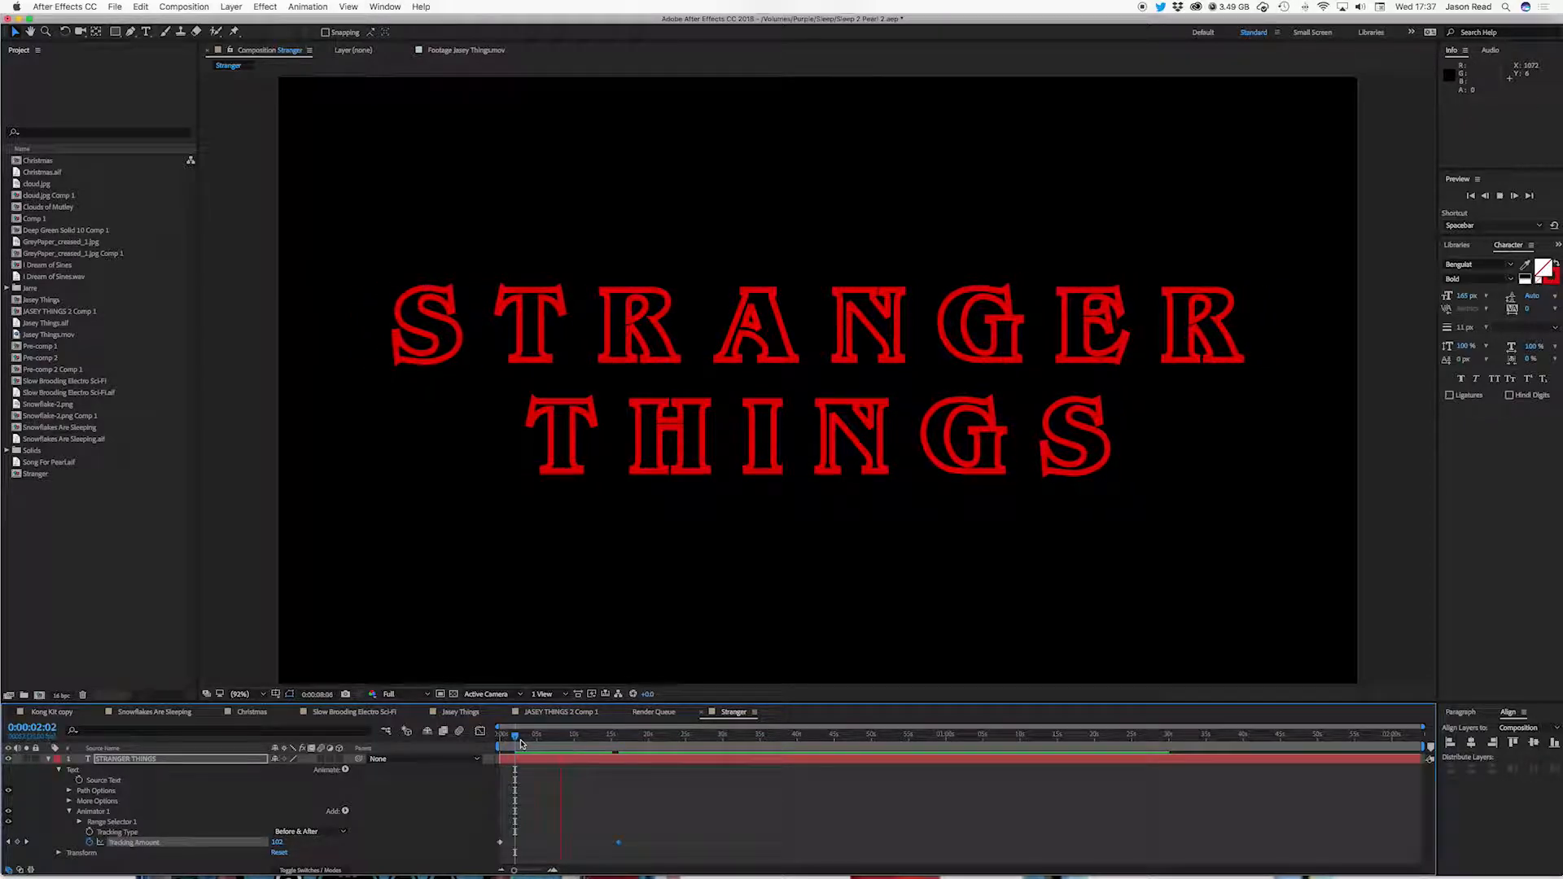
left_click(499, 739)
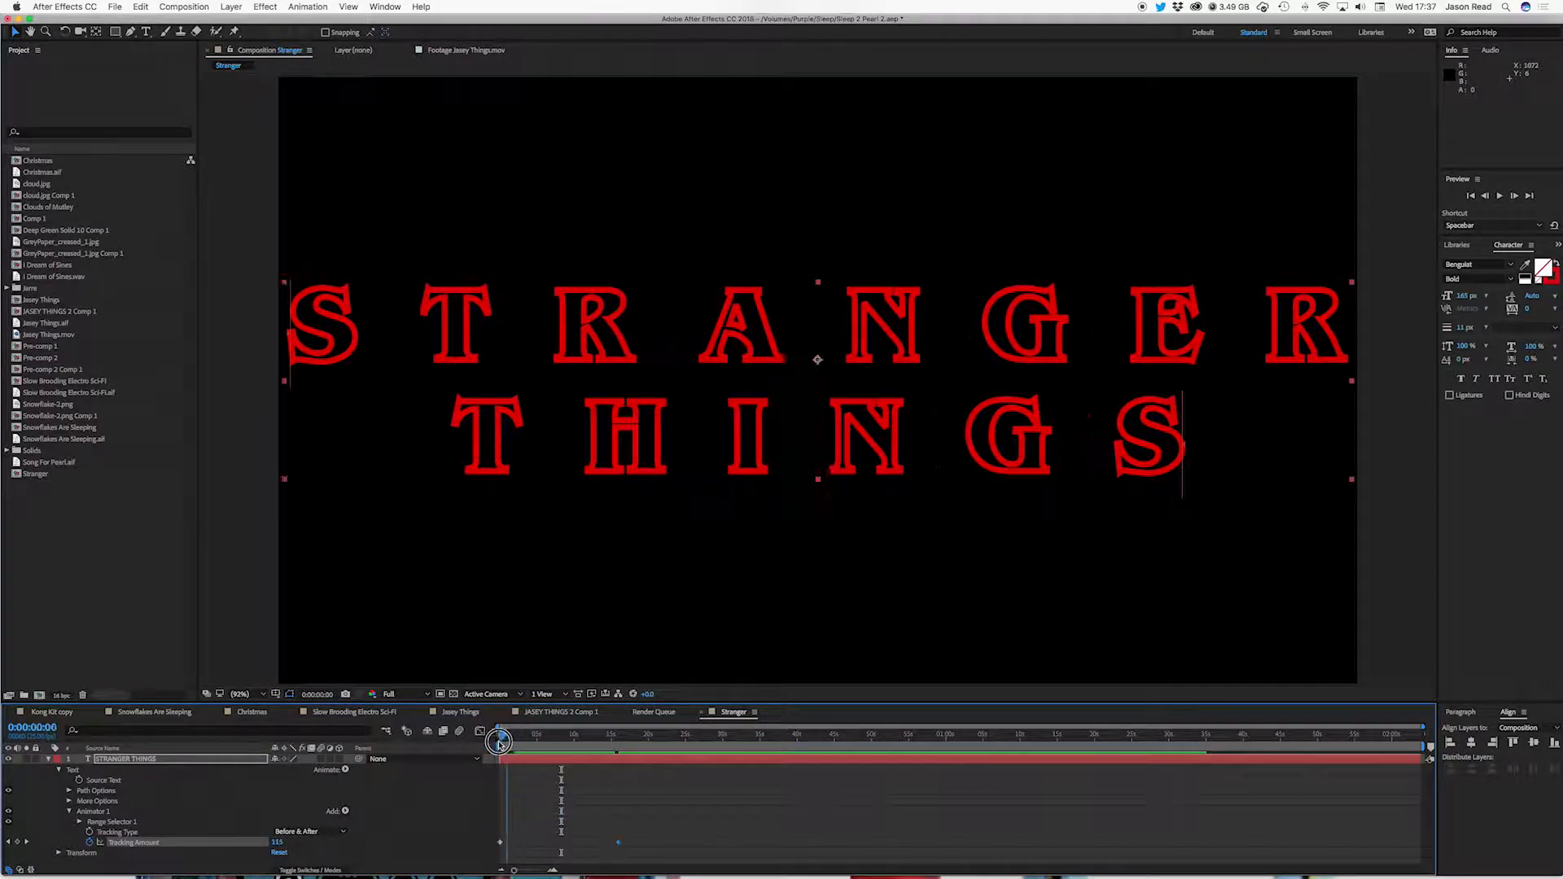
Step: Create a new 1920 x 1080 px solid layer named Texture above the title
left_click(49, 758)
left_click(572, 759)
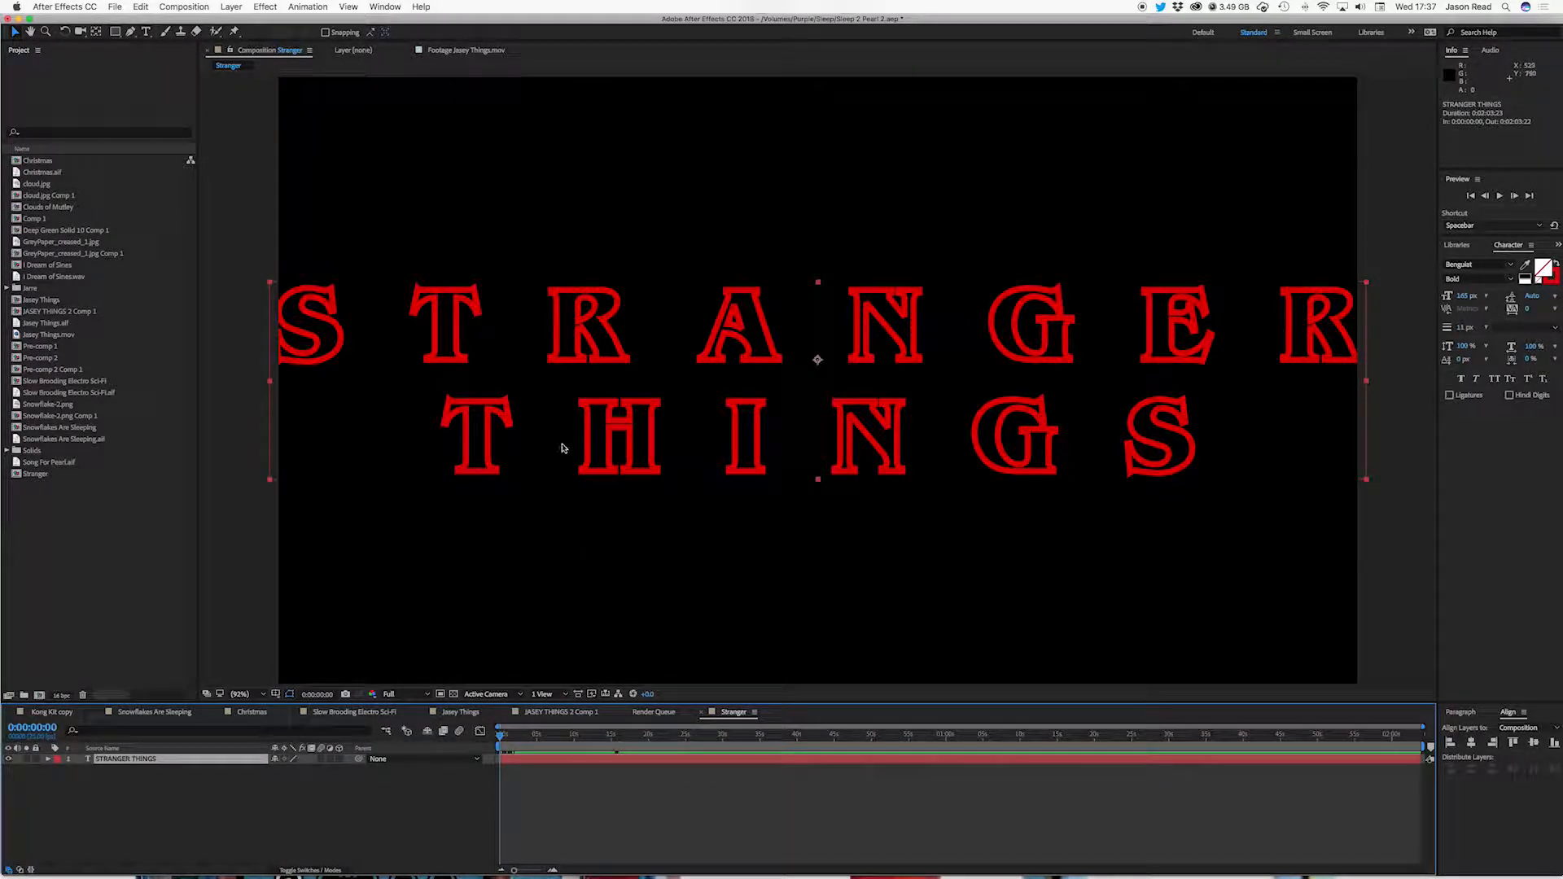
left_click(233, 6)
mouse_move(238, 20)
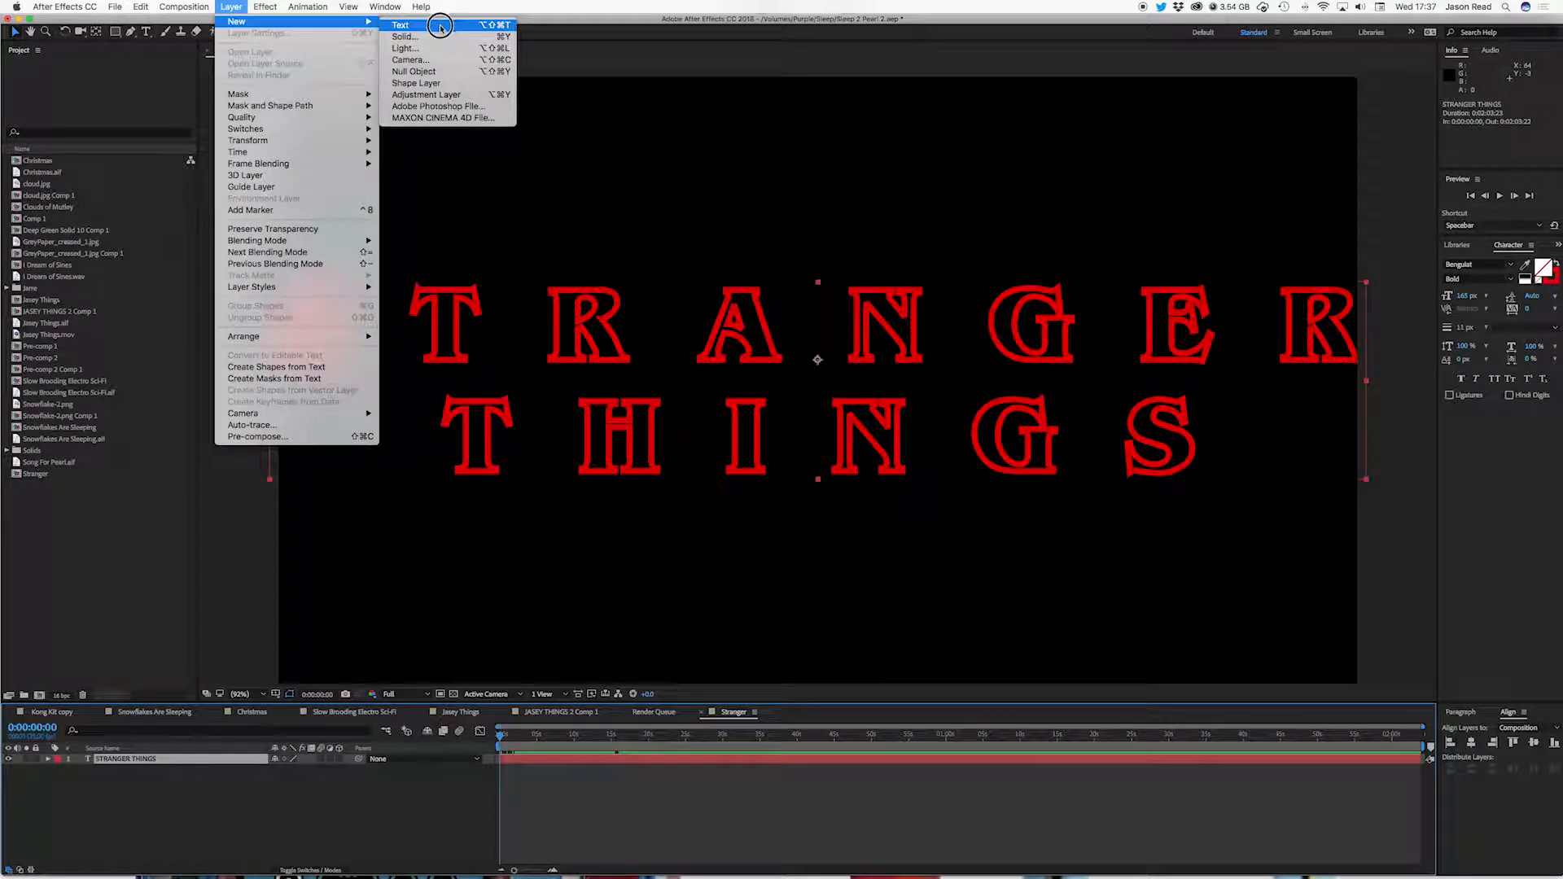
left_click(399, 32)
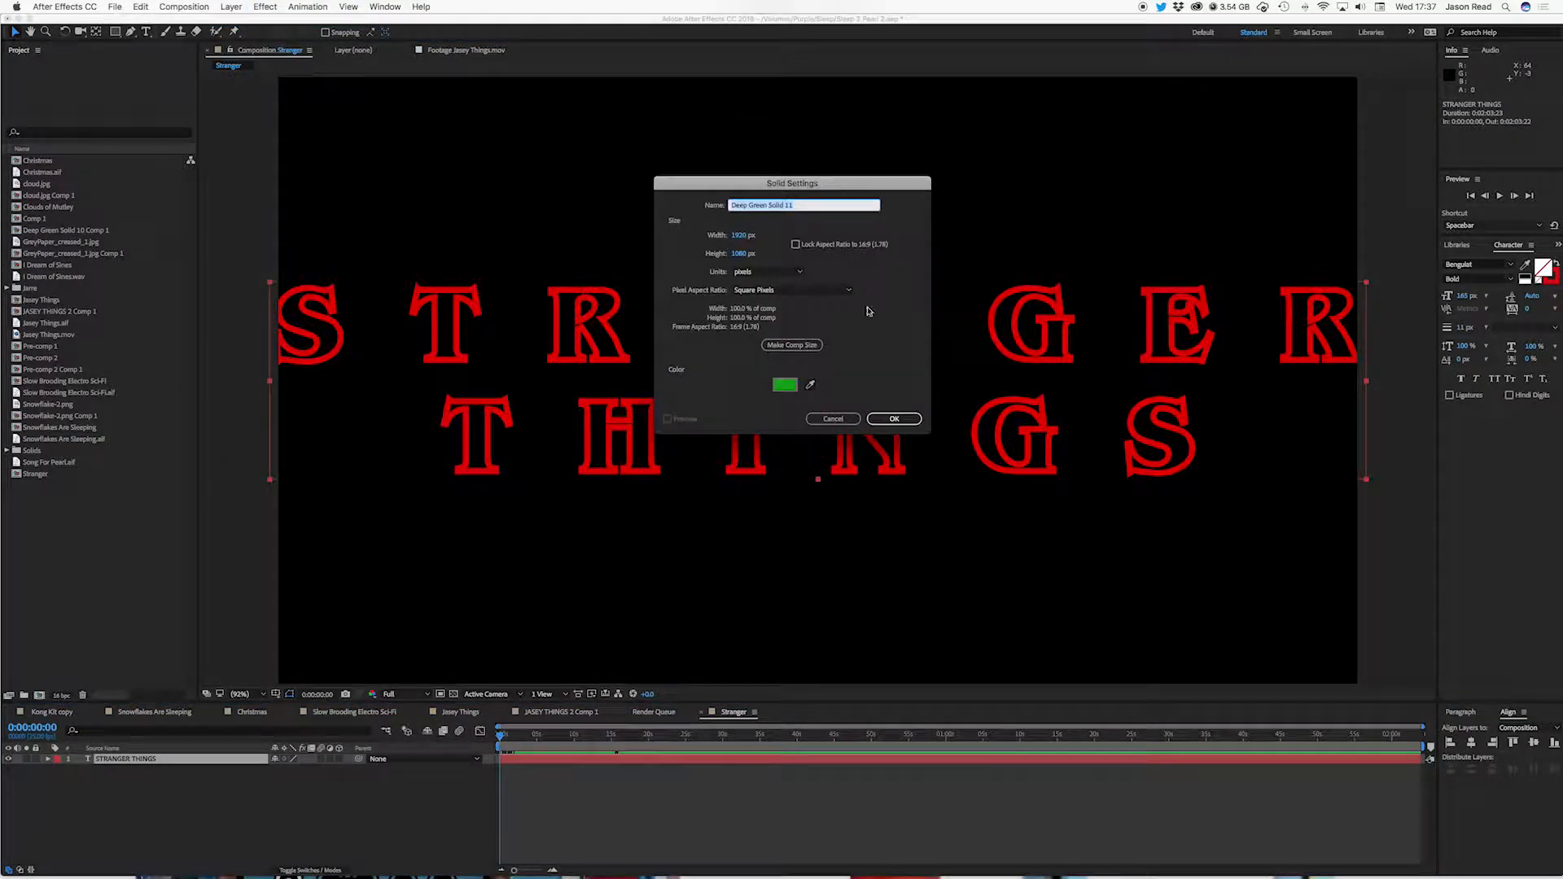
type("Th")
left_click(894, 419)
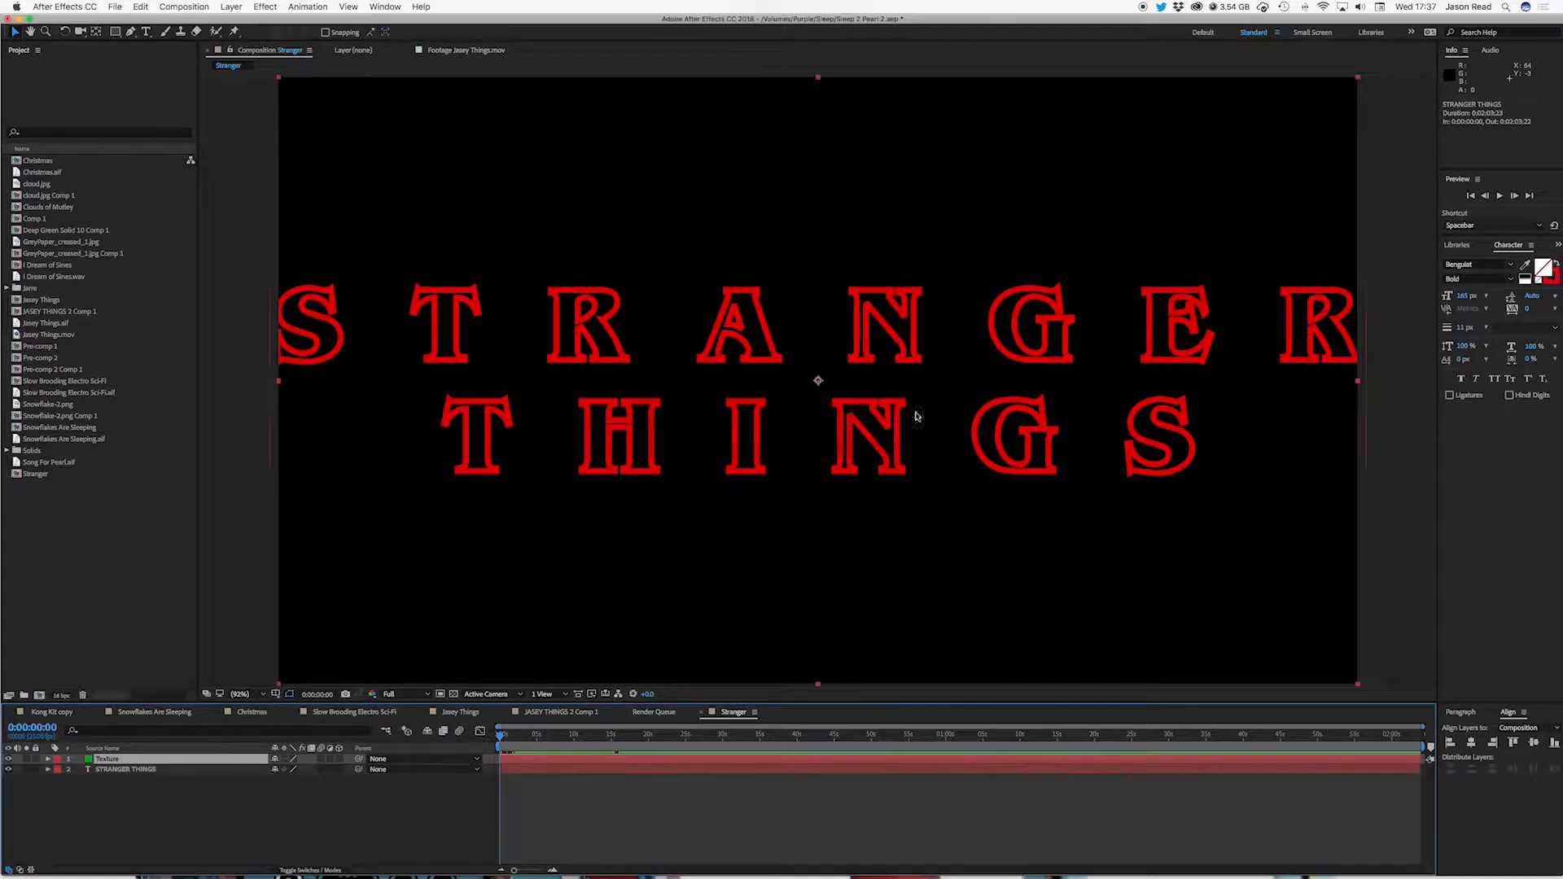
Step: Find the Turbulent Noise effect and apply it to the Texture layer
left_click(1557, 247)
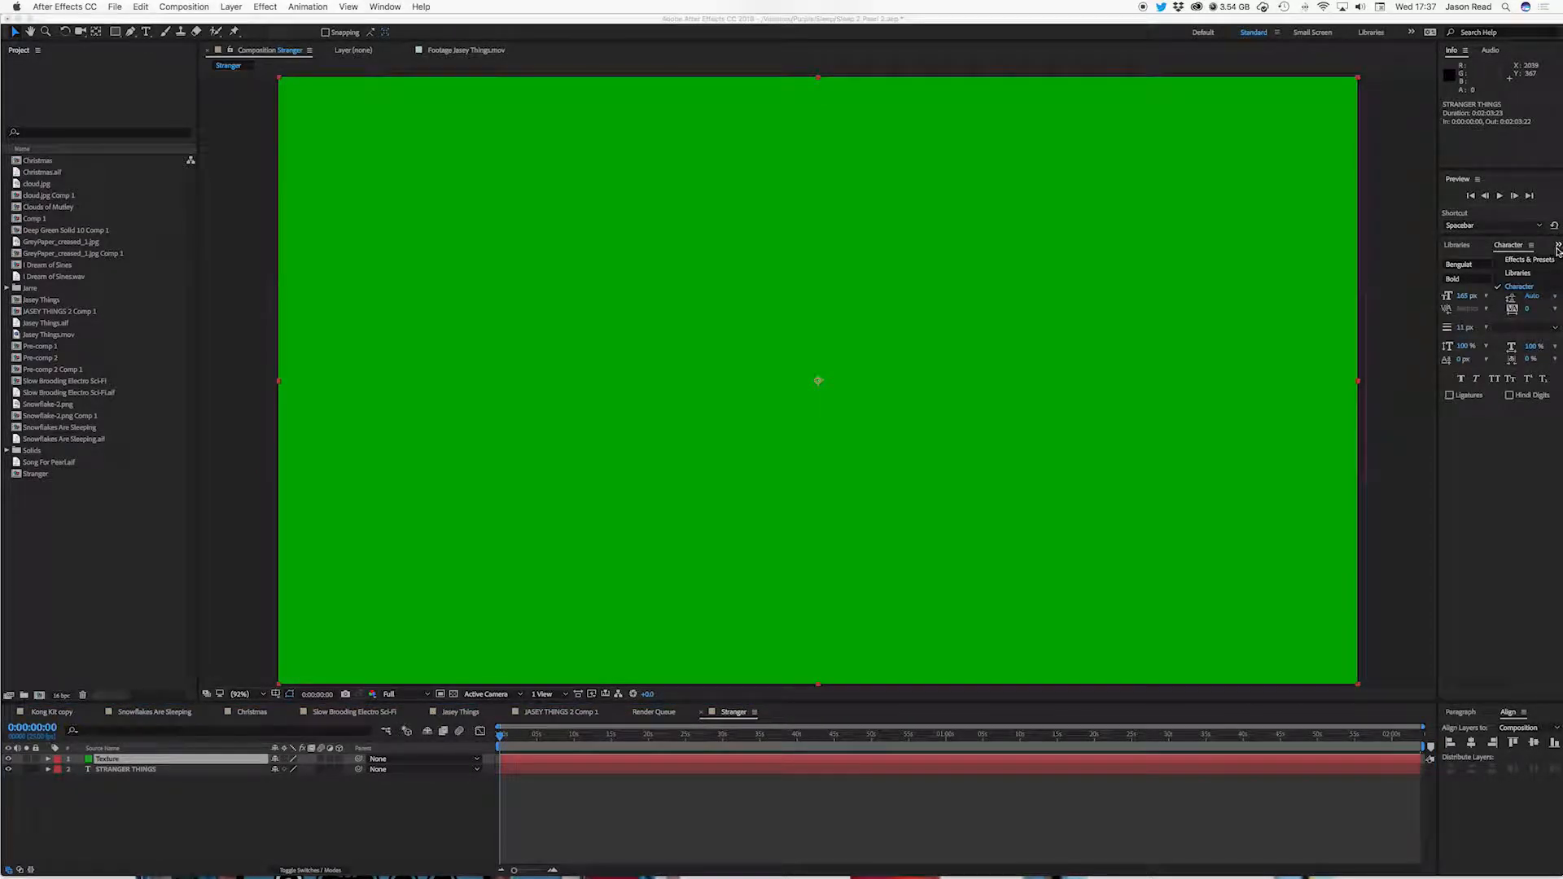
left_click(1529, 259)
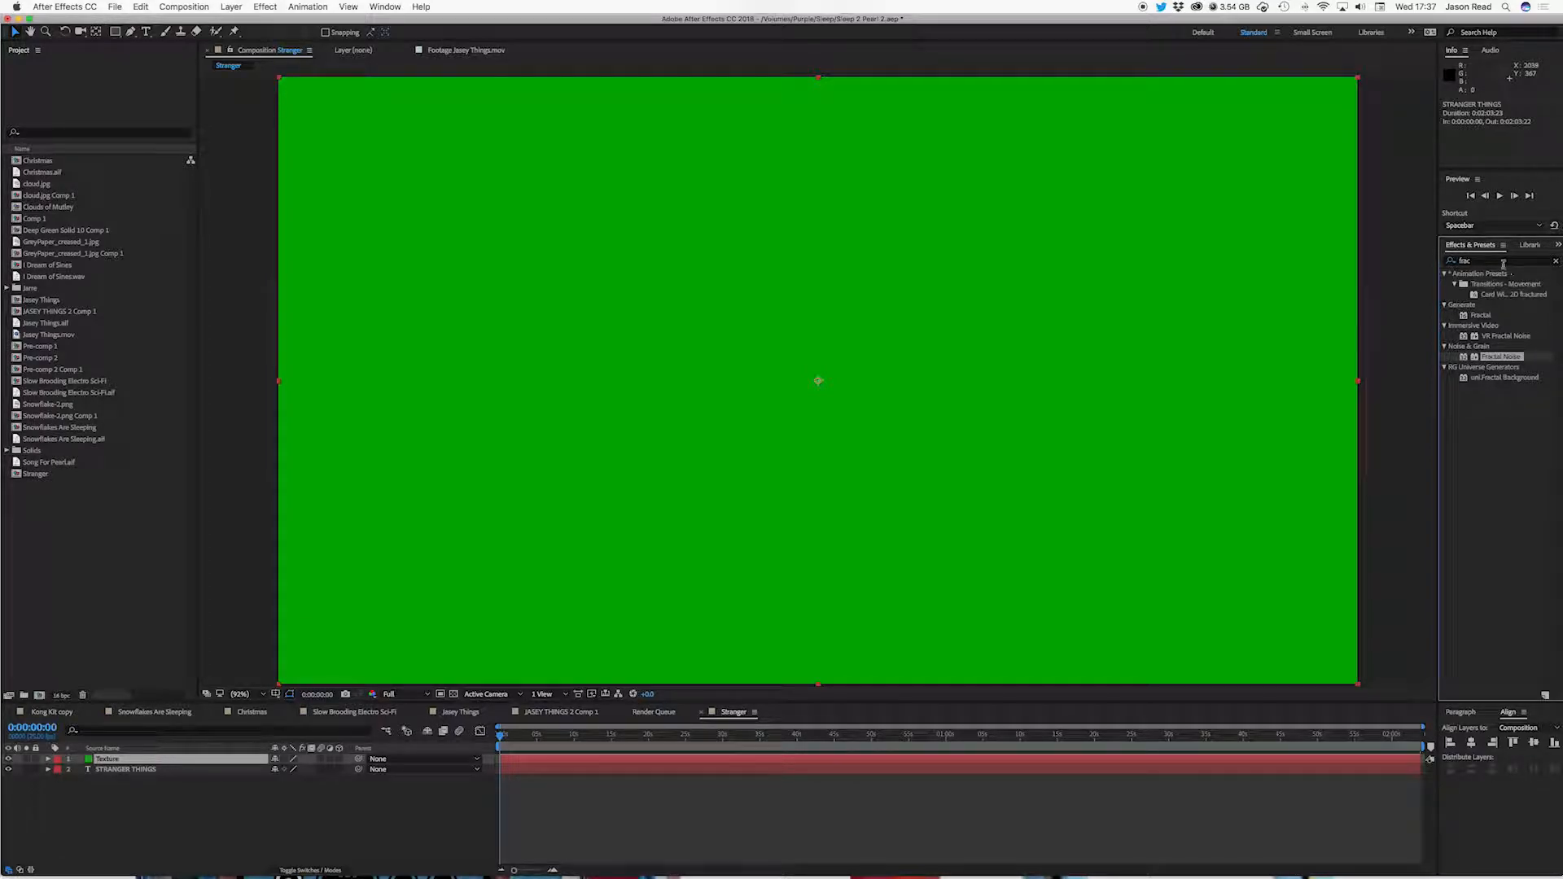
double_click(1498, 261)
type("turbul")
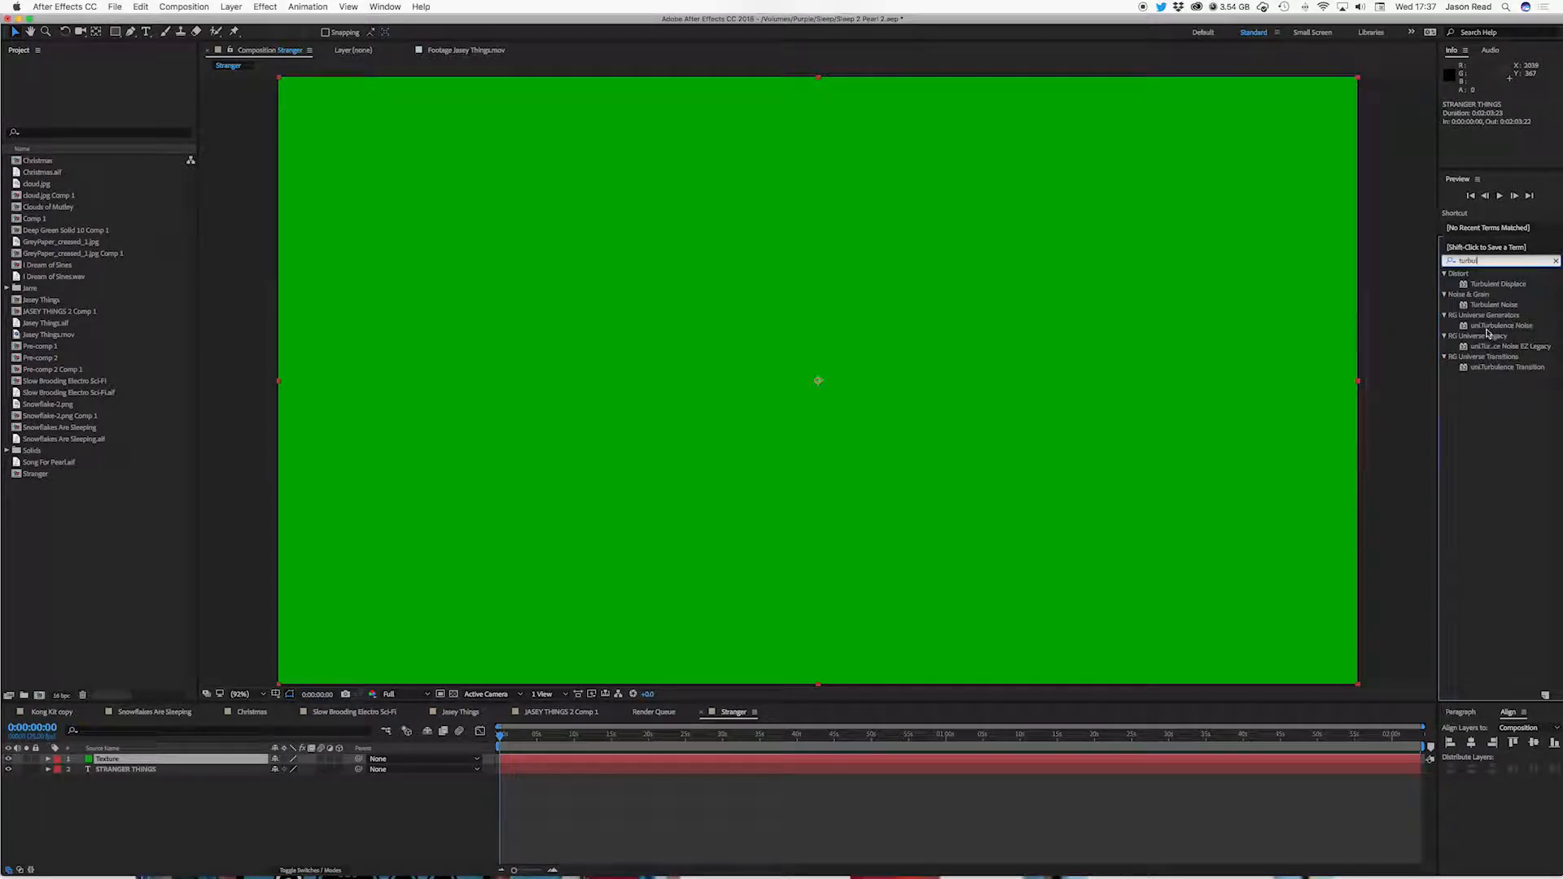
left_click_drag(1494, 305, 1109, 759)
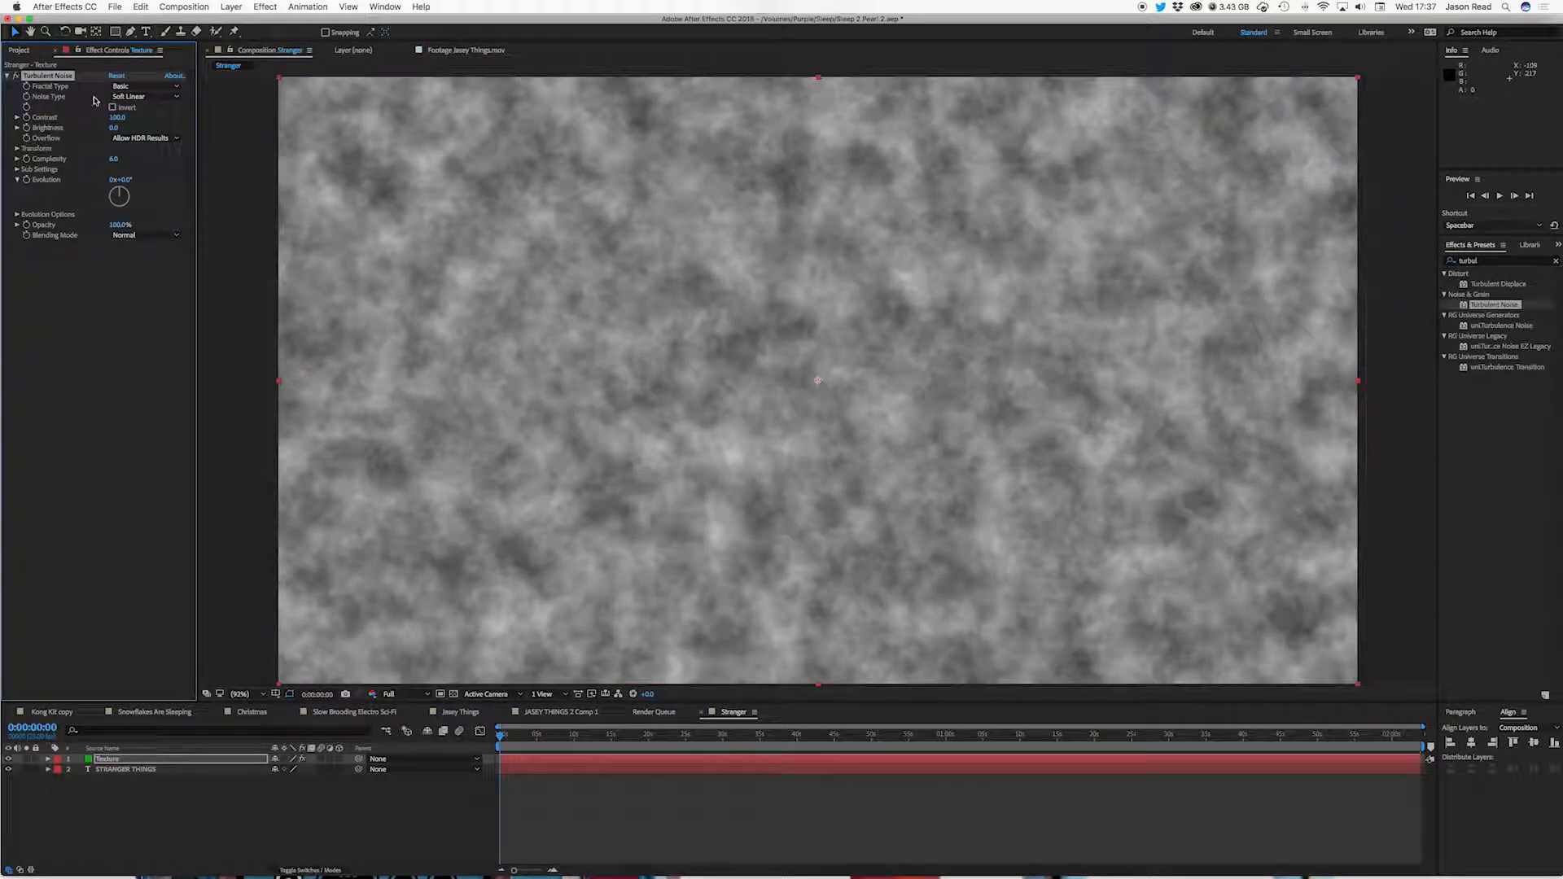
Step: Set the Turbulent Noise fractal type to Subscale and raise its contrast to about 262
left_click(135, 86)
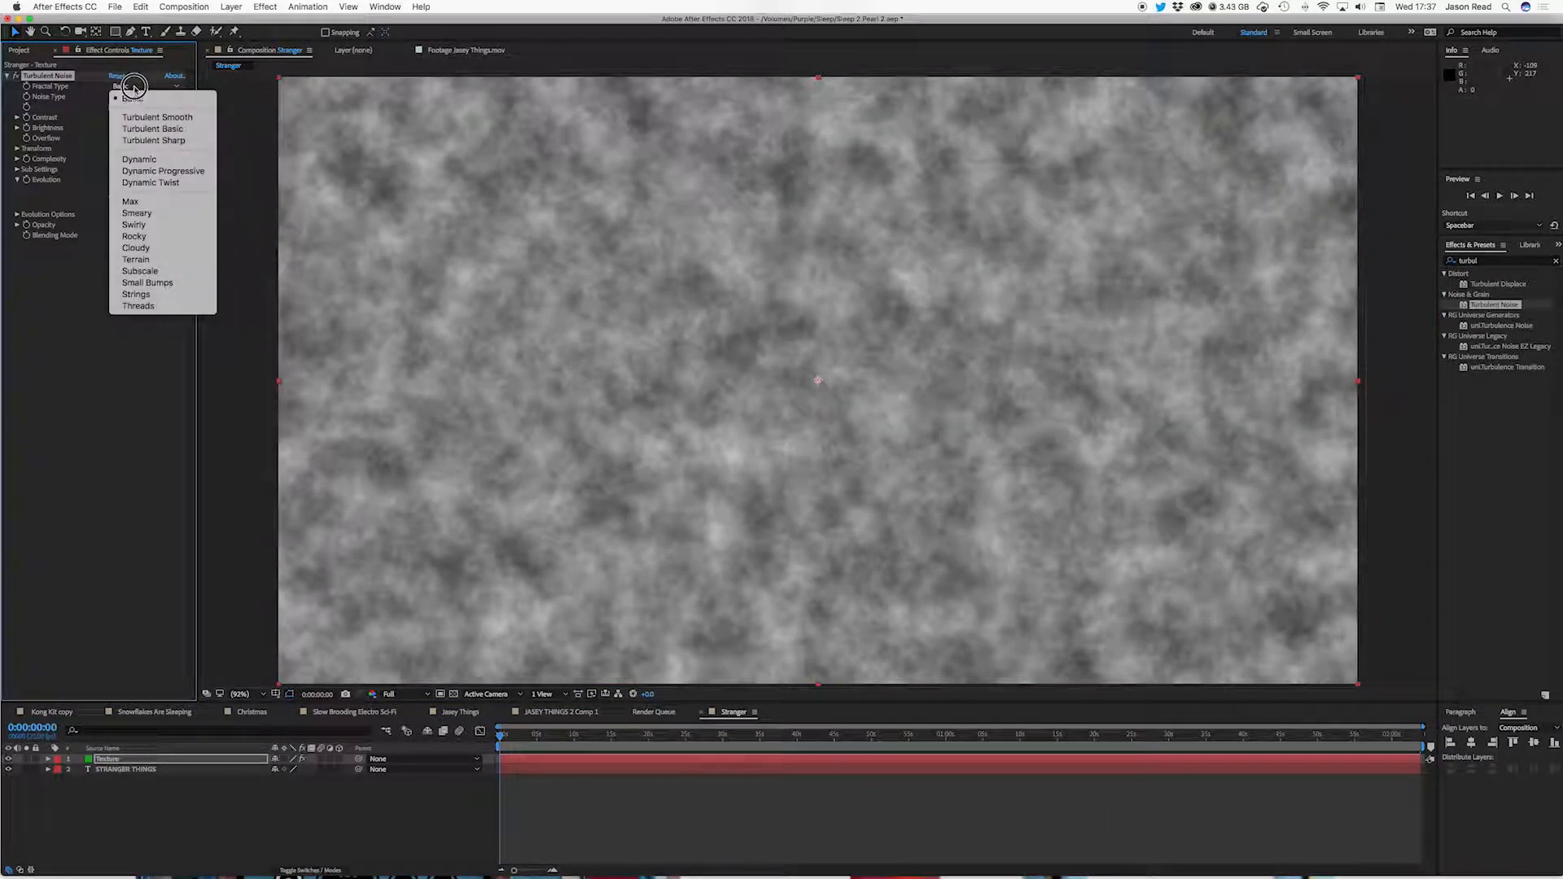
left_click(193, 274)
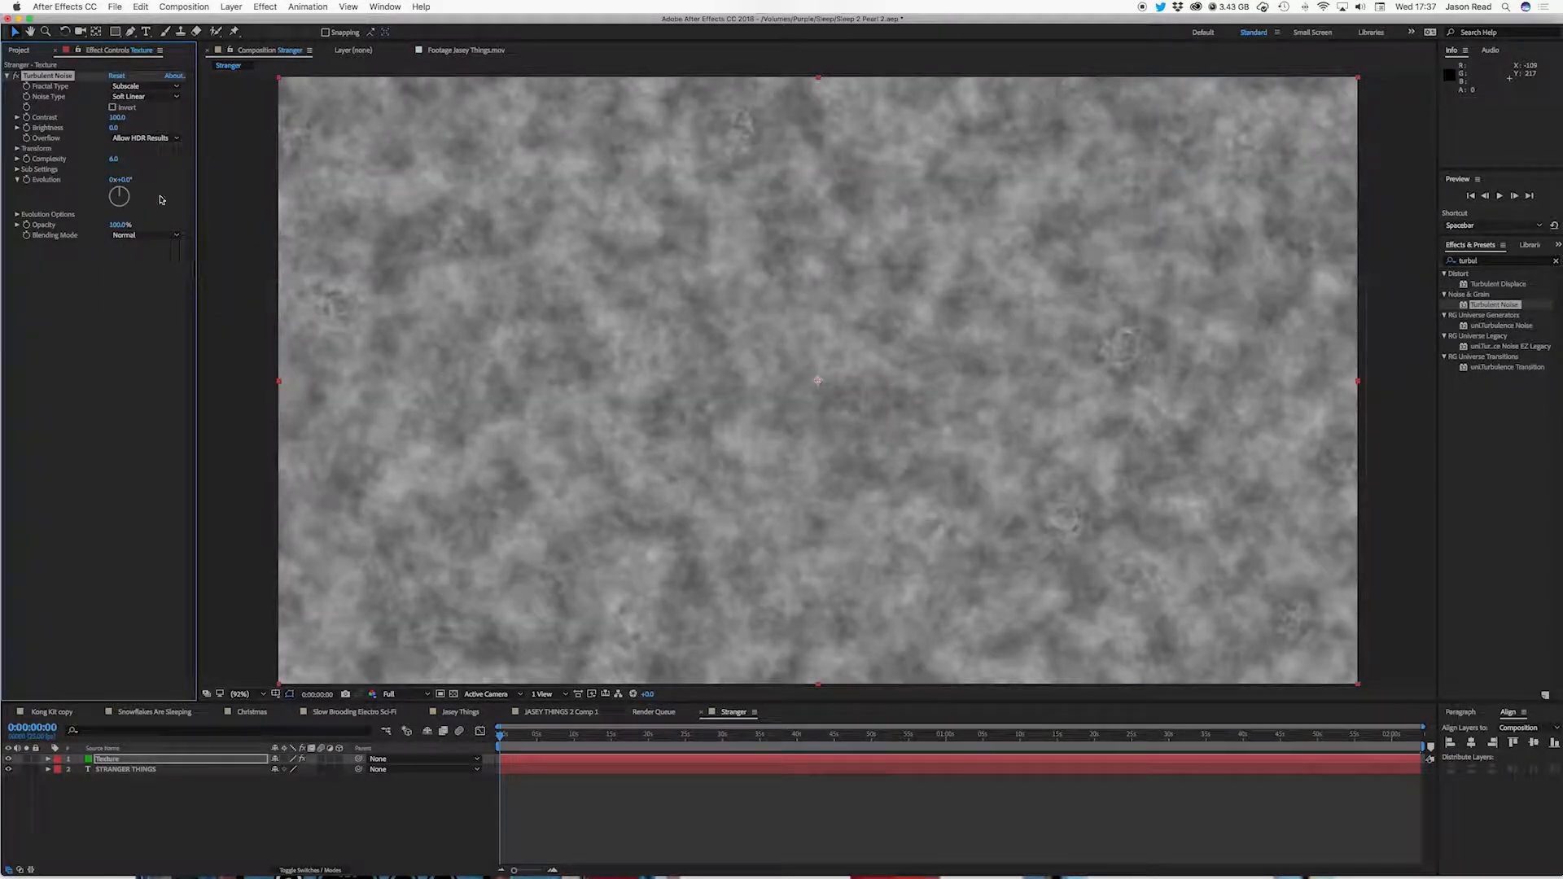
left_click_drag(116, 122, 182, 127)
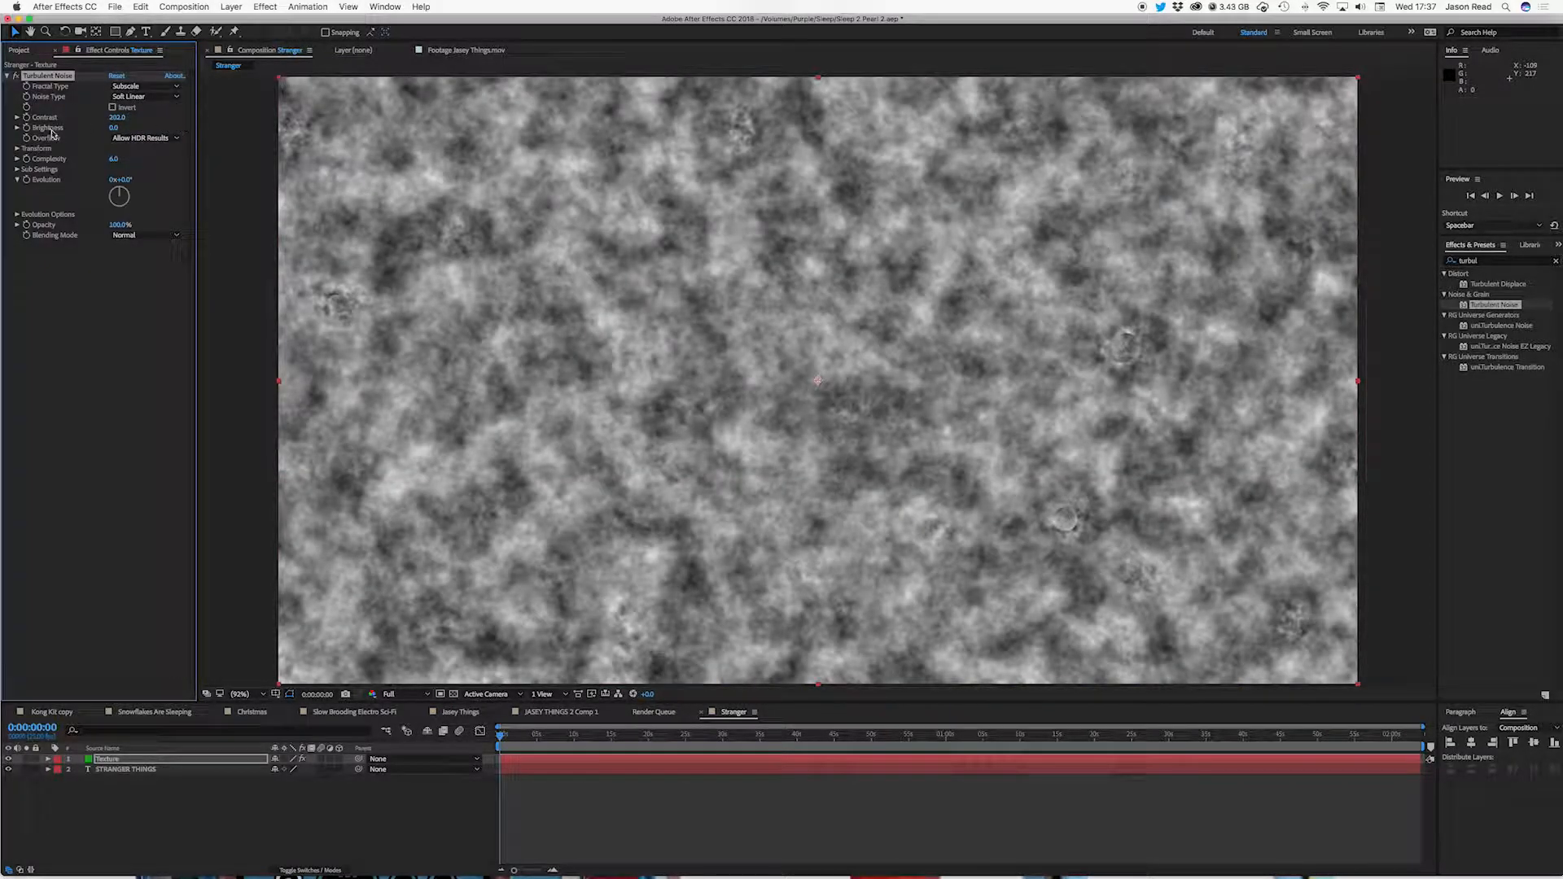
Step: Reduce the Turbulent Noise scale to about 21 and its contrast to about 104
left_click(17, 149)
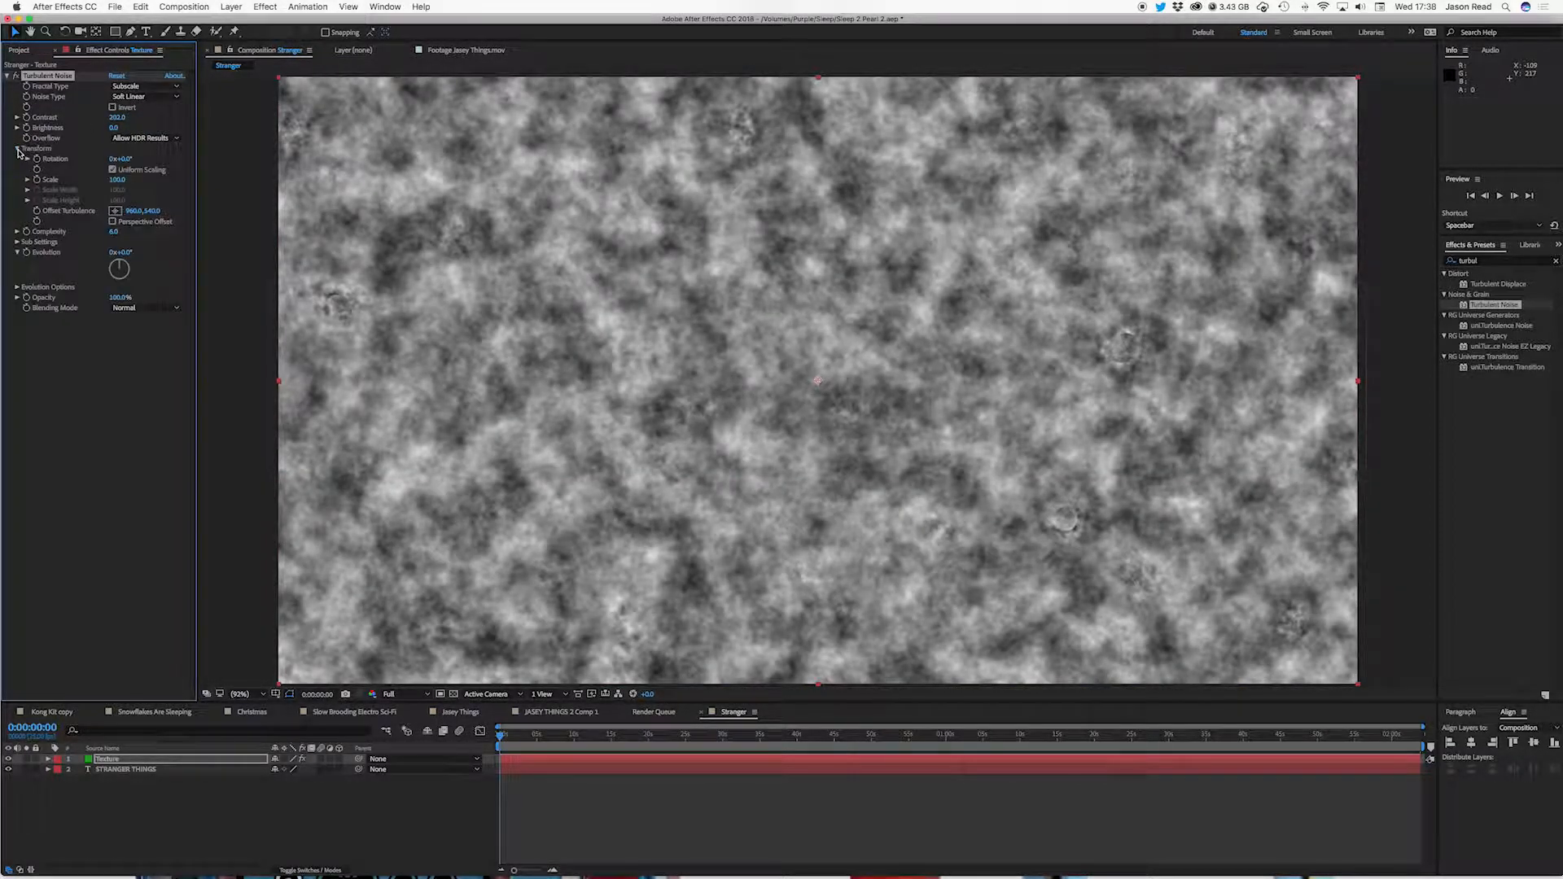
left_click_drag(118, 181, 82, 184)
left_click_drag(115, 119, 57, 123)
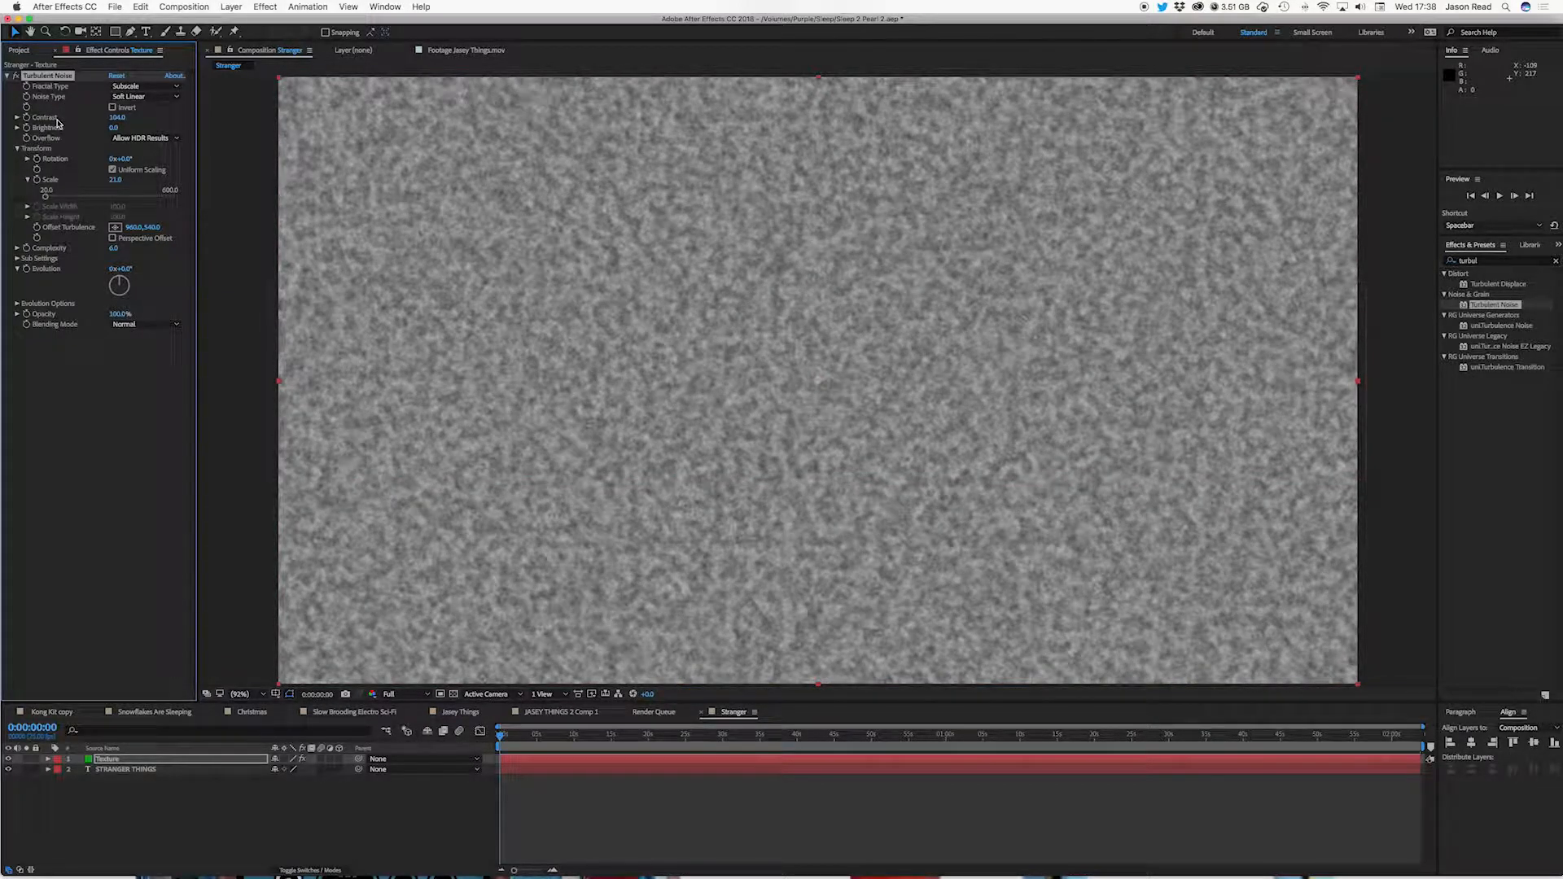
left_click(14, 149)
left_click(7, 75)
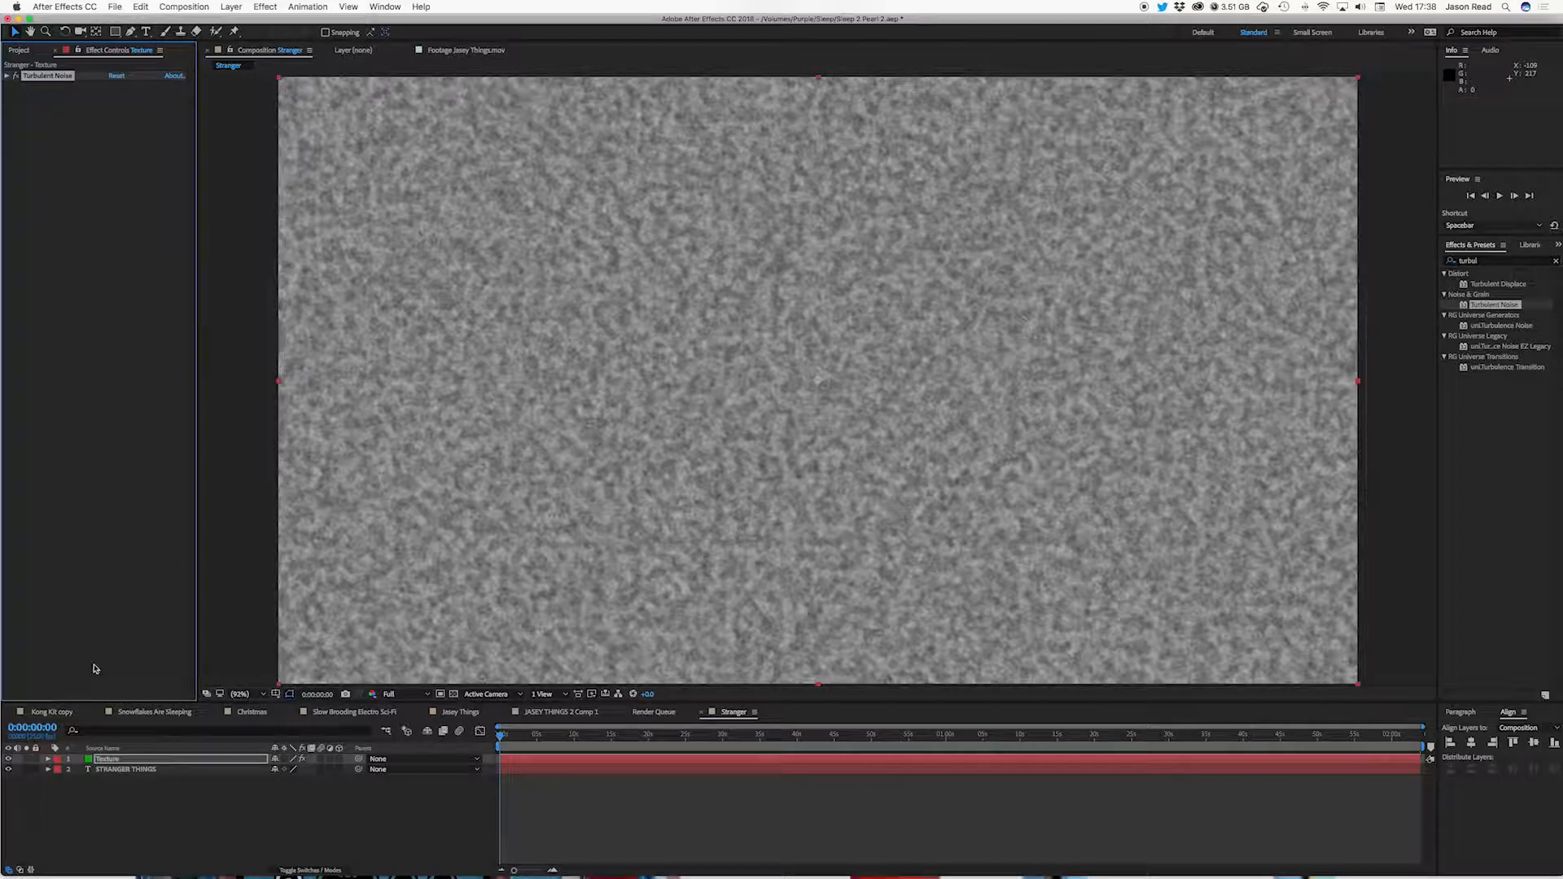
Step: Hide the Texture layer and apply Texturize to the STRANGER THINGS title with Texture as its texture layer
left_click(8, 759)
left_click(122, 769)
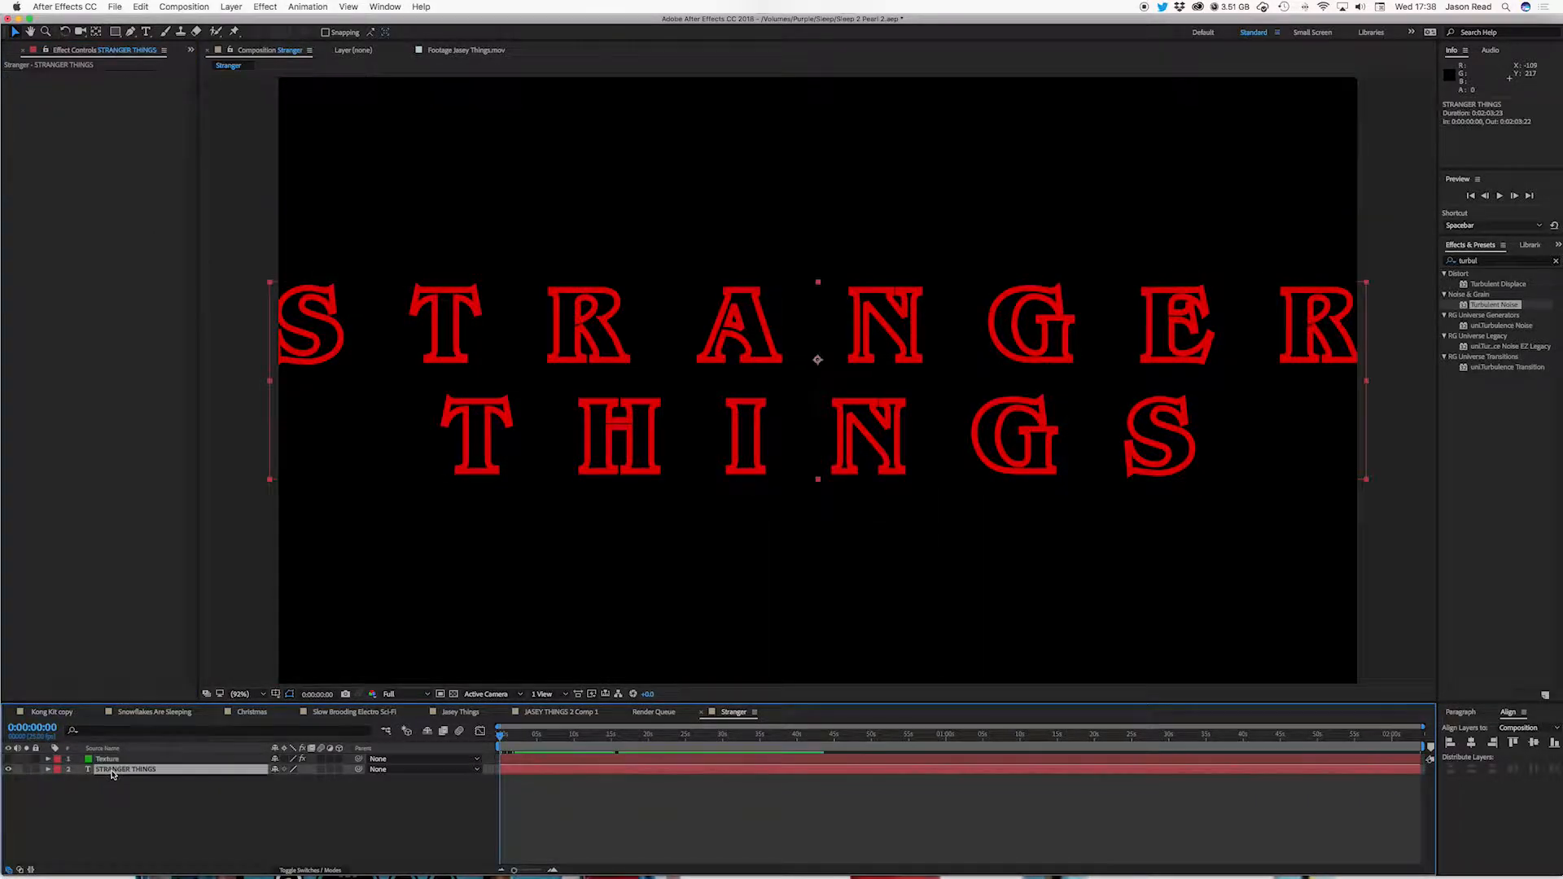
left_click_drag(1484, 261, 1442, 261)
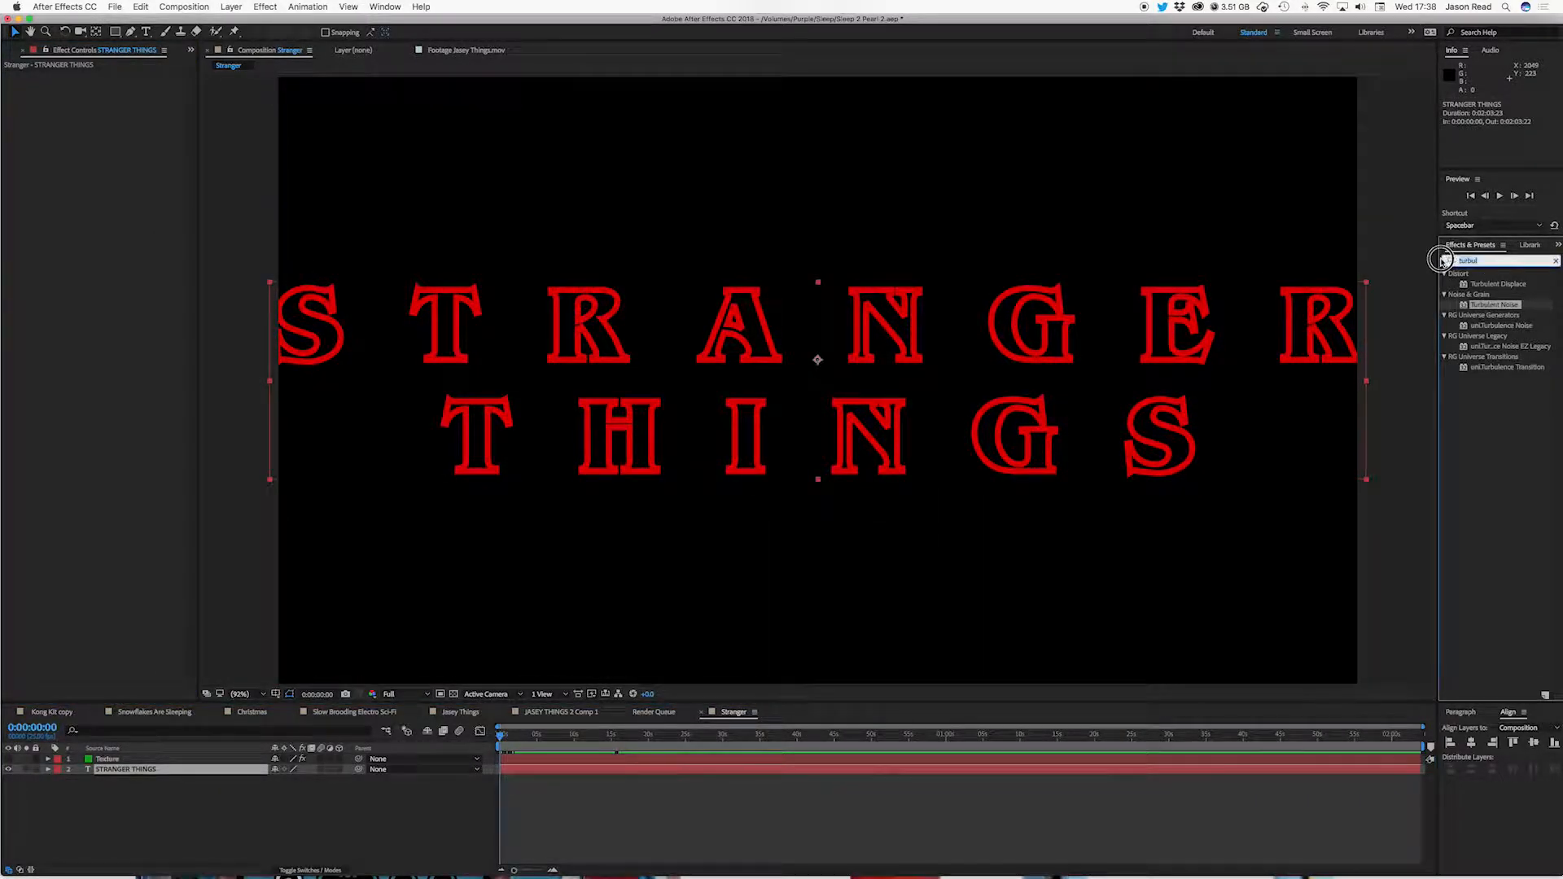
type("text")
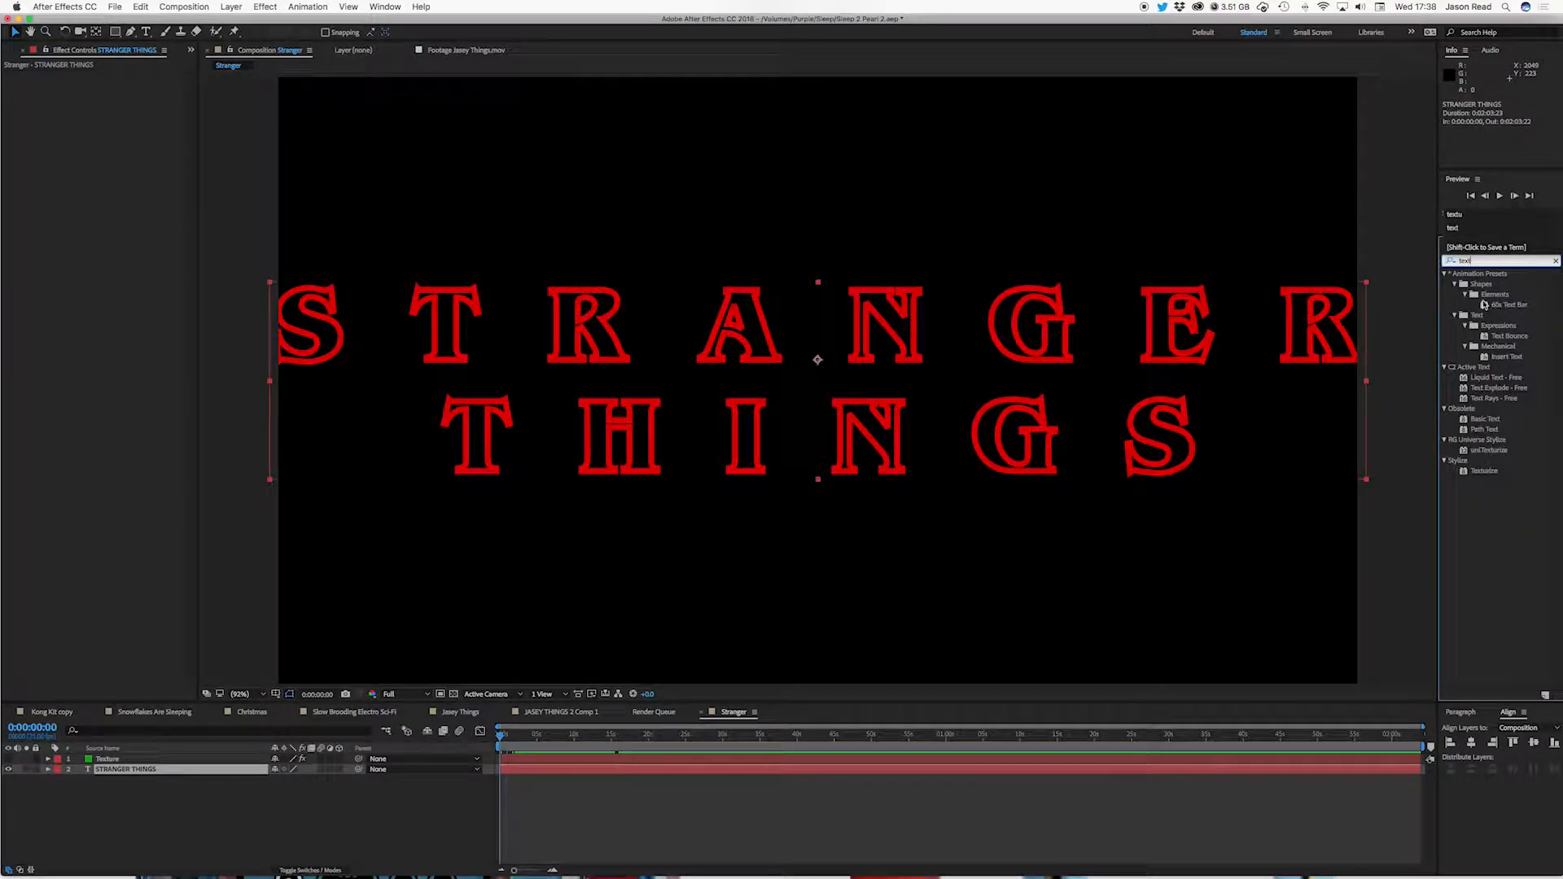
left_click_drag(1494, 470, 1192, 770)
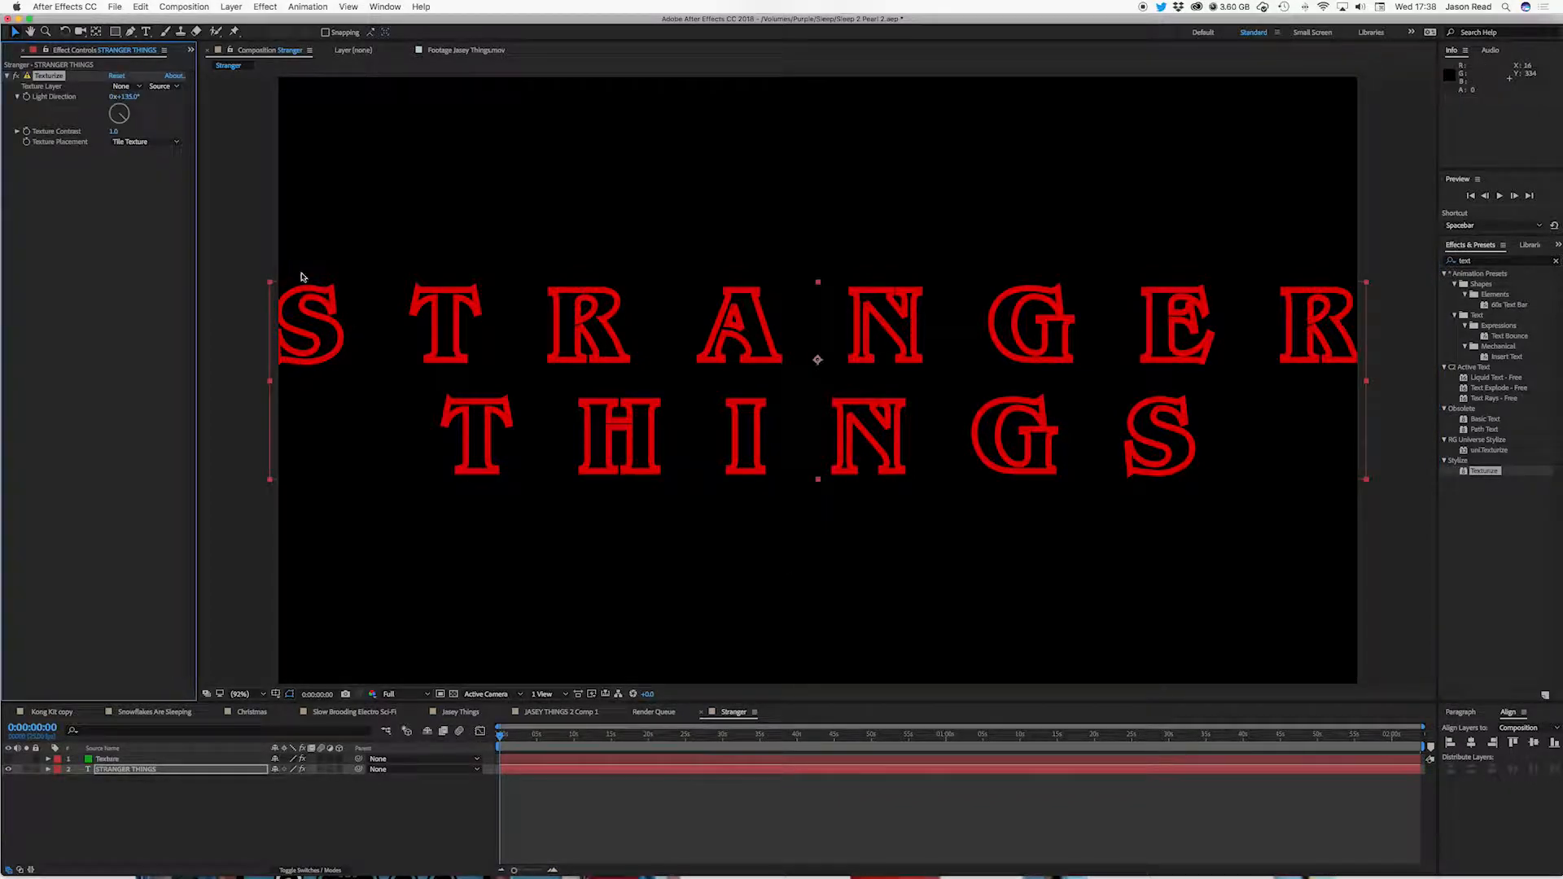
left_click(128, 87)
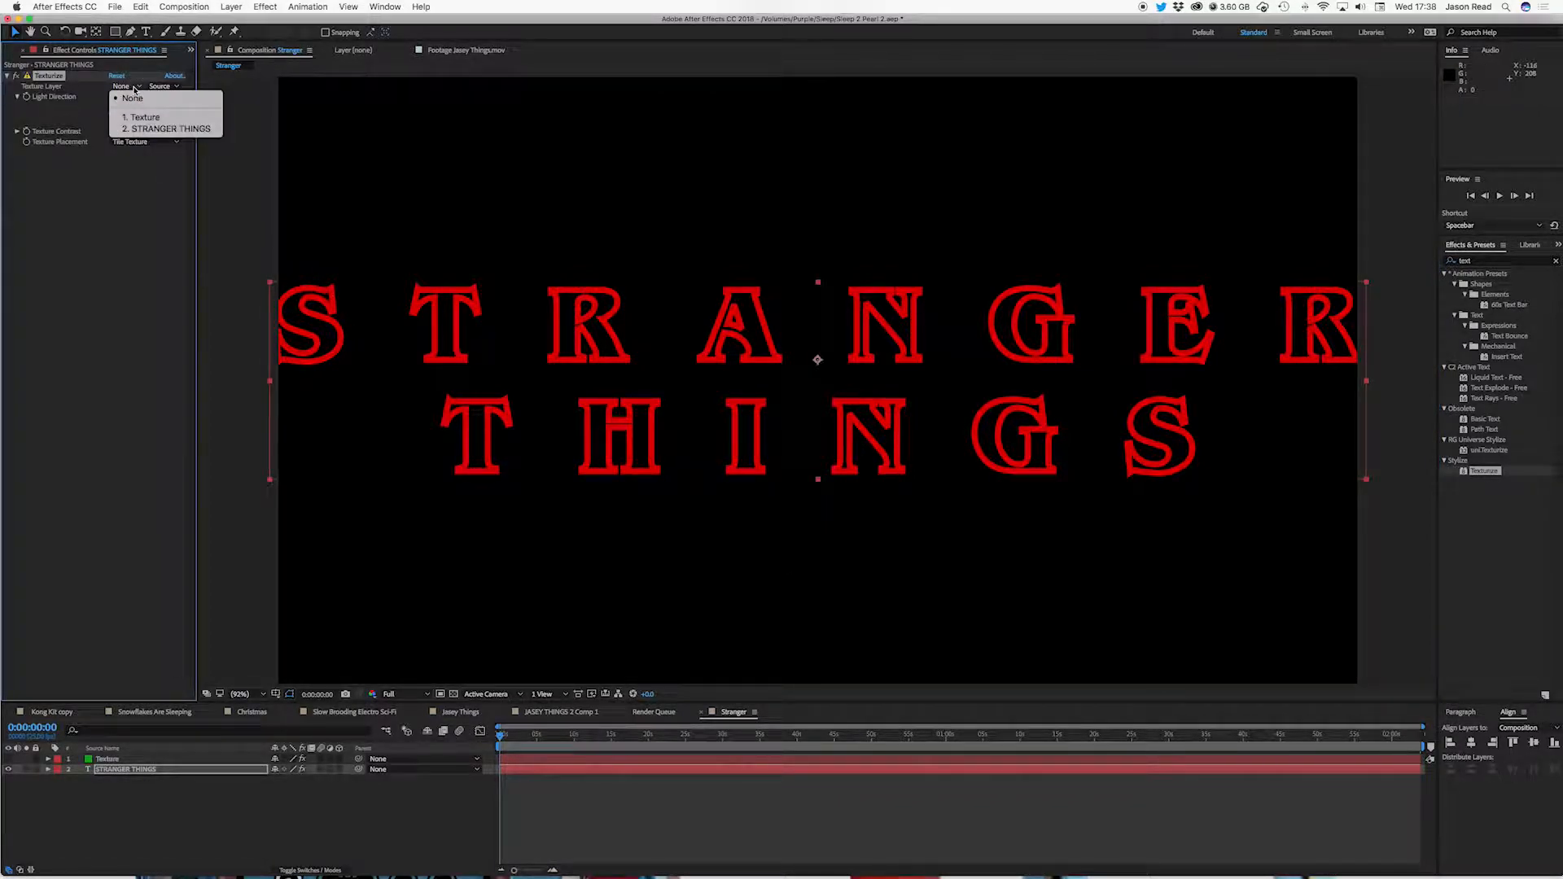
left_click(184, 119)
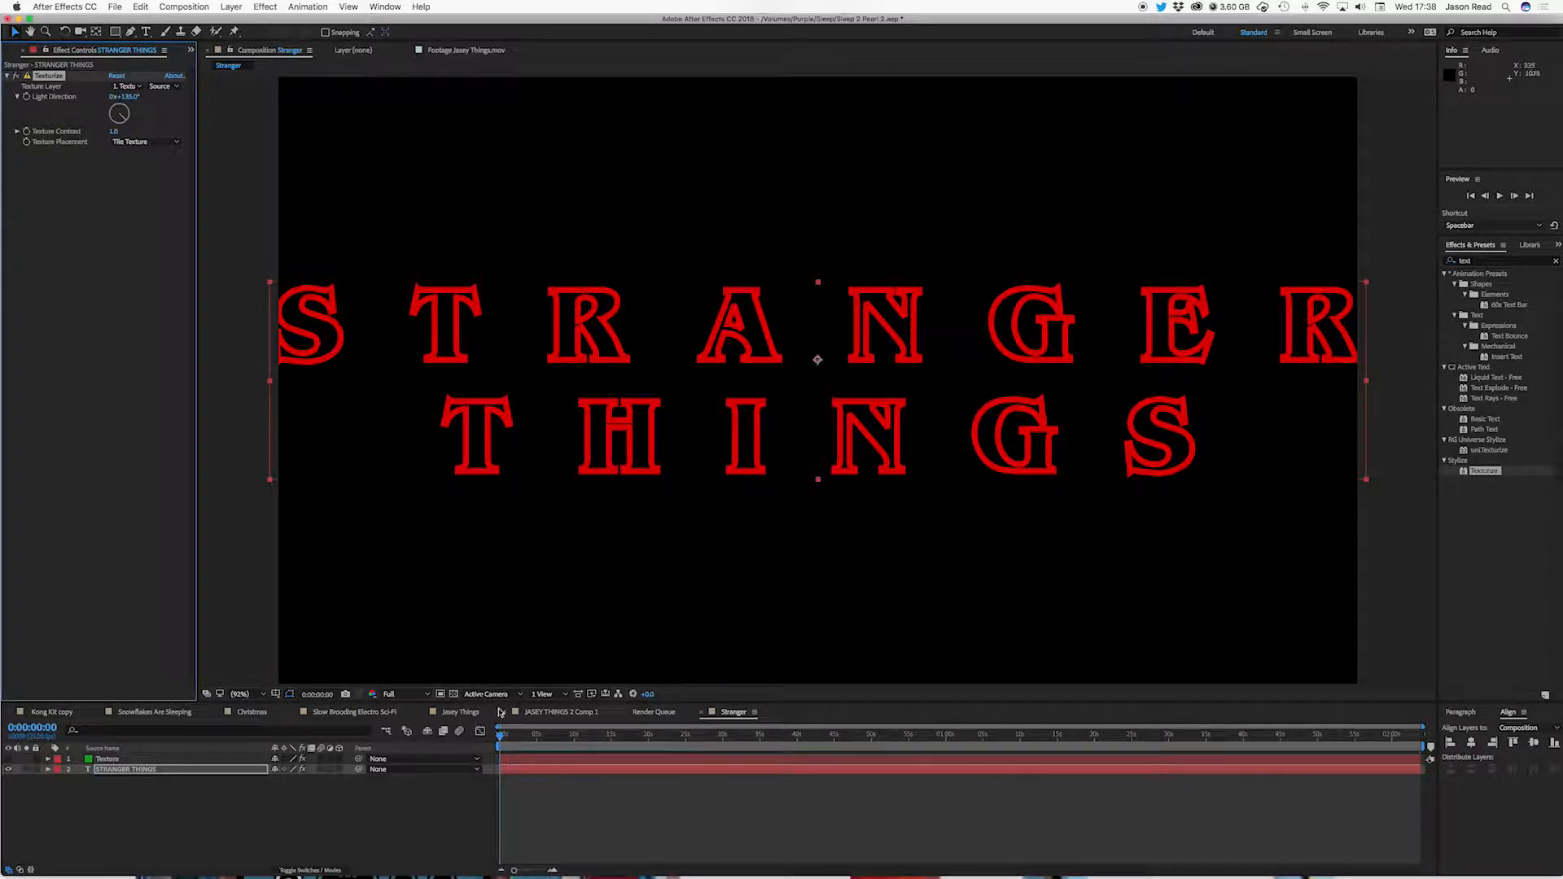
Step: Pre-compose the hidden Texture layer into its own composition, keeping the default name Texture Comp 1
left_click(546, 759)
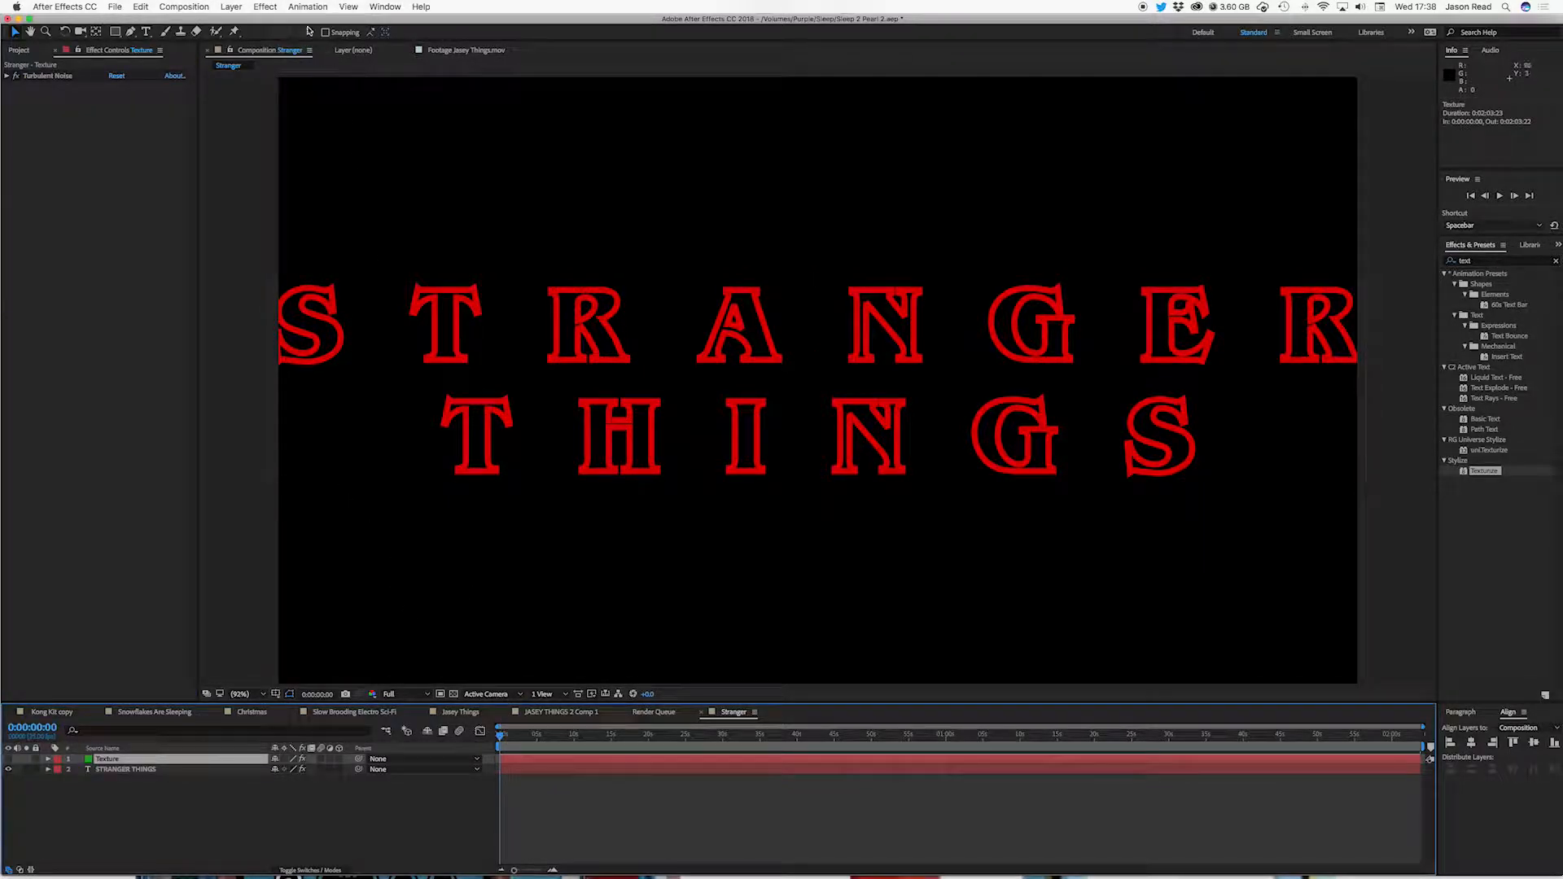
left_click(235, 10)
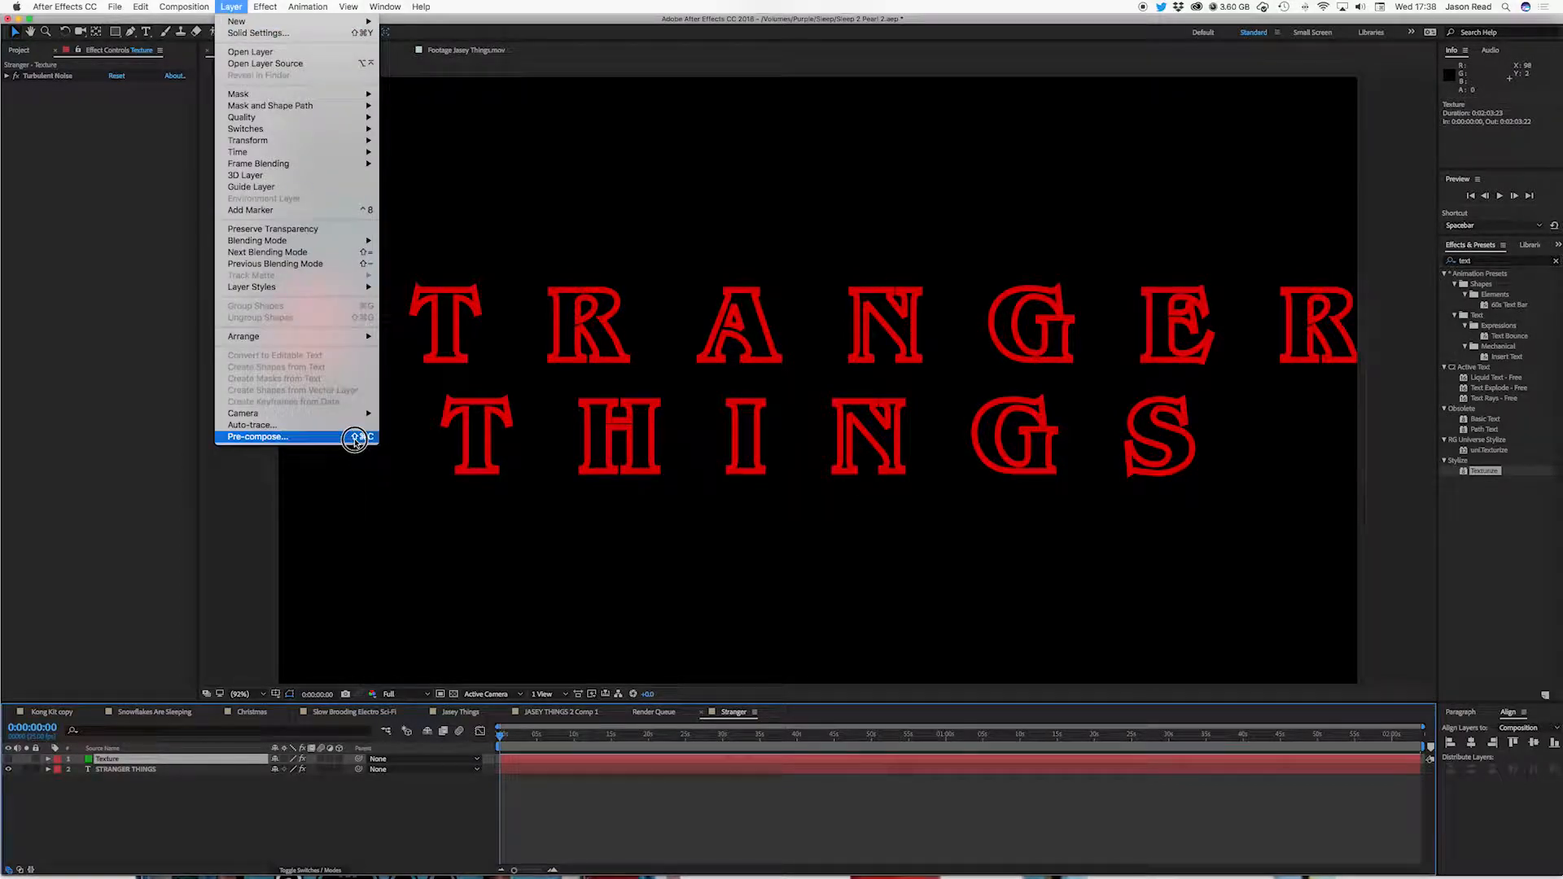
left_click(353, 438)
left_click(865, 374)
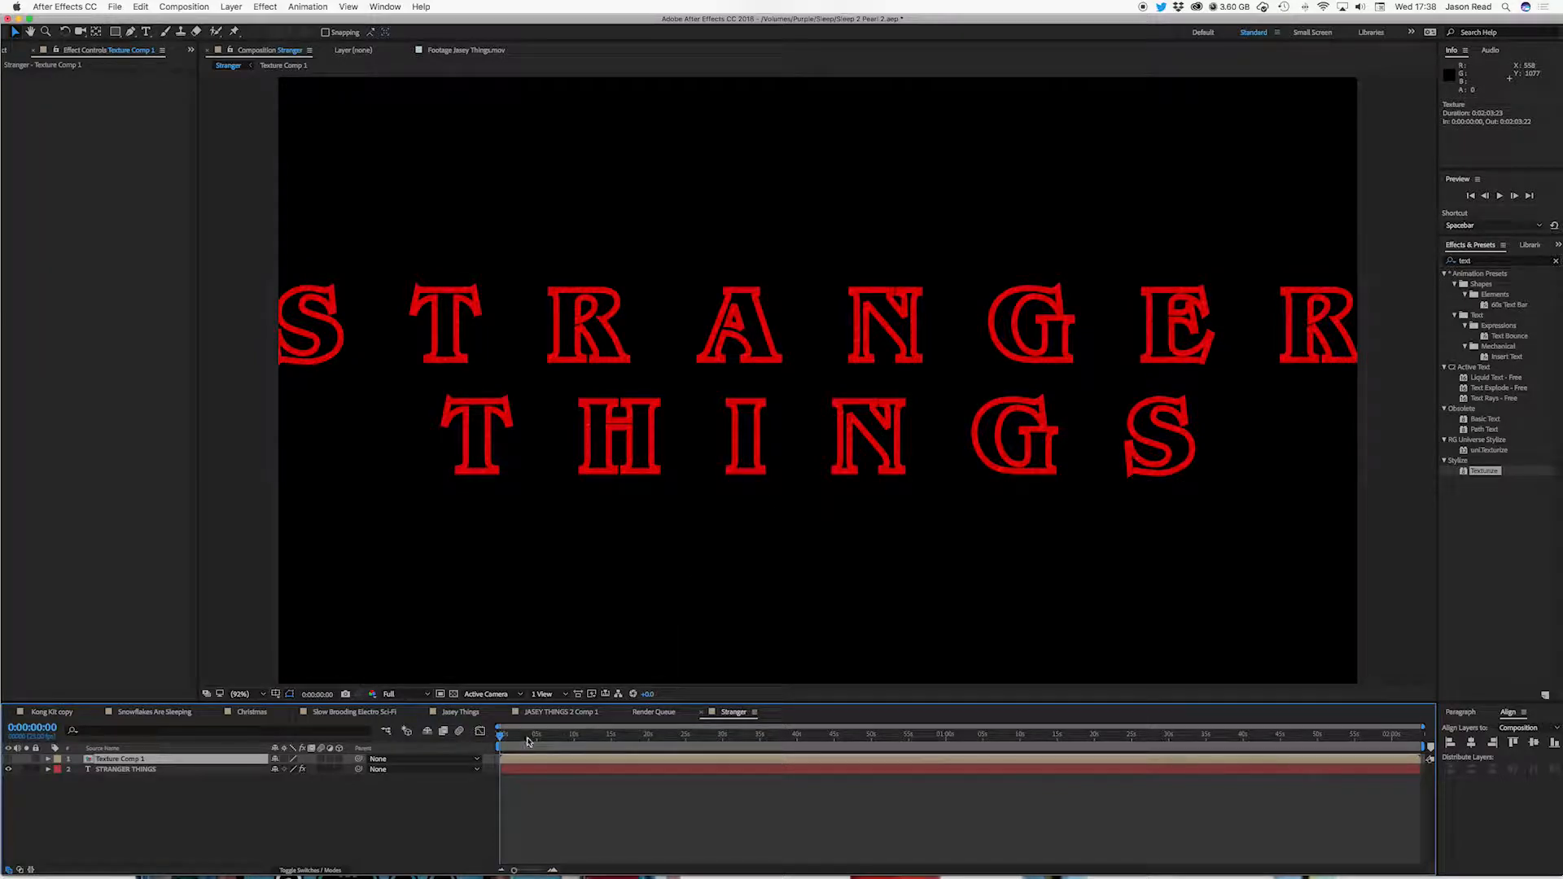
Step: Inspect the letter texture at 400% and raise the title's Texturize texture contrast to 1.4
left_click(254, 695)
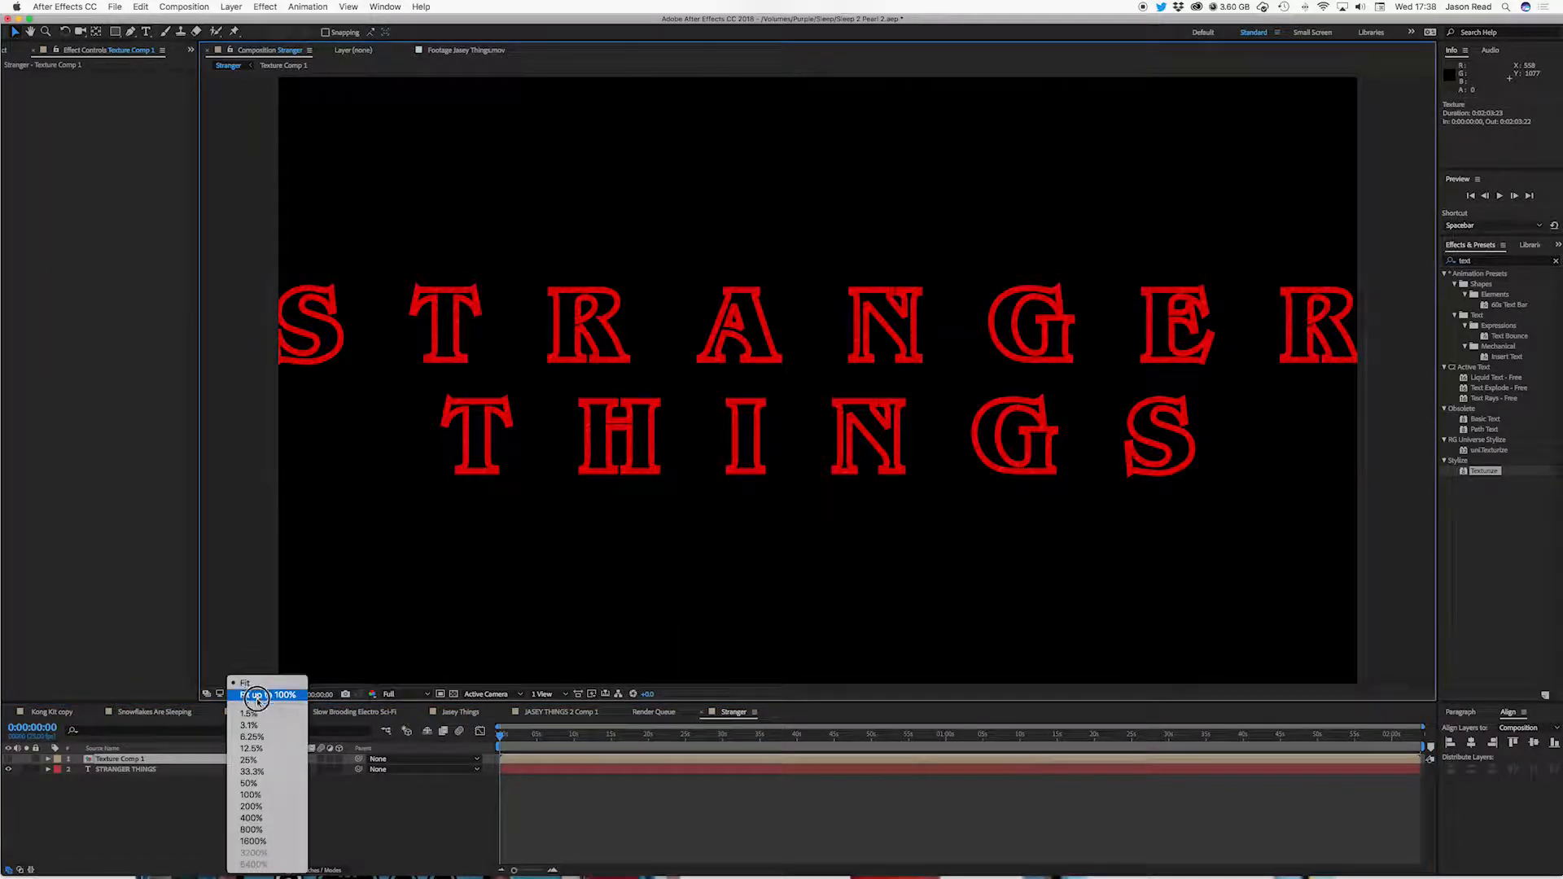
left_click(275, 818)
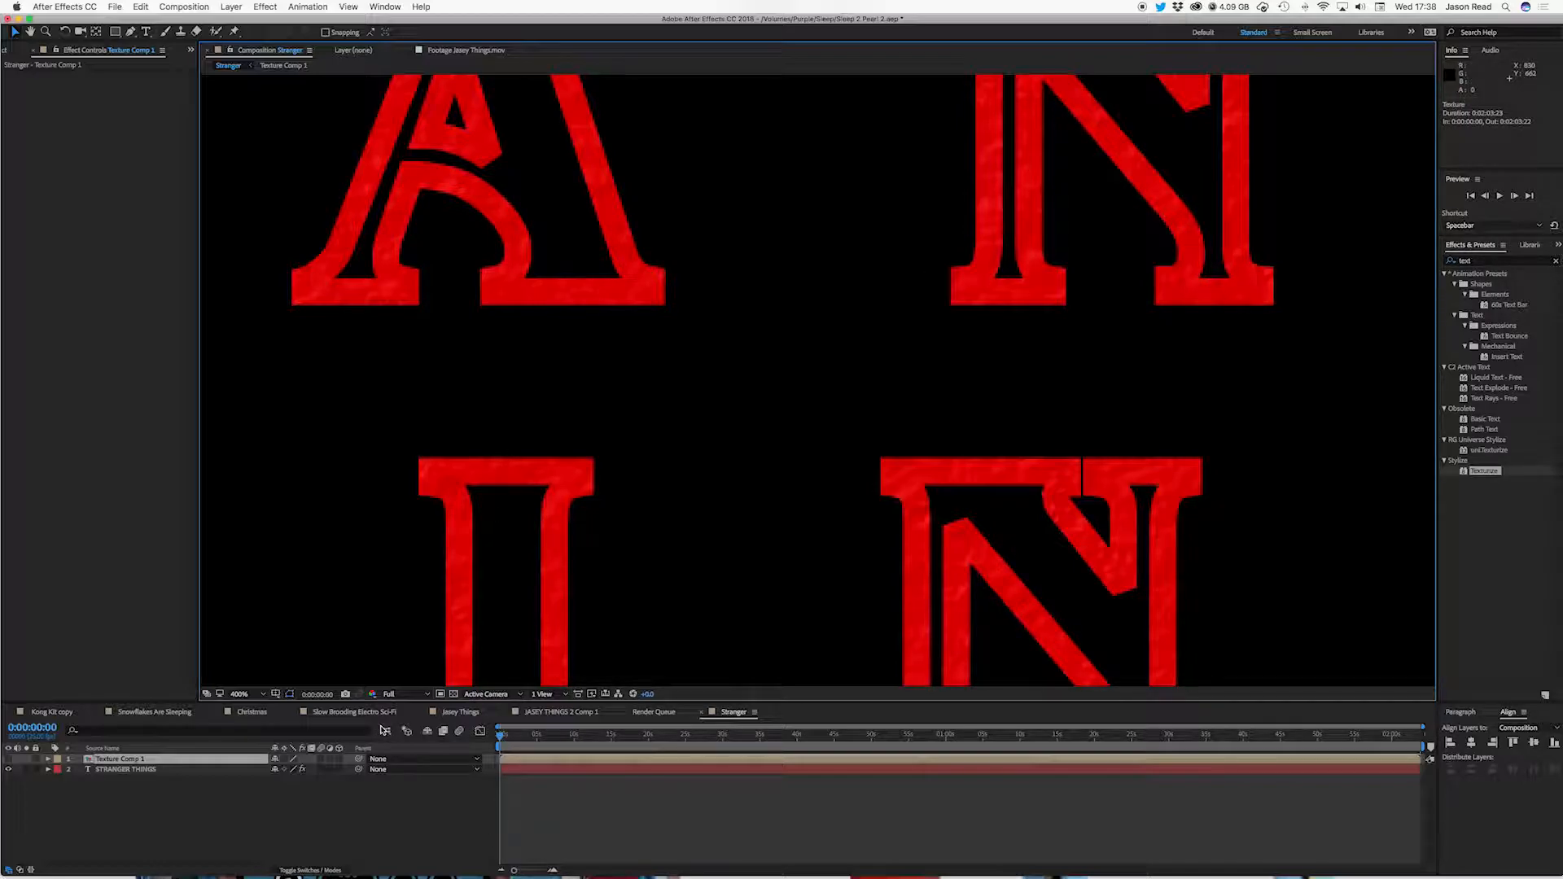
left_click(254, 694)
left_click(248, 685)
left_click(530, 770)
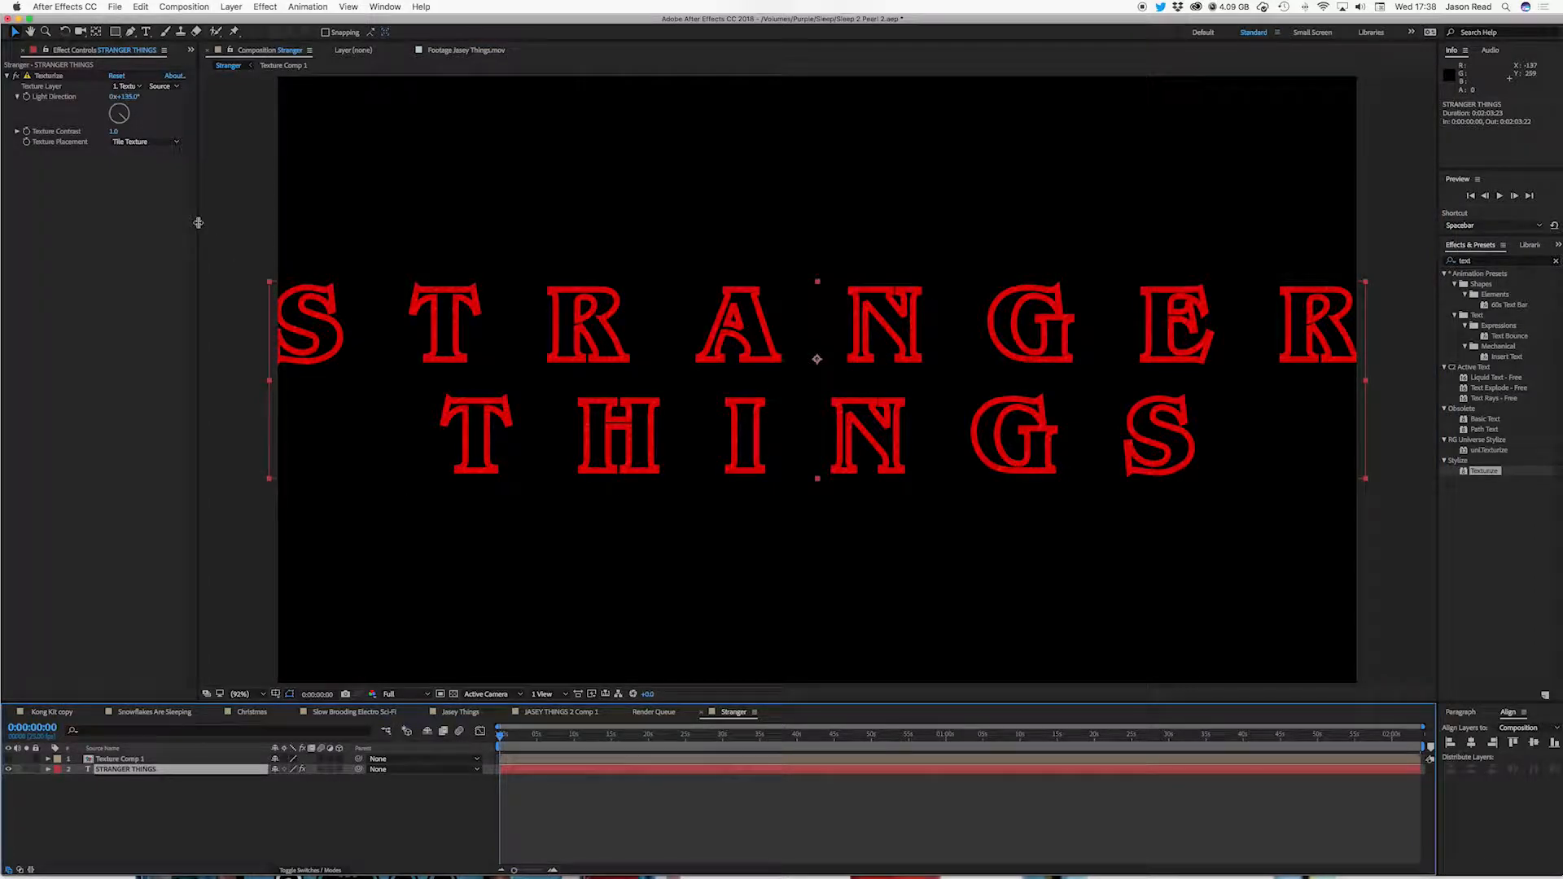
left_click_drag(114, 131, 140, 133)
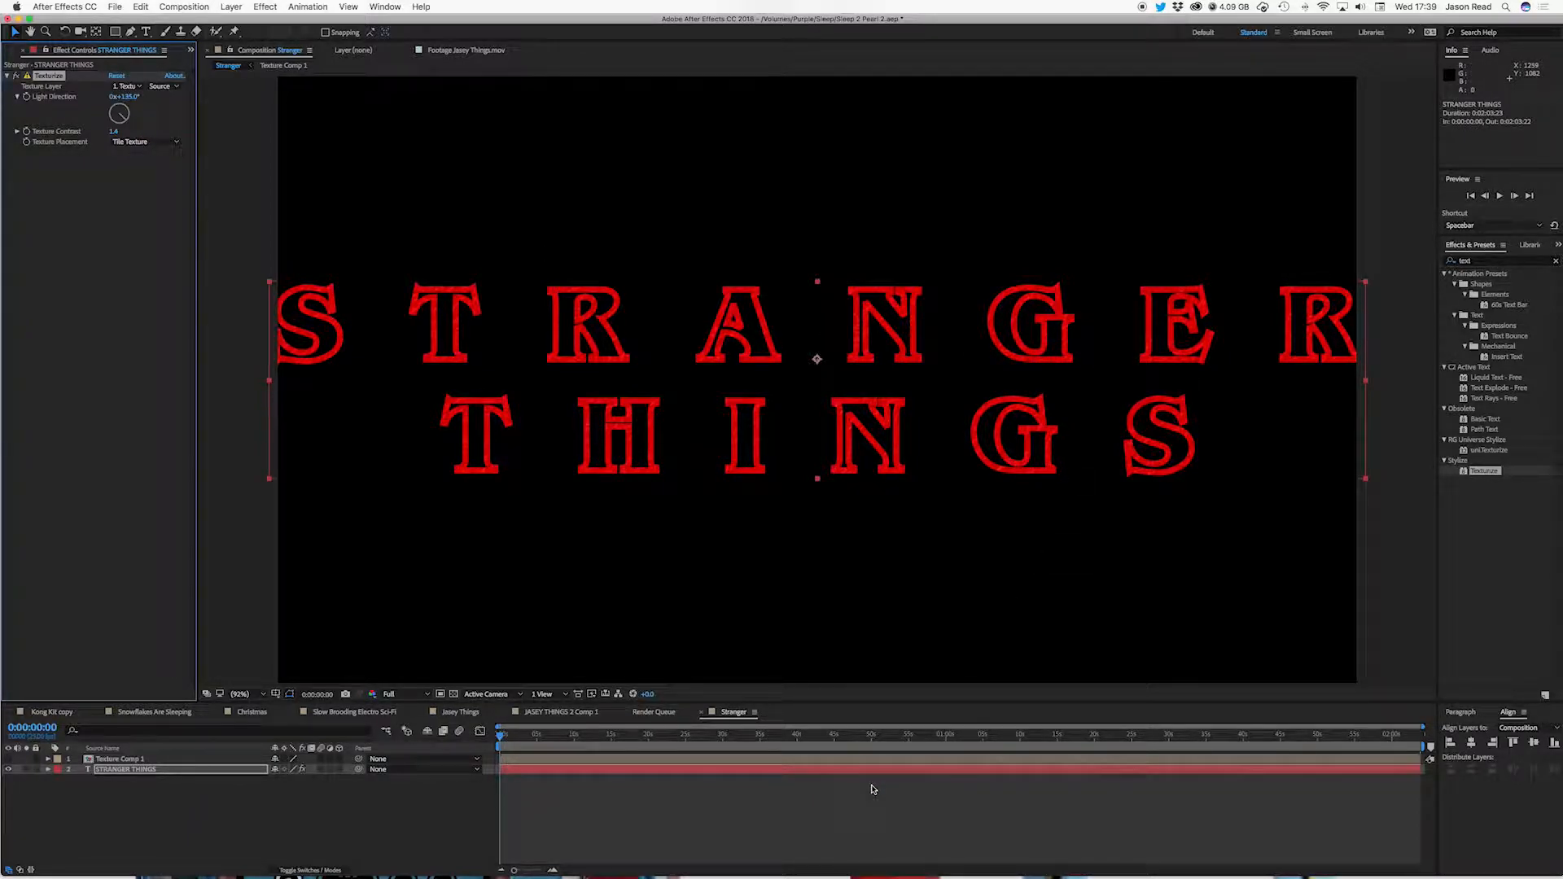
mouse_move(496, 740)
left_mouse_down()
mouse_move(674, 754)
mouse_move(480, 731)
left_mouse_up()
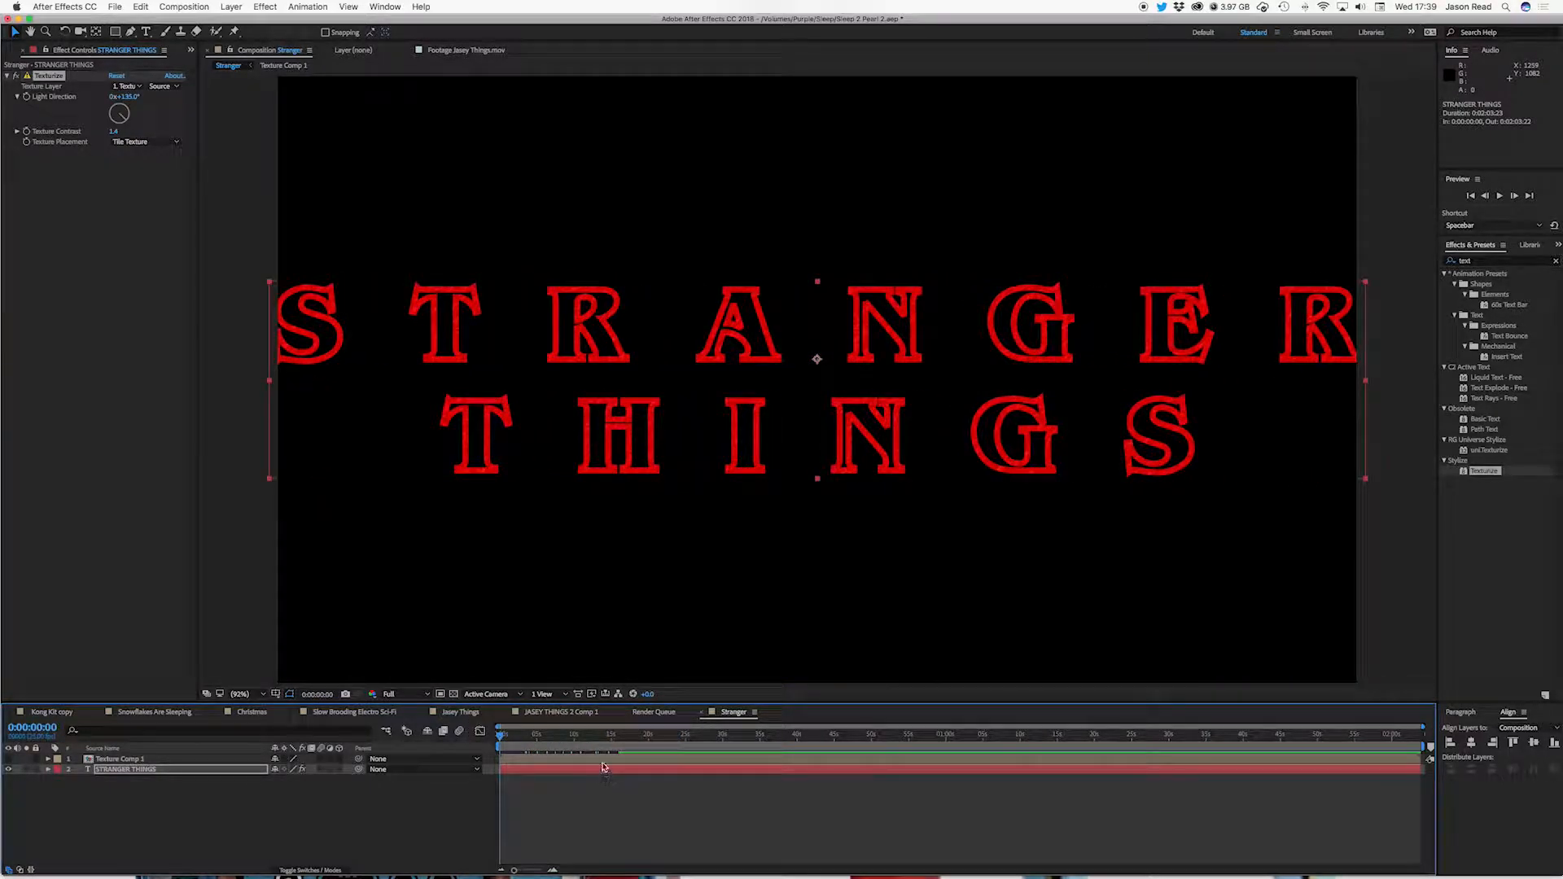
Step: Pre-compose the texture composition and the STRANGER THINGS title together into a new composition named Text
key("super+a")
left_click(231, 6)
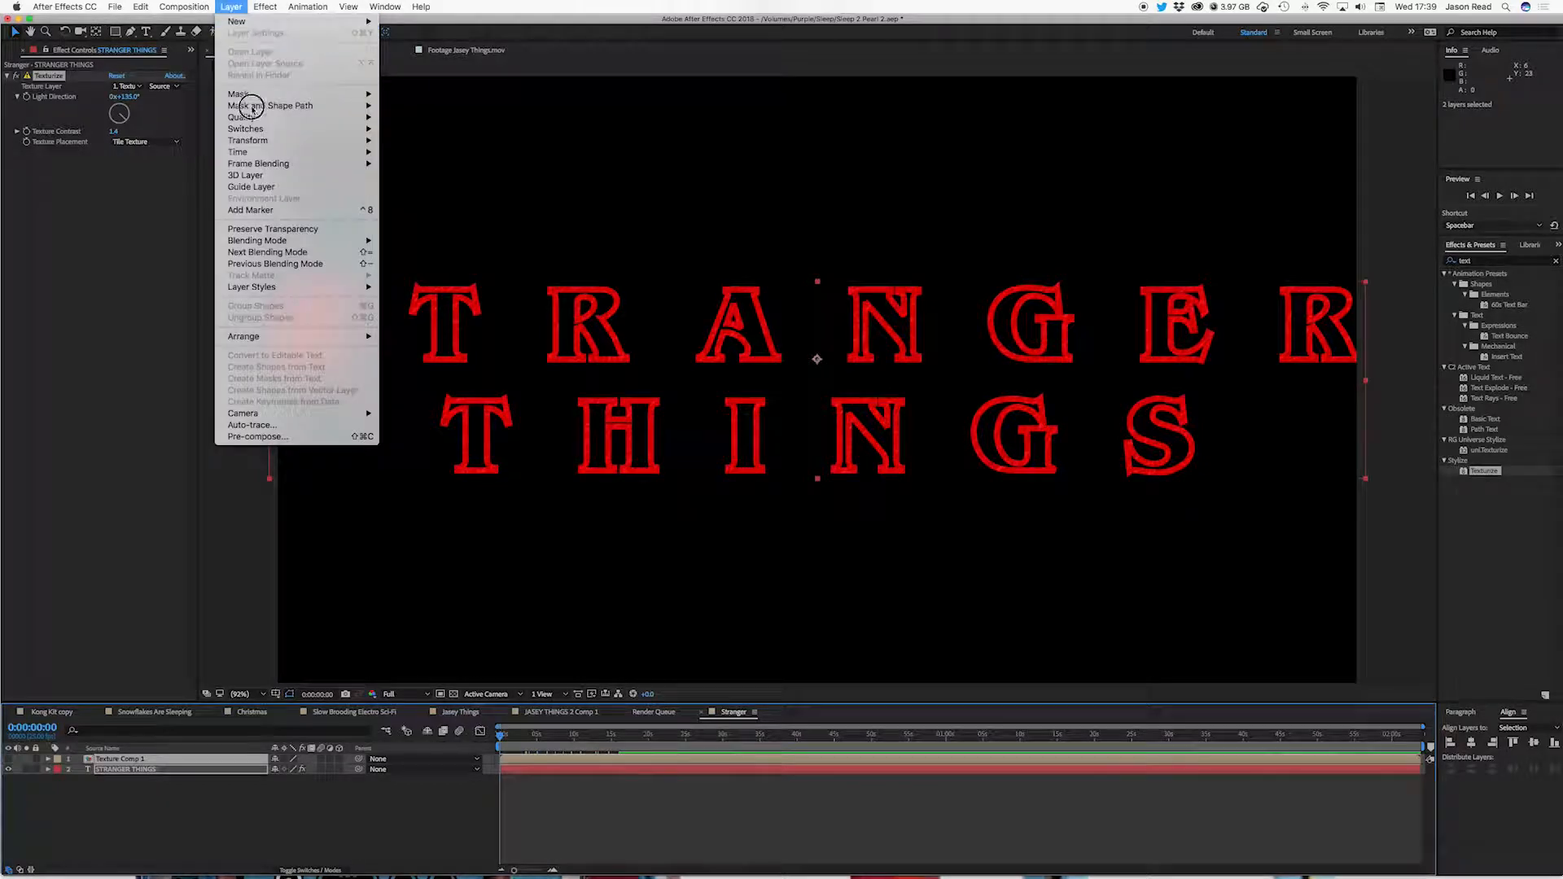
left_click(341, 440)
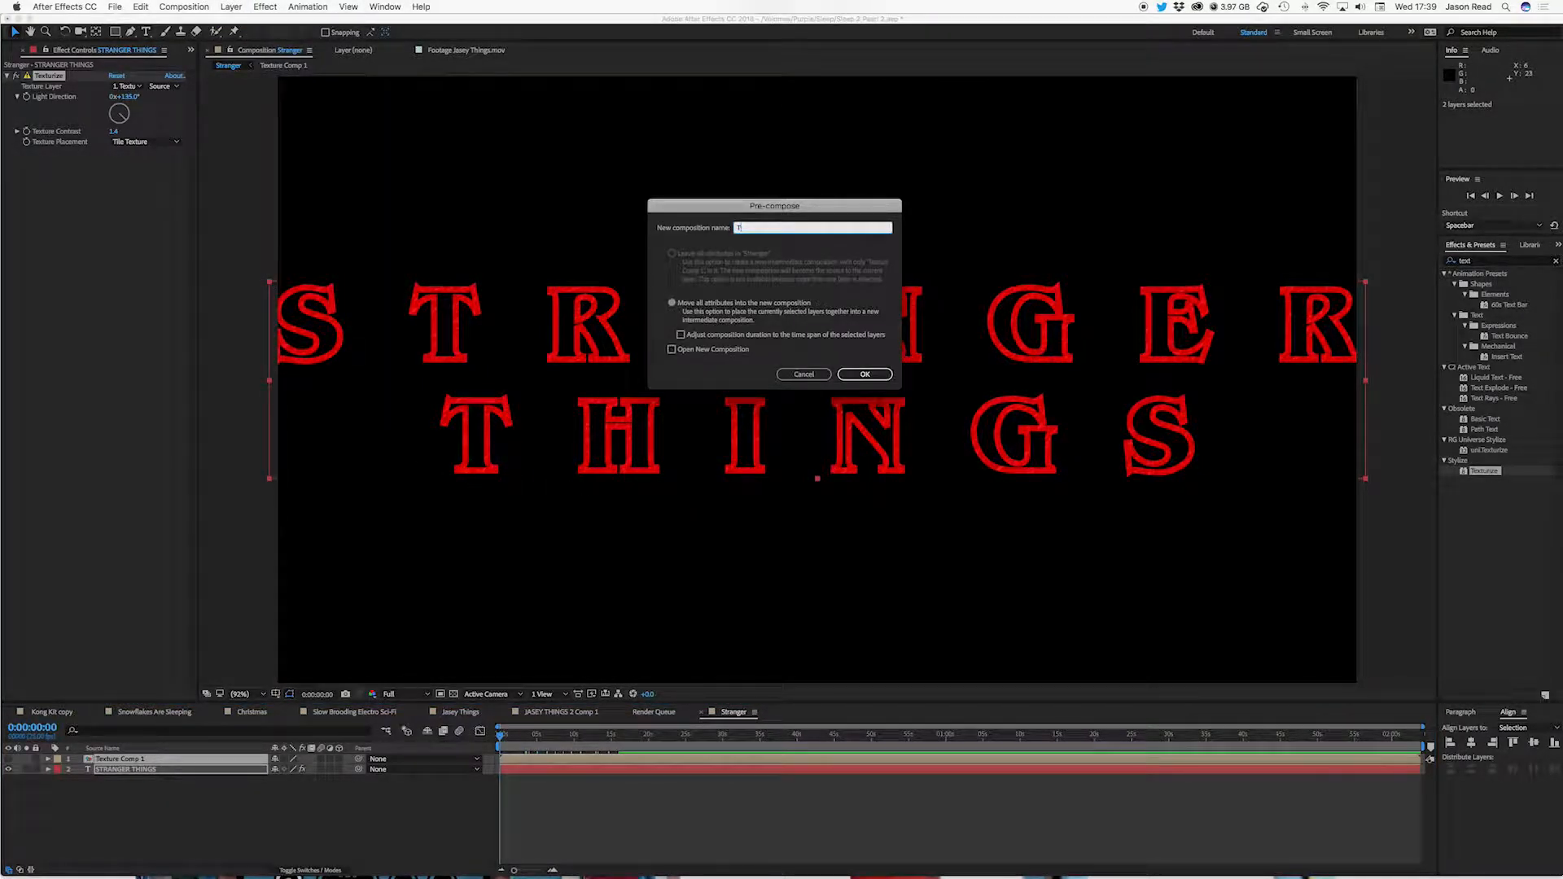
key("Return")
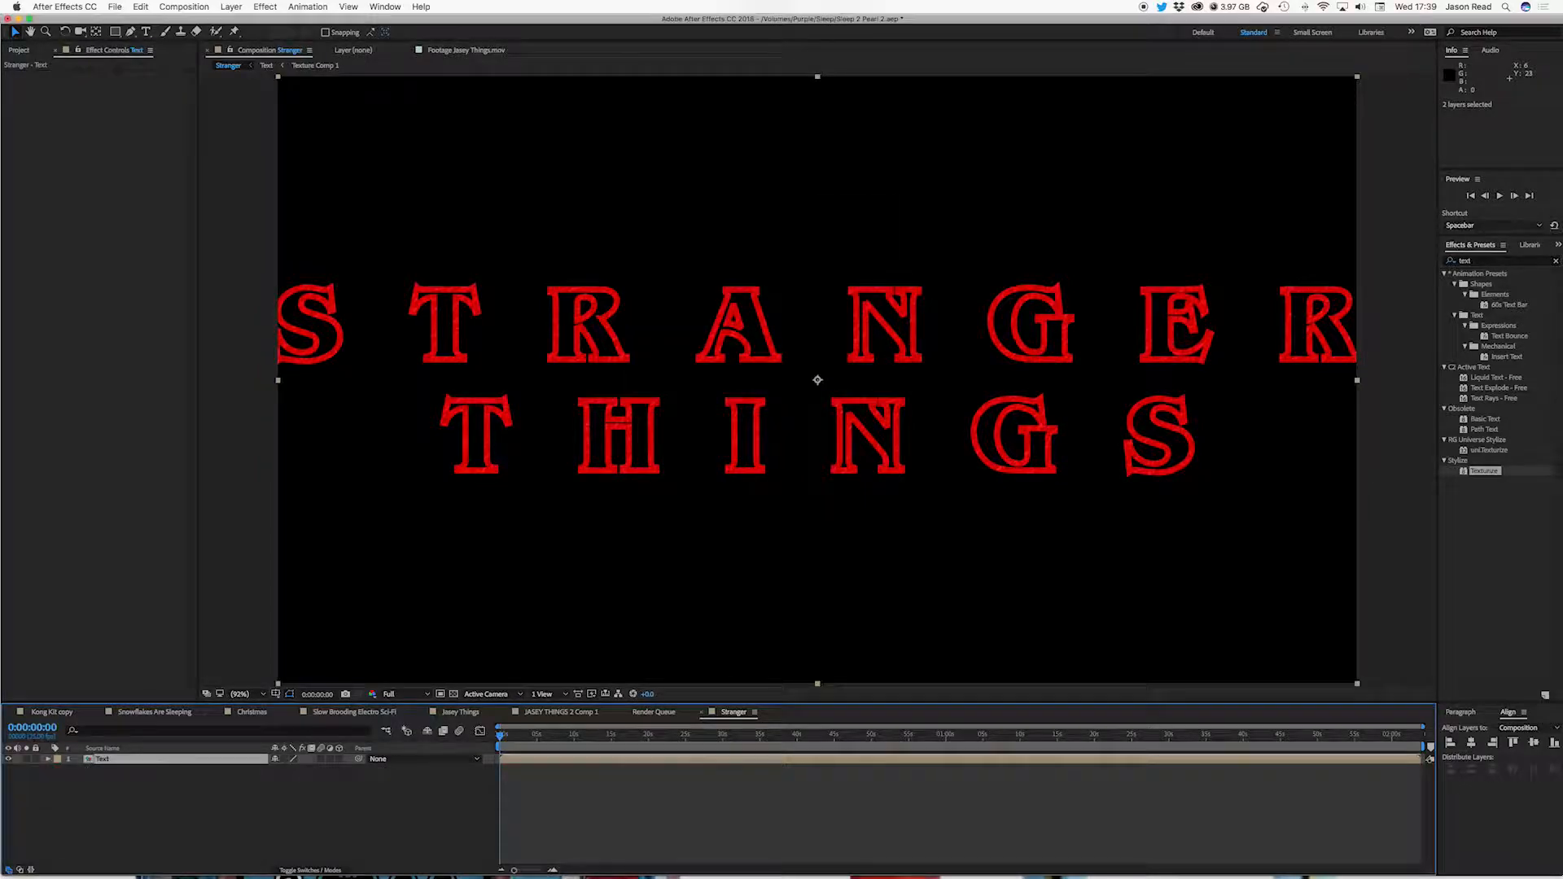
Step: Make the Text layer 3D and add a two-node 50mm camera with depth of field enabled
left_click(339, 759)
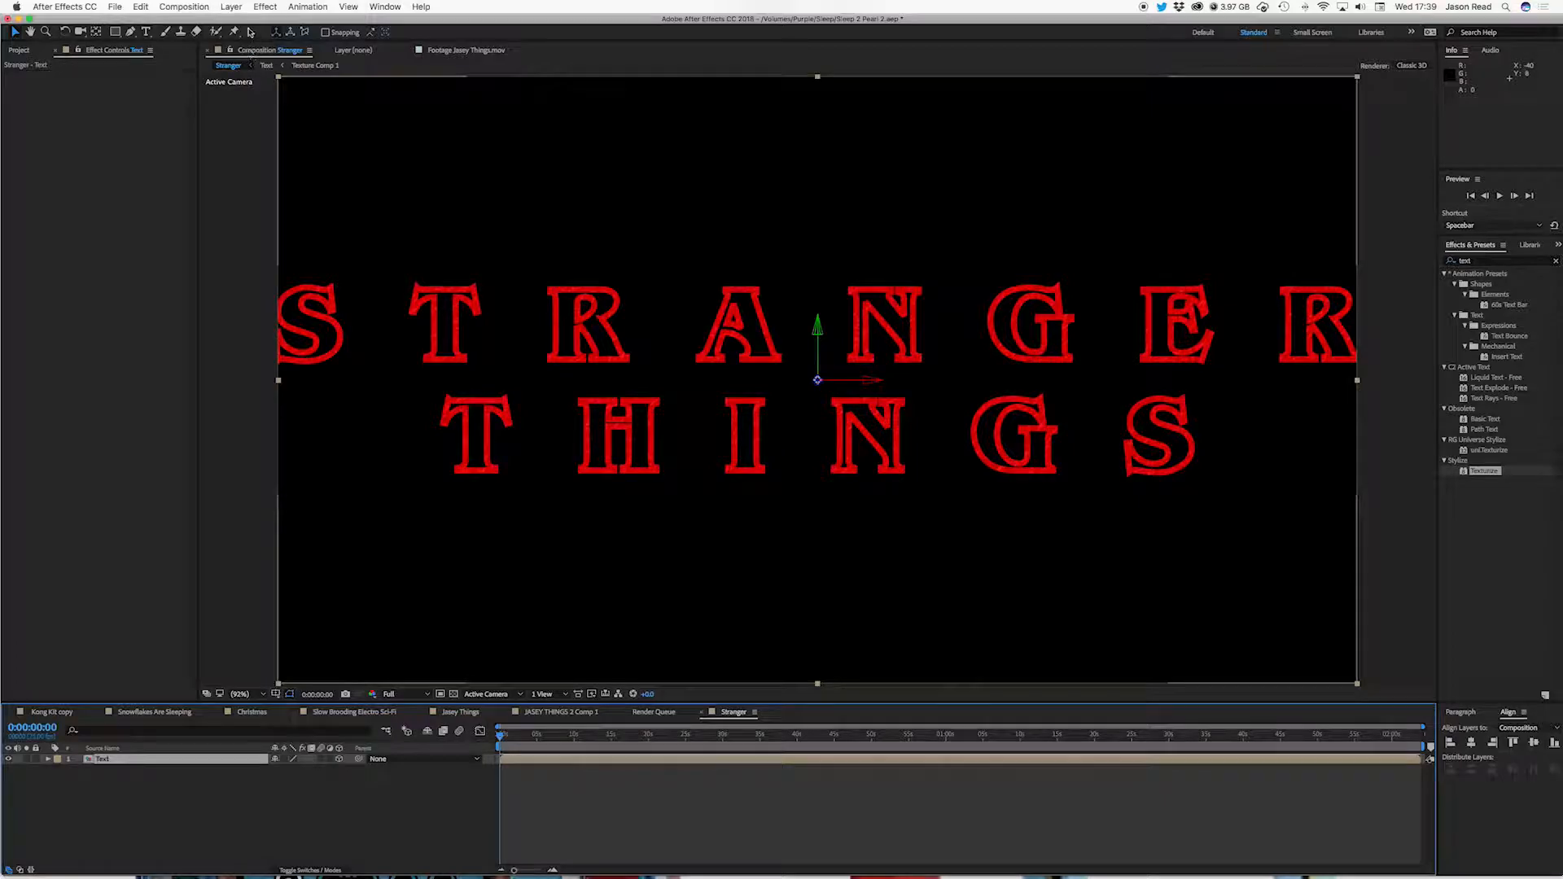
left_click(232, 6)
mouse_move(245, 22)
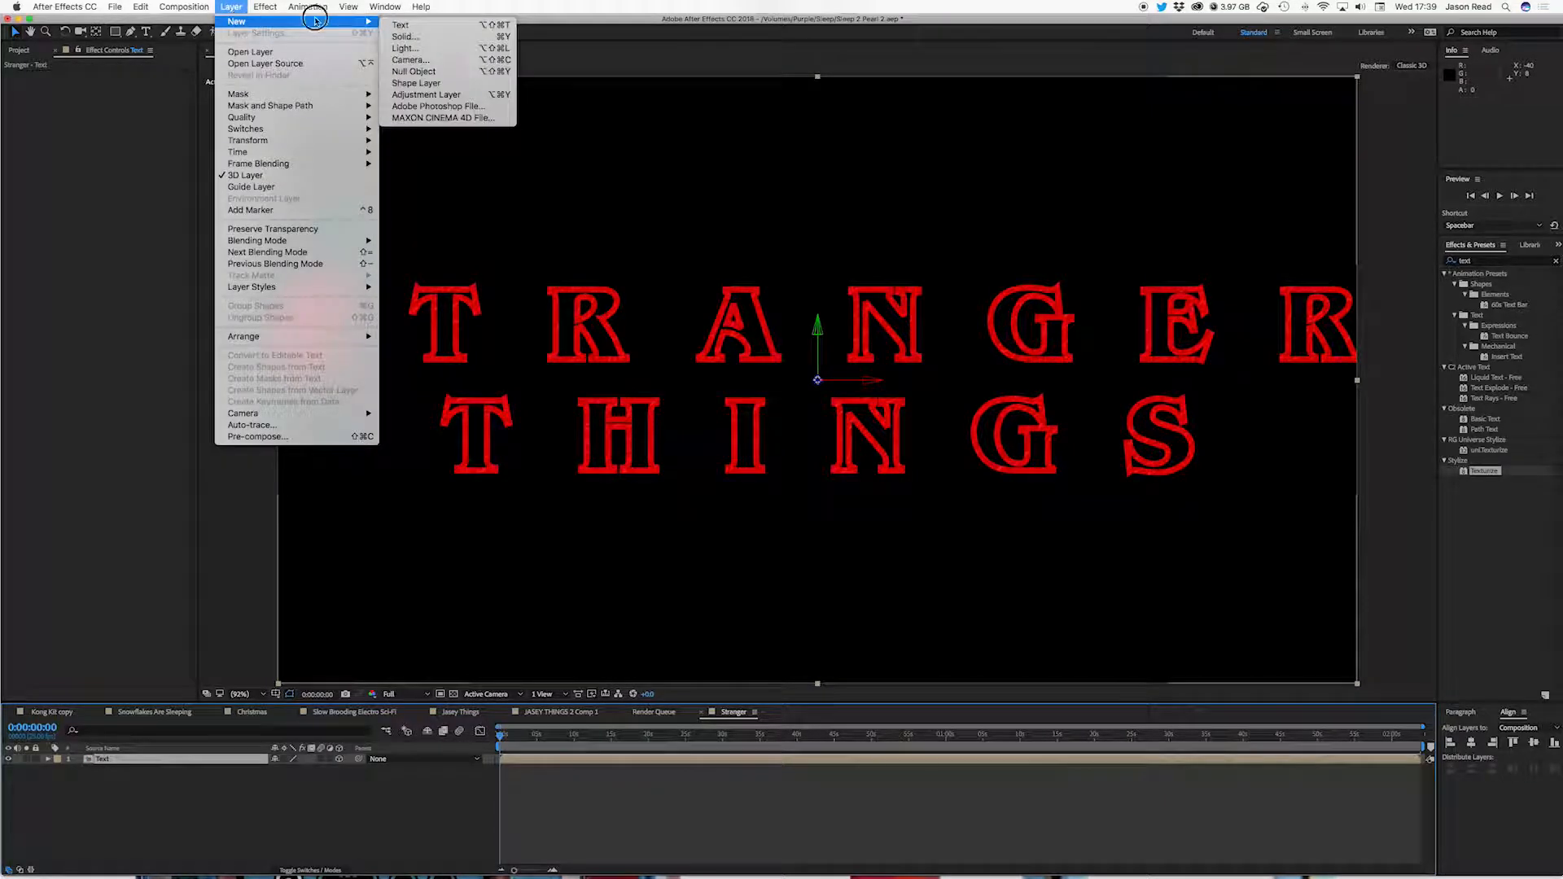
left_click(464, 58)
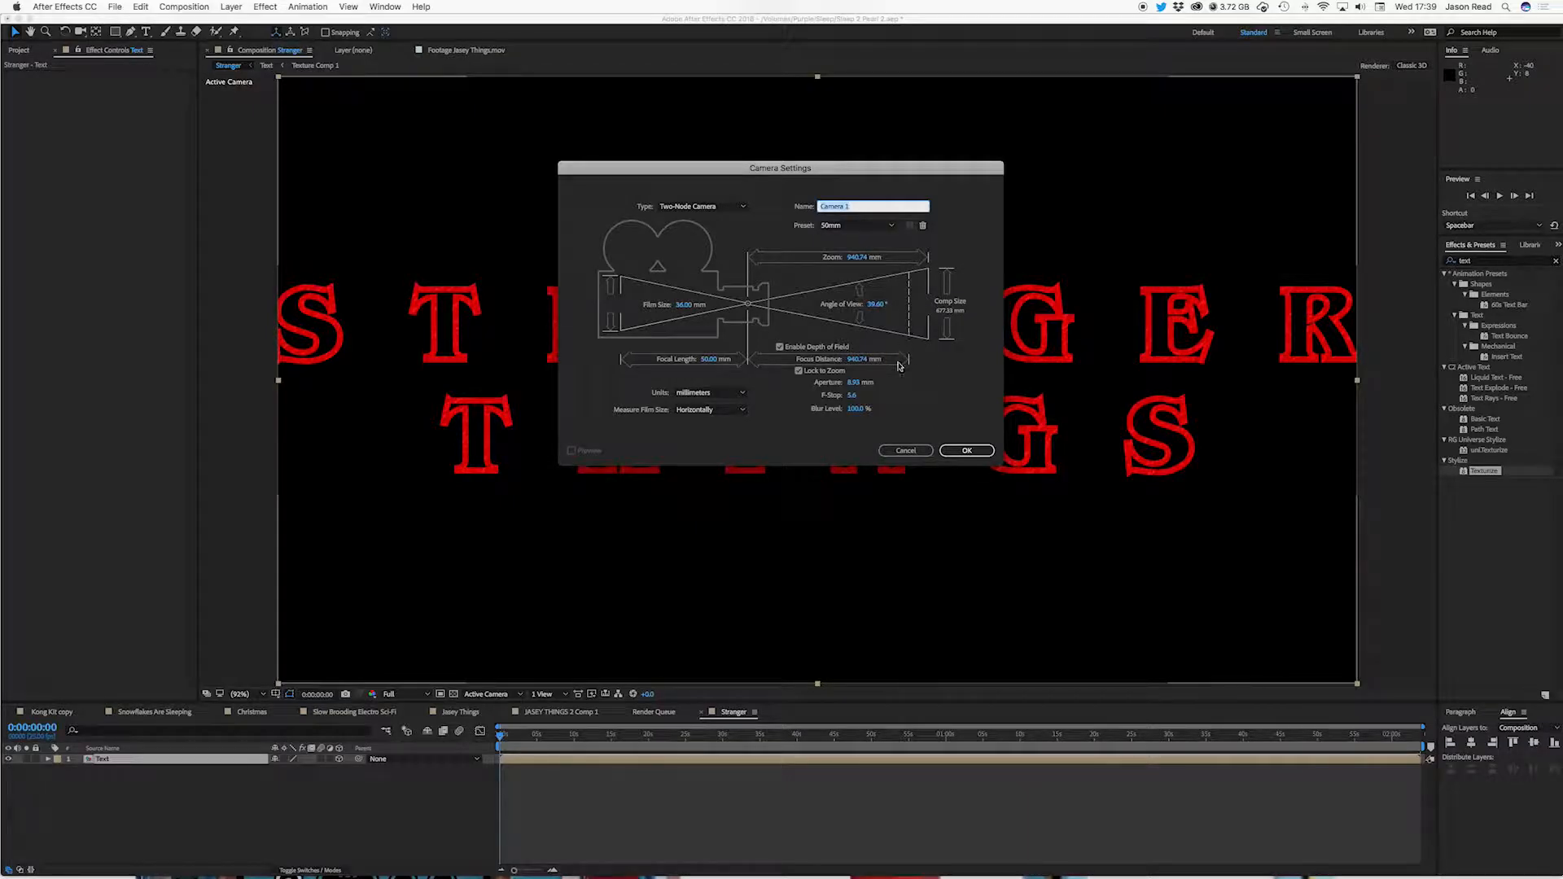
left_click(970, 450)
left_click(980, 453)
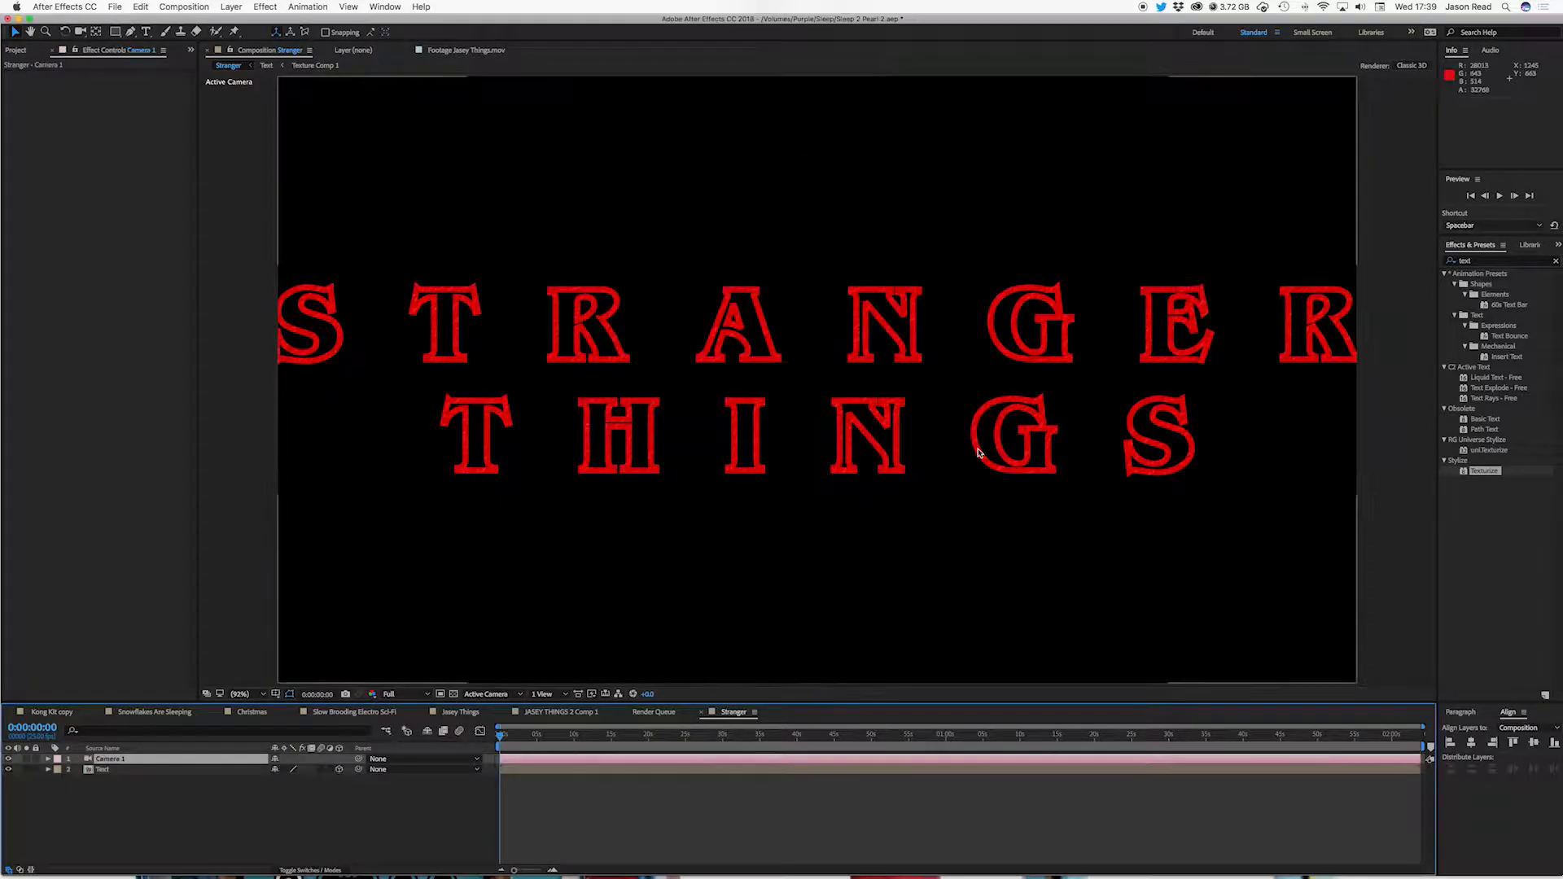
Step: Create an orbit null for Camera 1
left_click(230, 7)
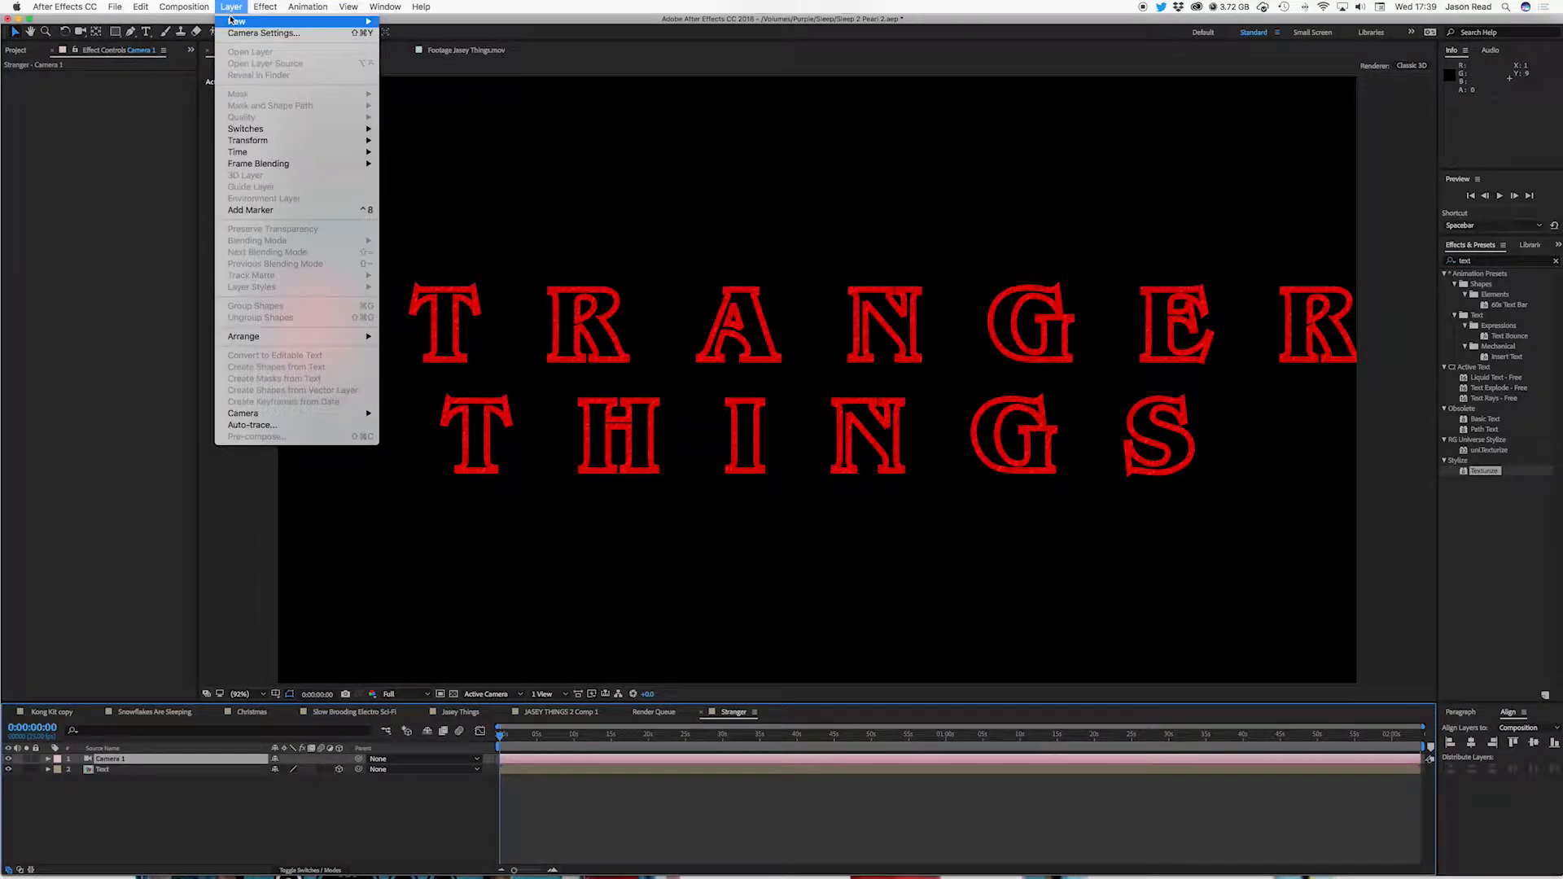
mouse_move(312, 416)
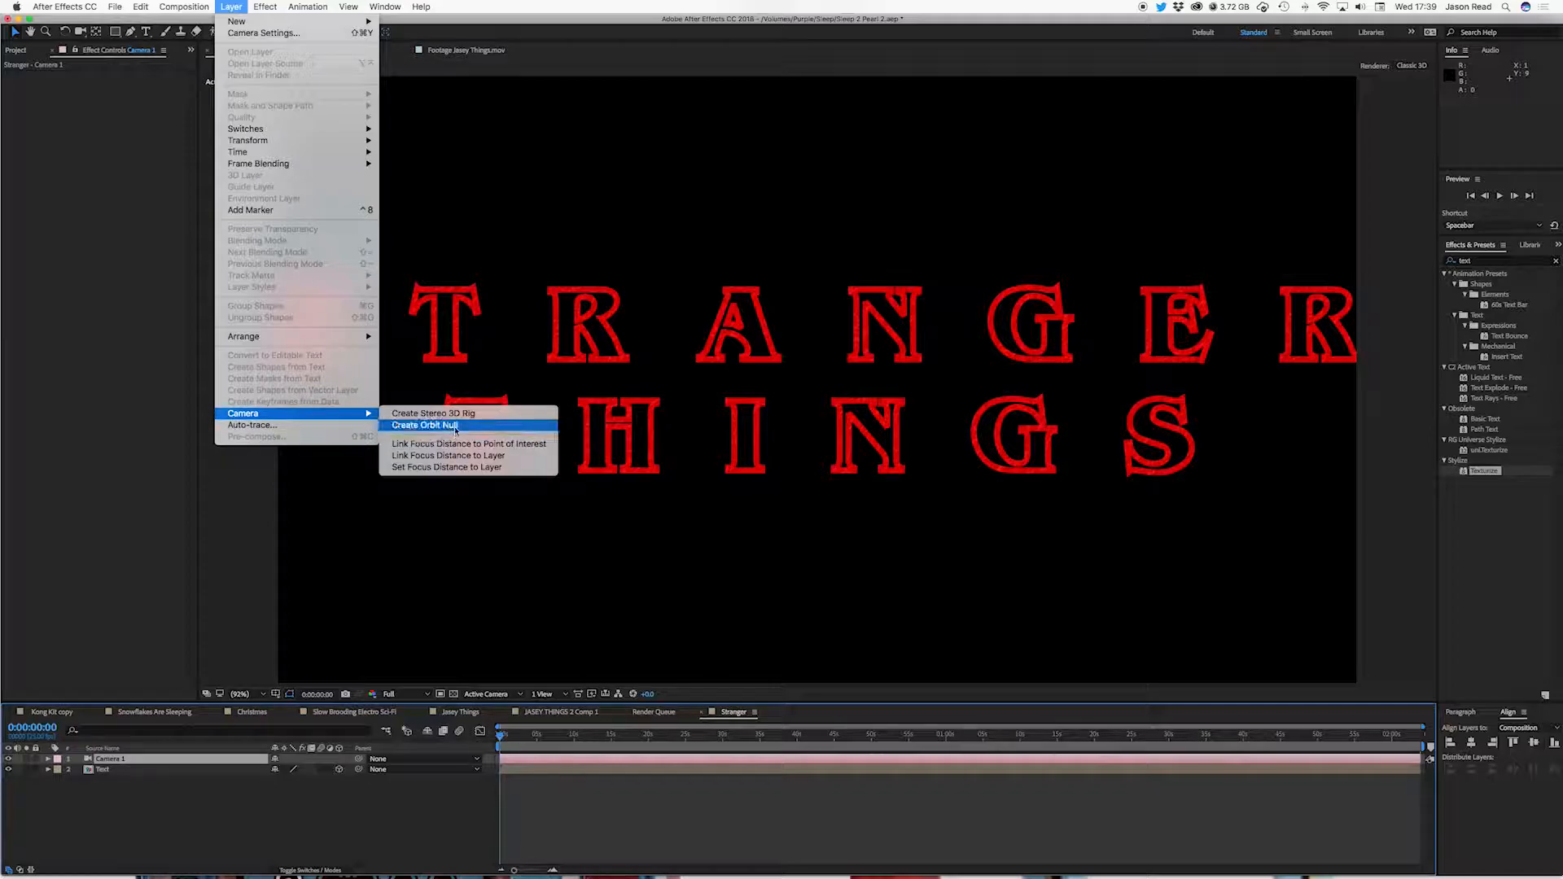
left_click(454, 427)
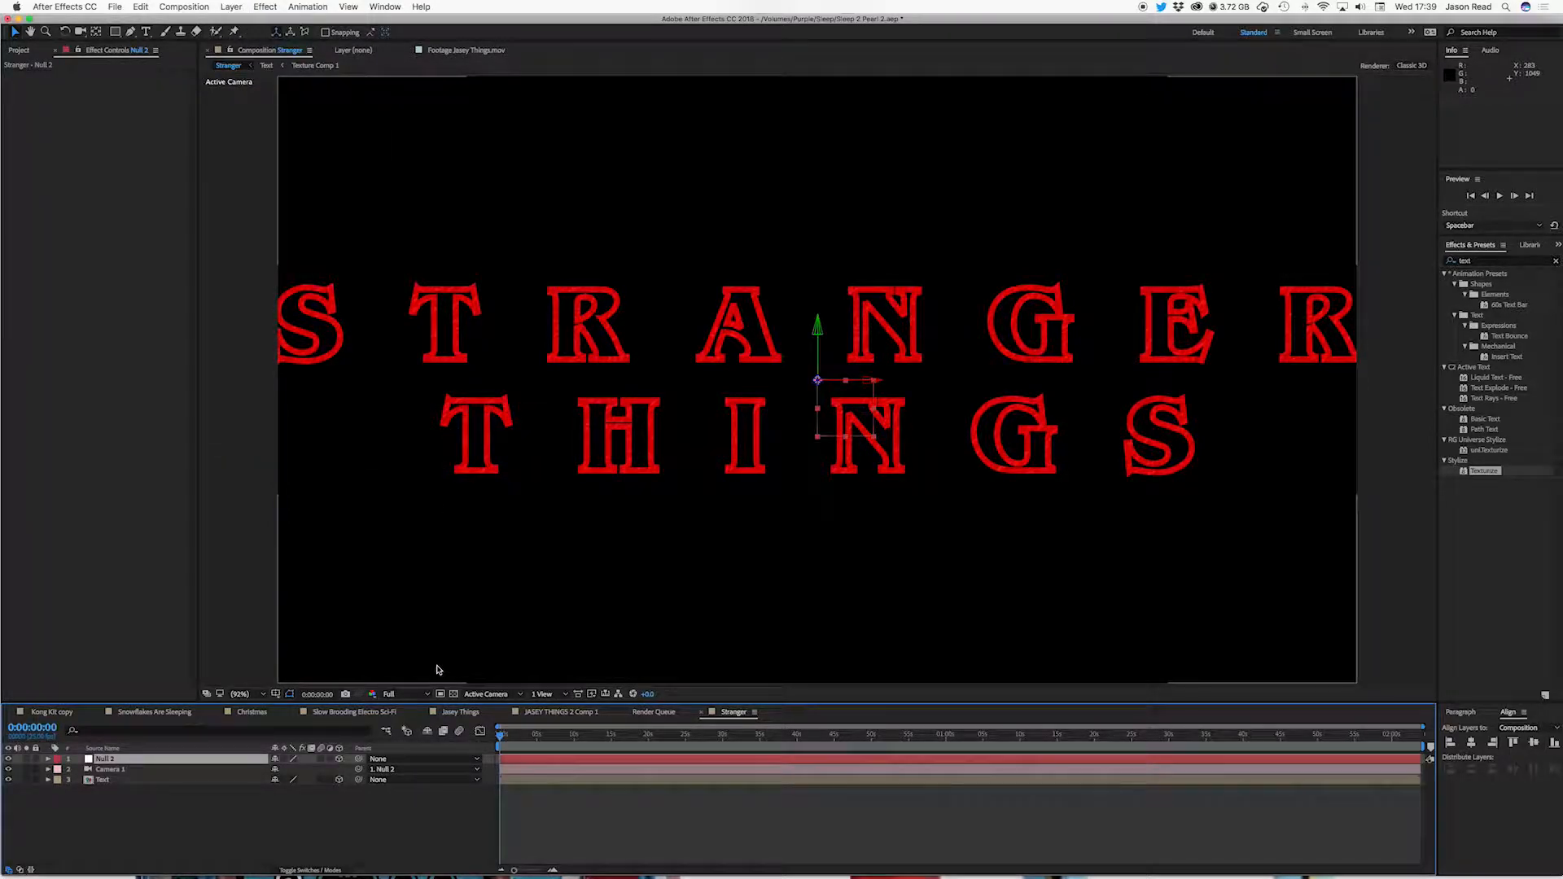
Step: Locate the title's last Tracking Amount keyframe and set a Position keyframe on the camera's null at that time, 0:00:16:01
key("p")
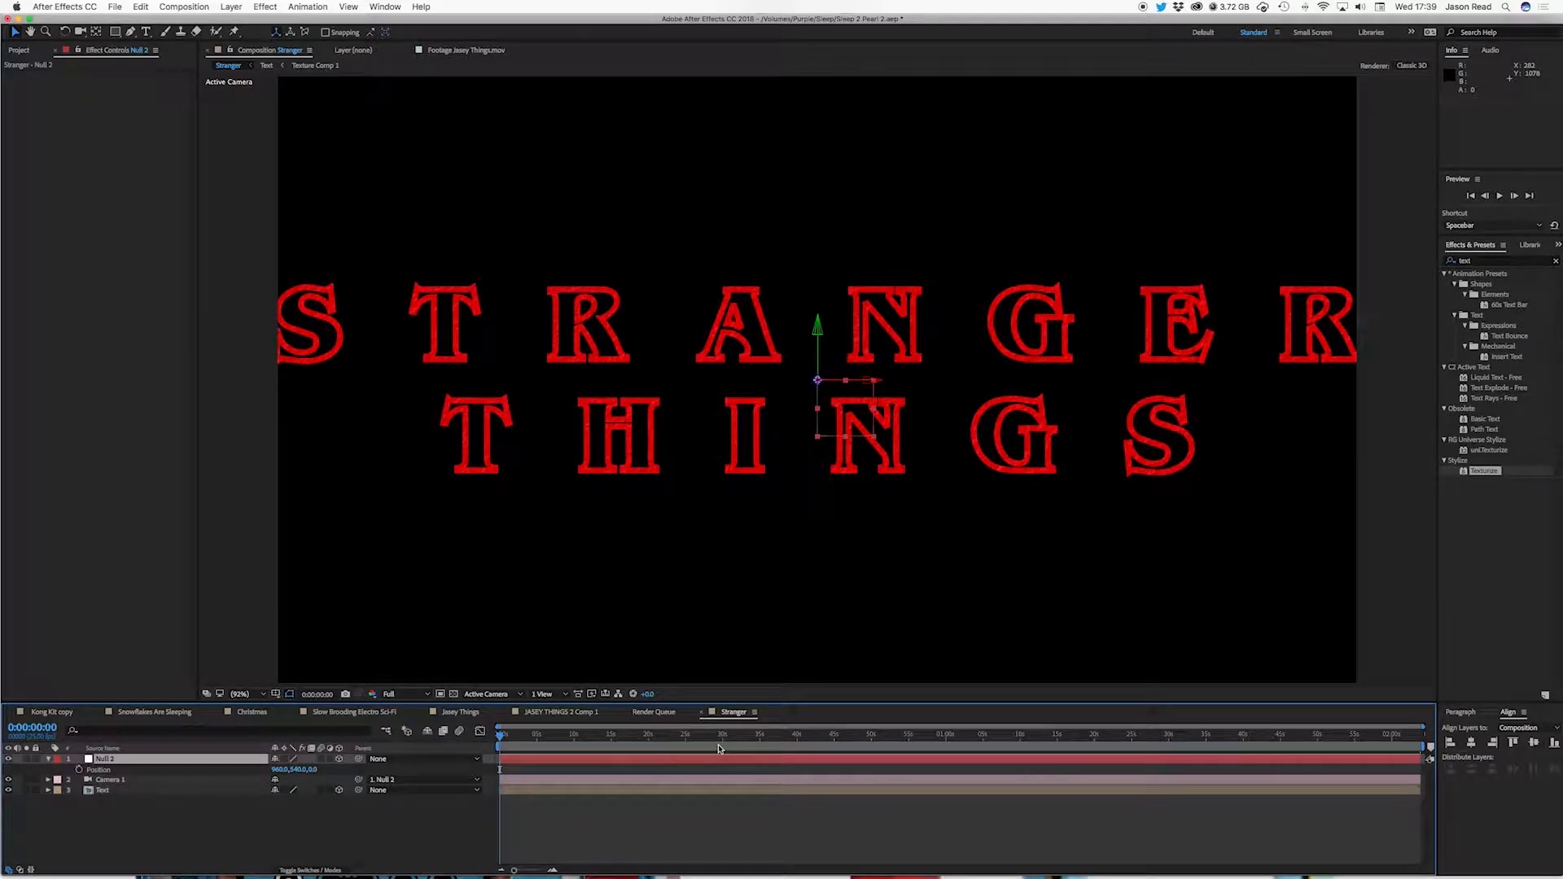
left_click(691, 789)
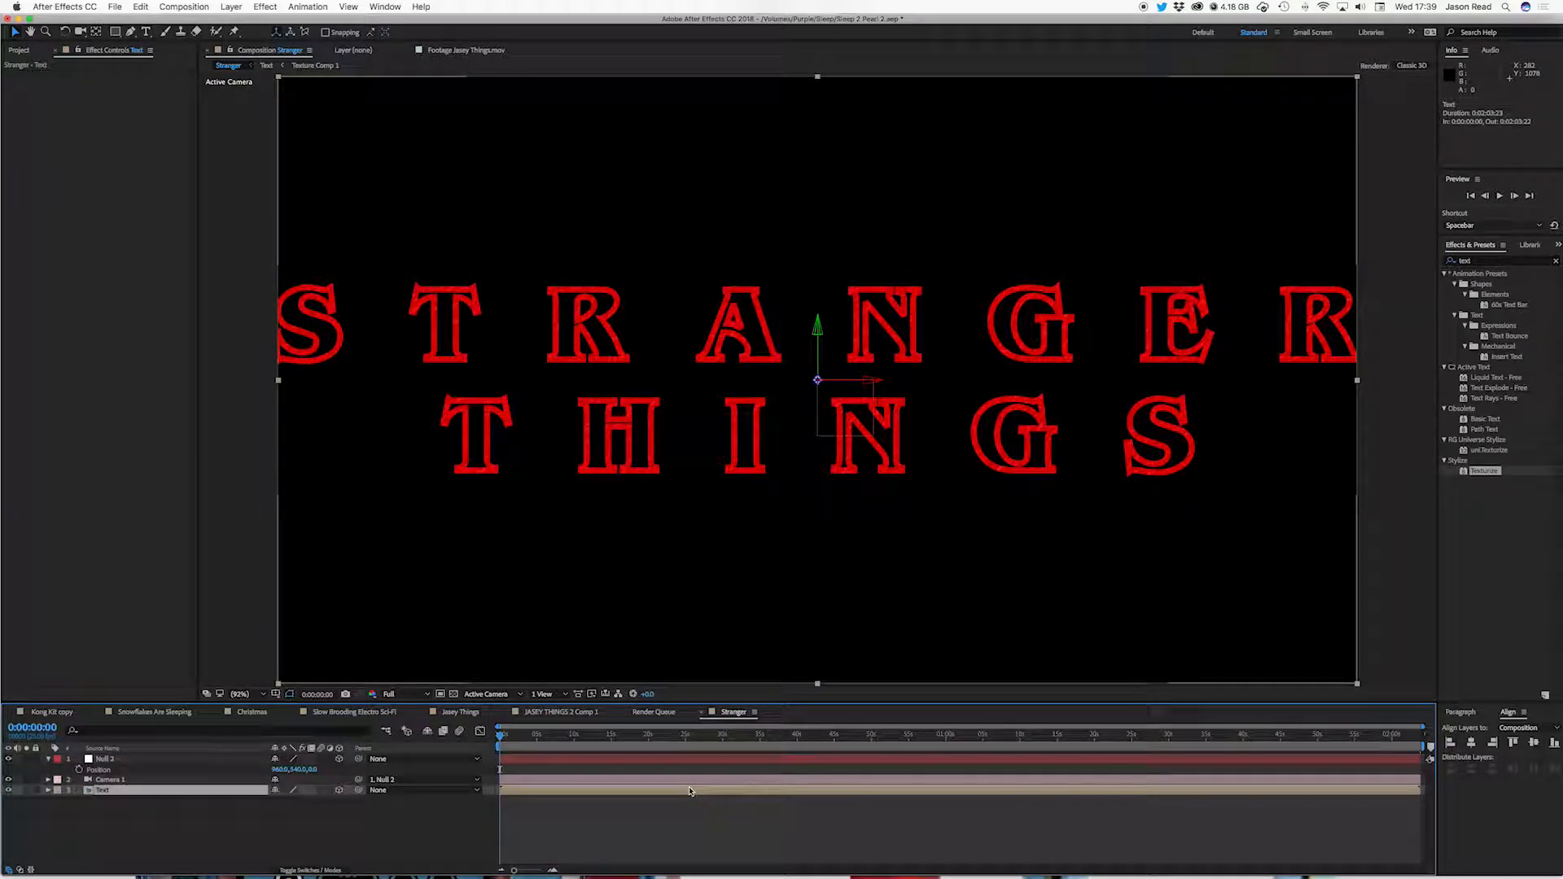
double_click(684, 792)
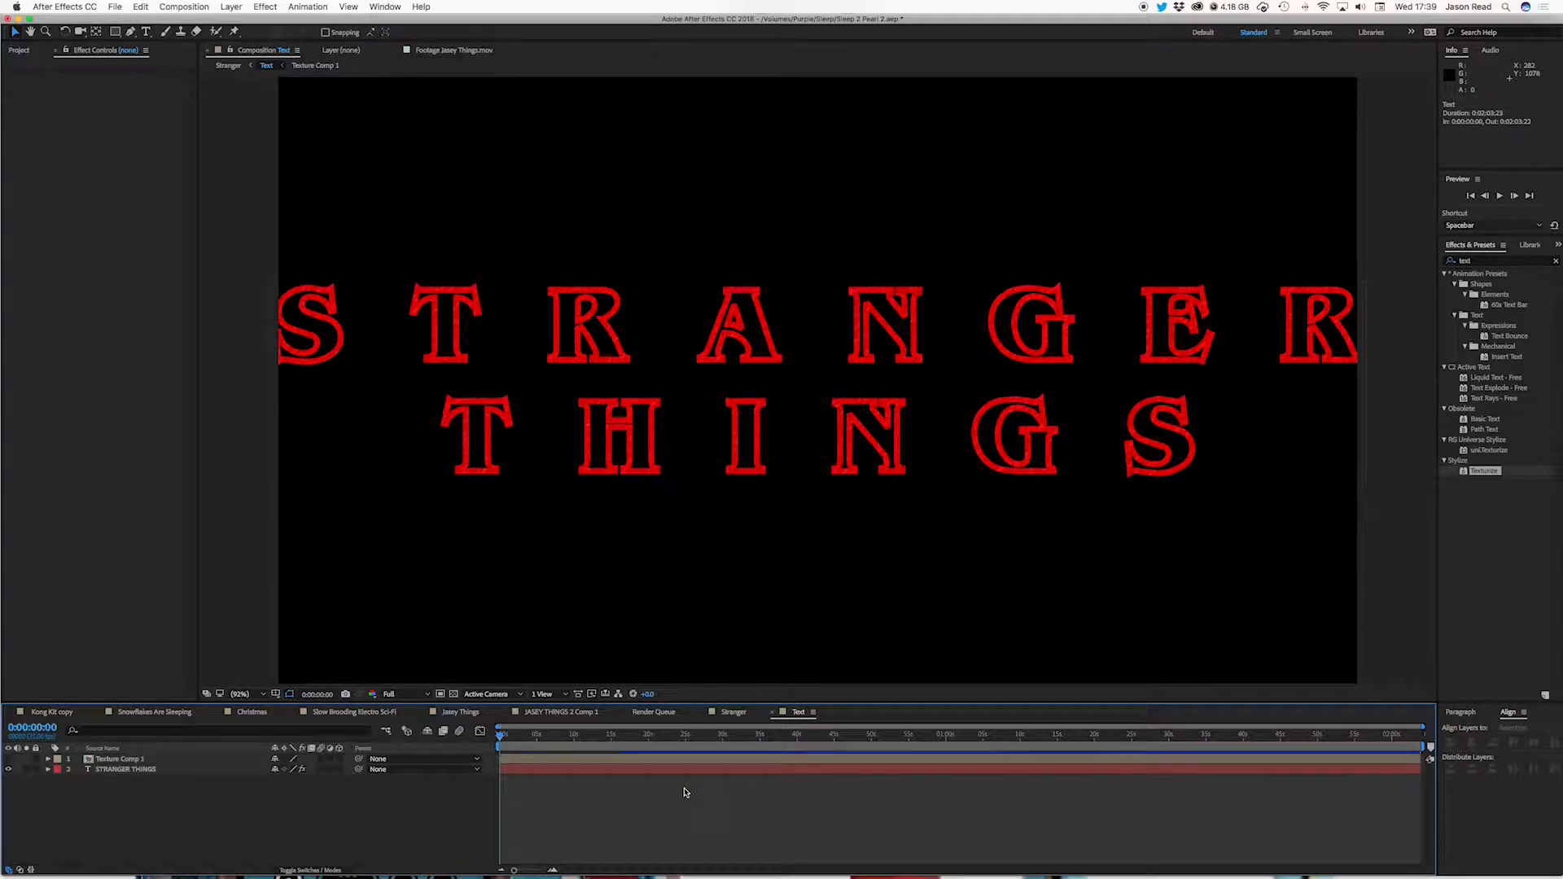
left_click(621, 744)
left_click_drag(620, 744, 618, 743)
left_click(113, 784)
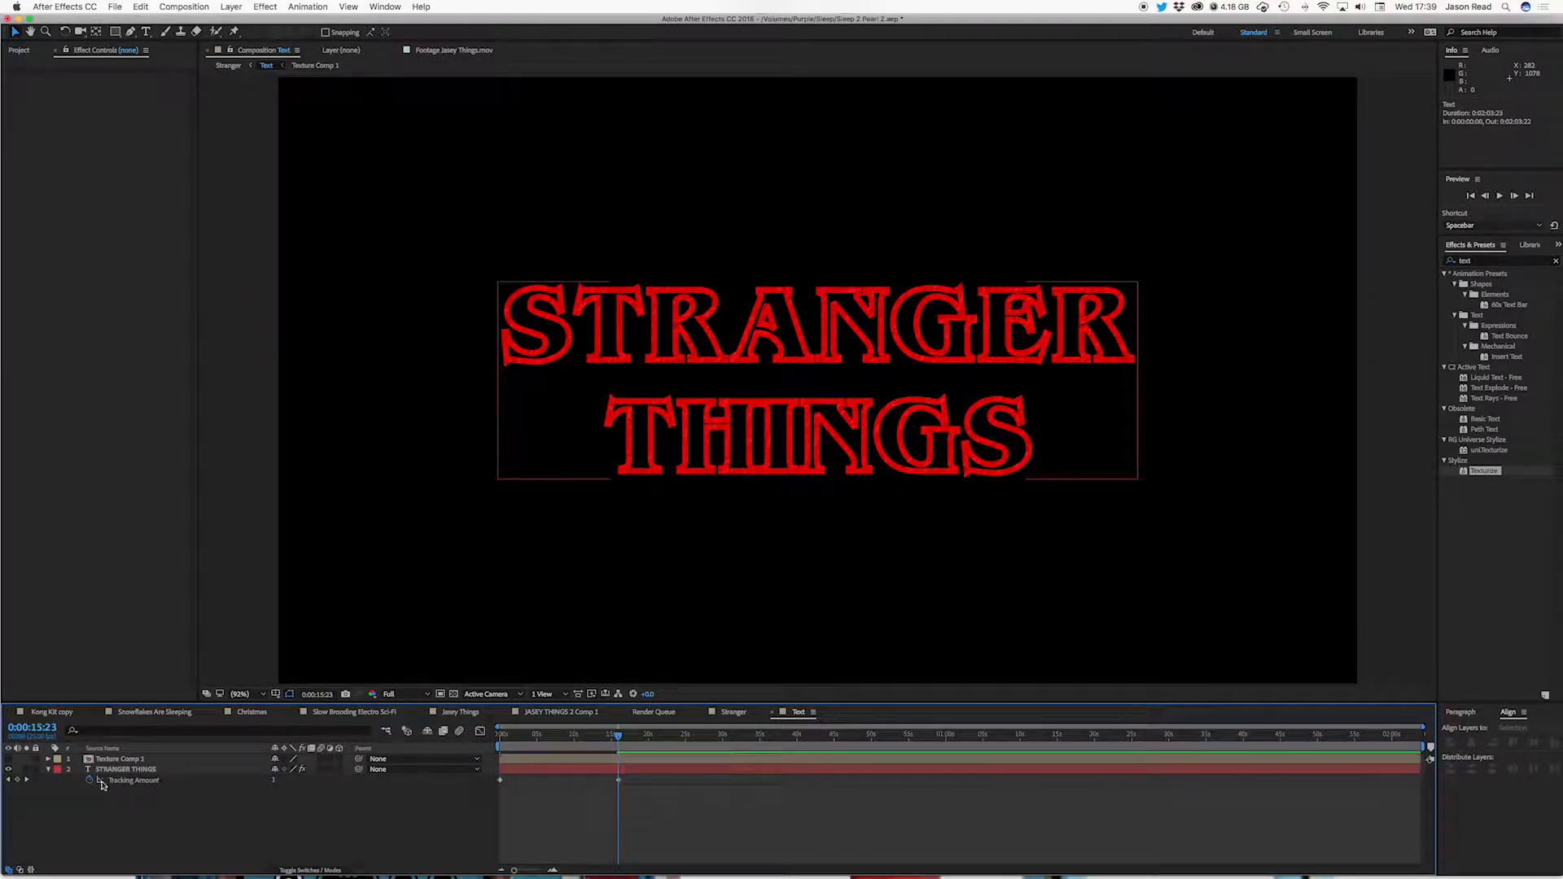
left_click(27, 781)
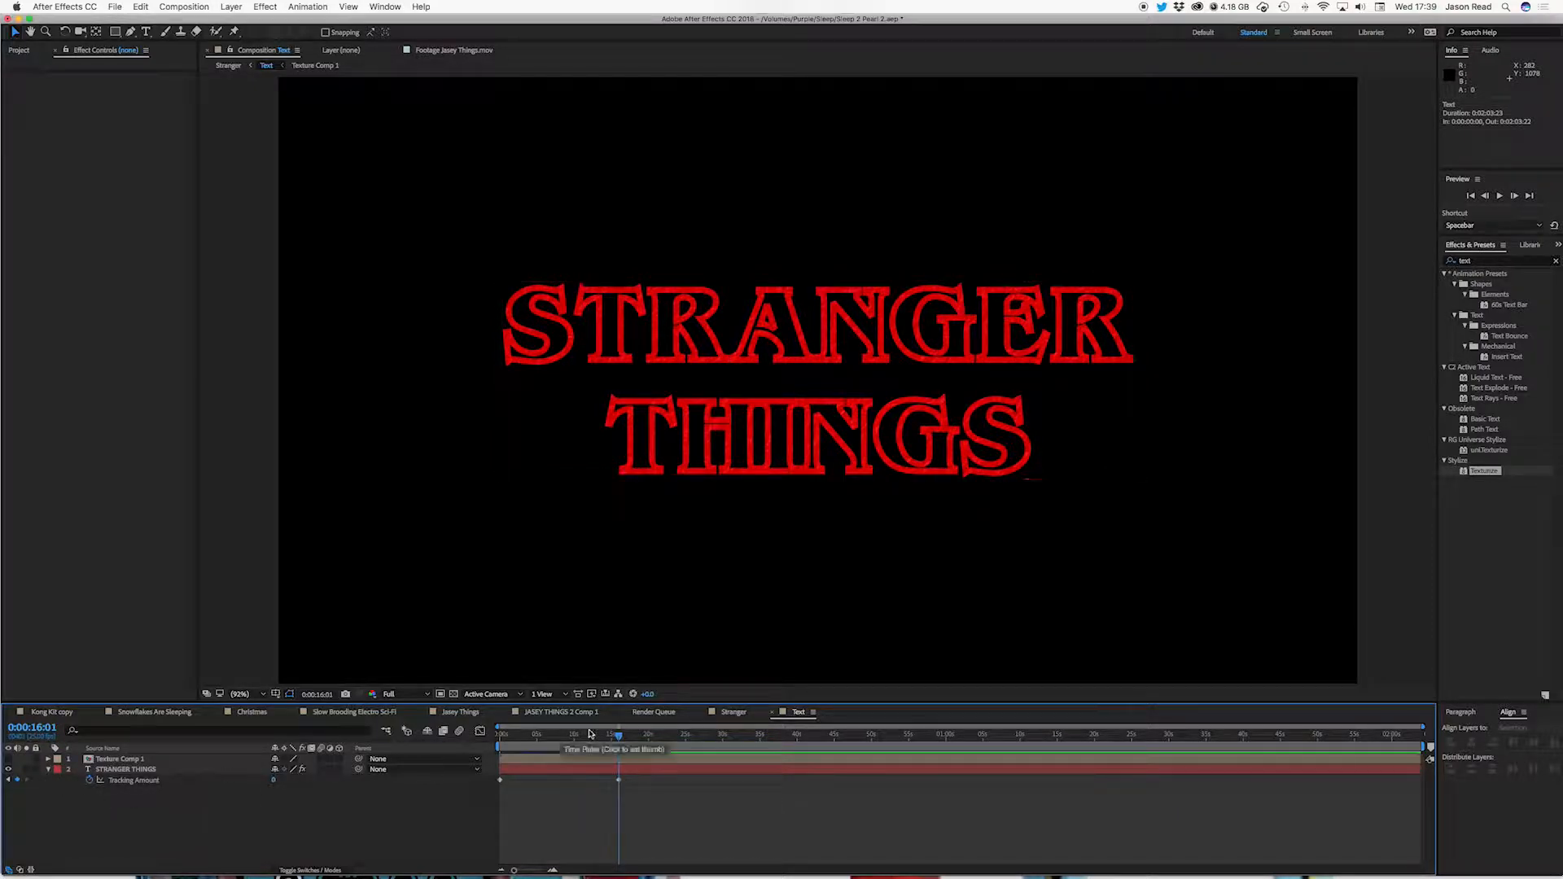
left_click(731, 713)
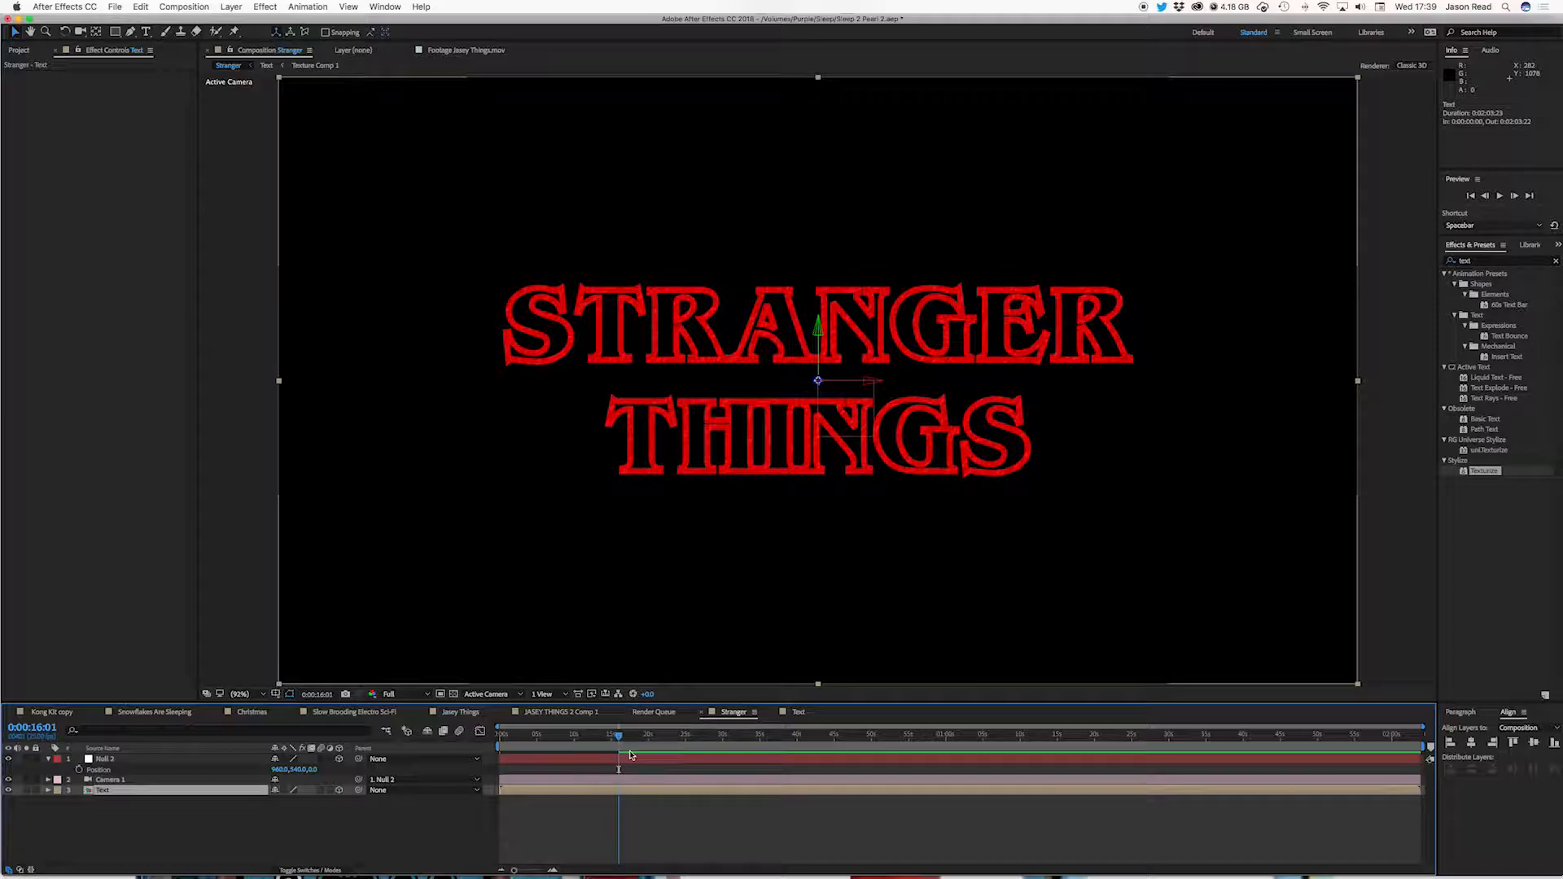
left_click(630, 758)
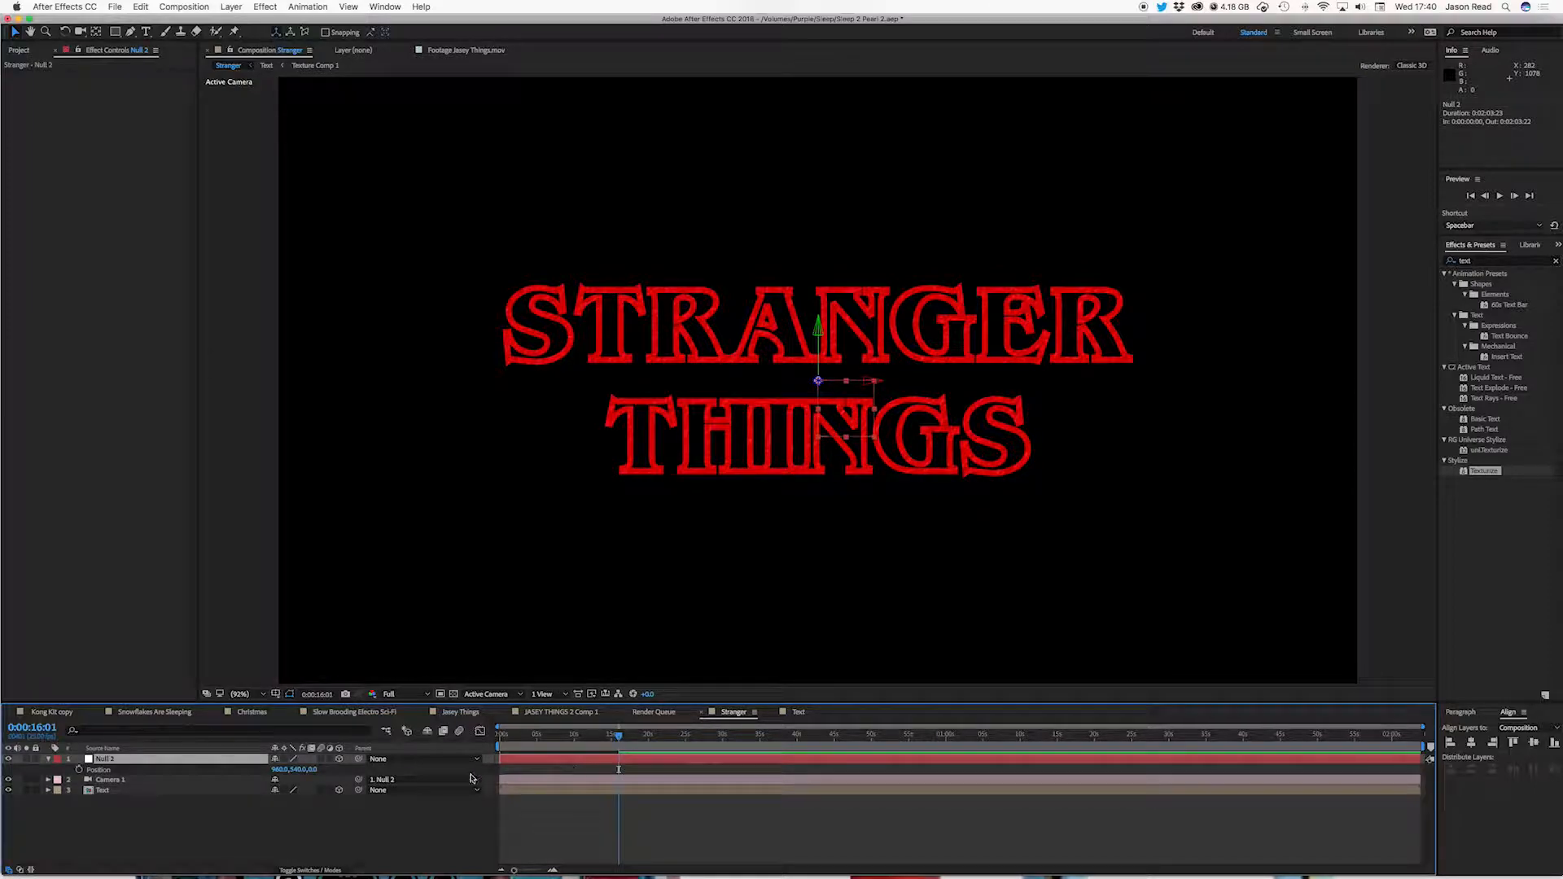
left_click(79, 770)
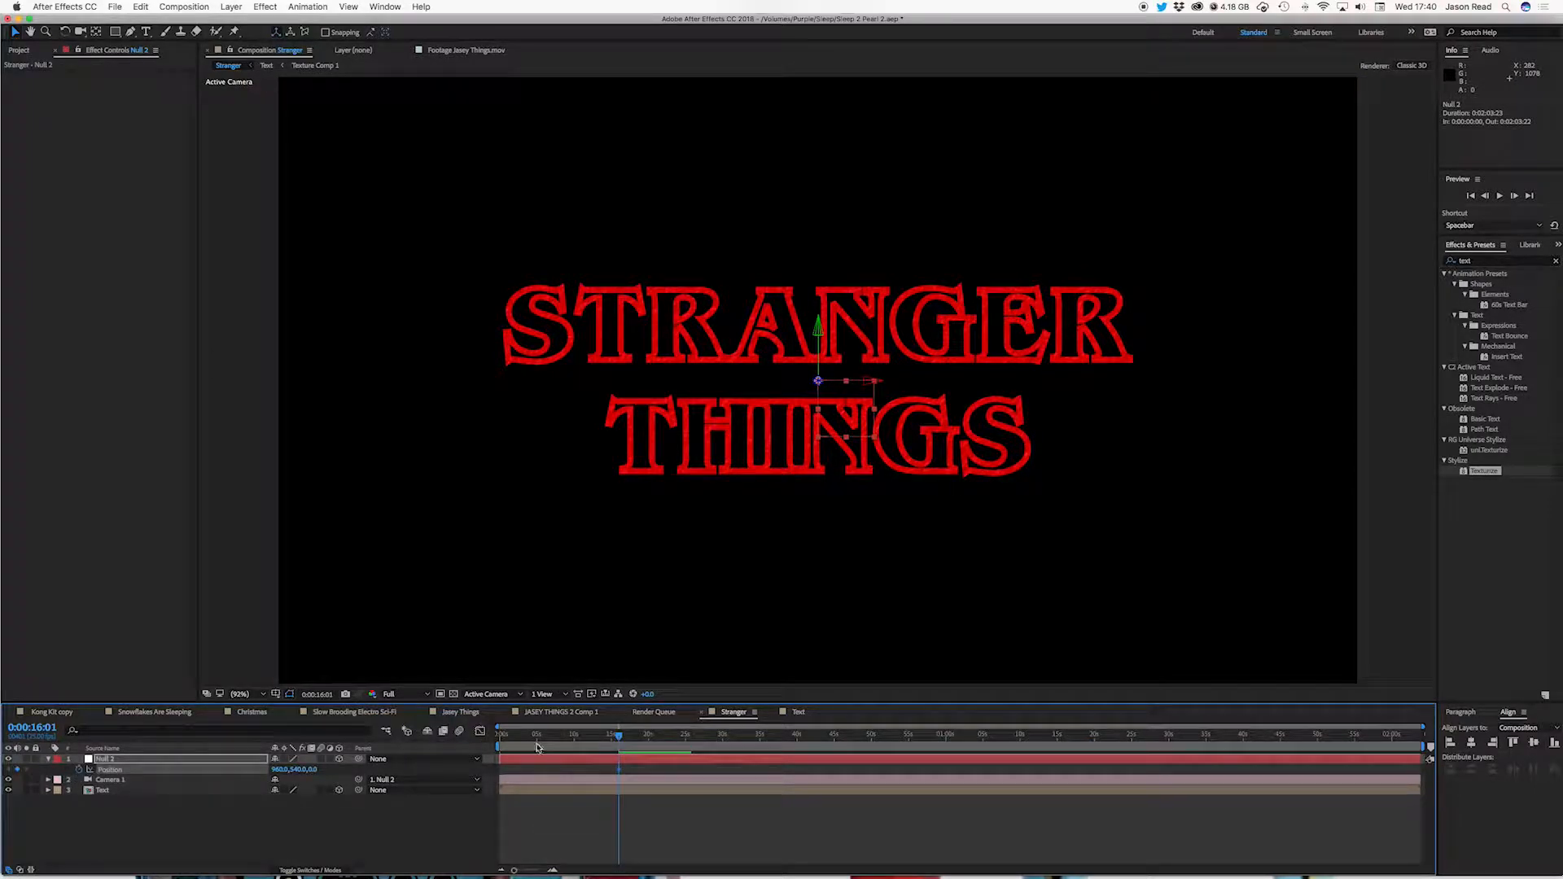
Step: Set the null's Z position to about 2170 at 0:00:00:00 and preview the camera pull-back
left_click_drag(538, 741, 476, 742)
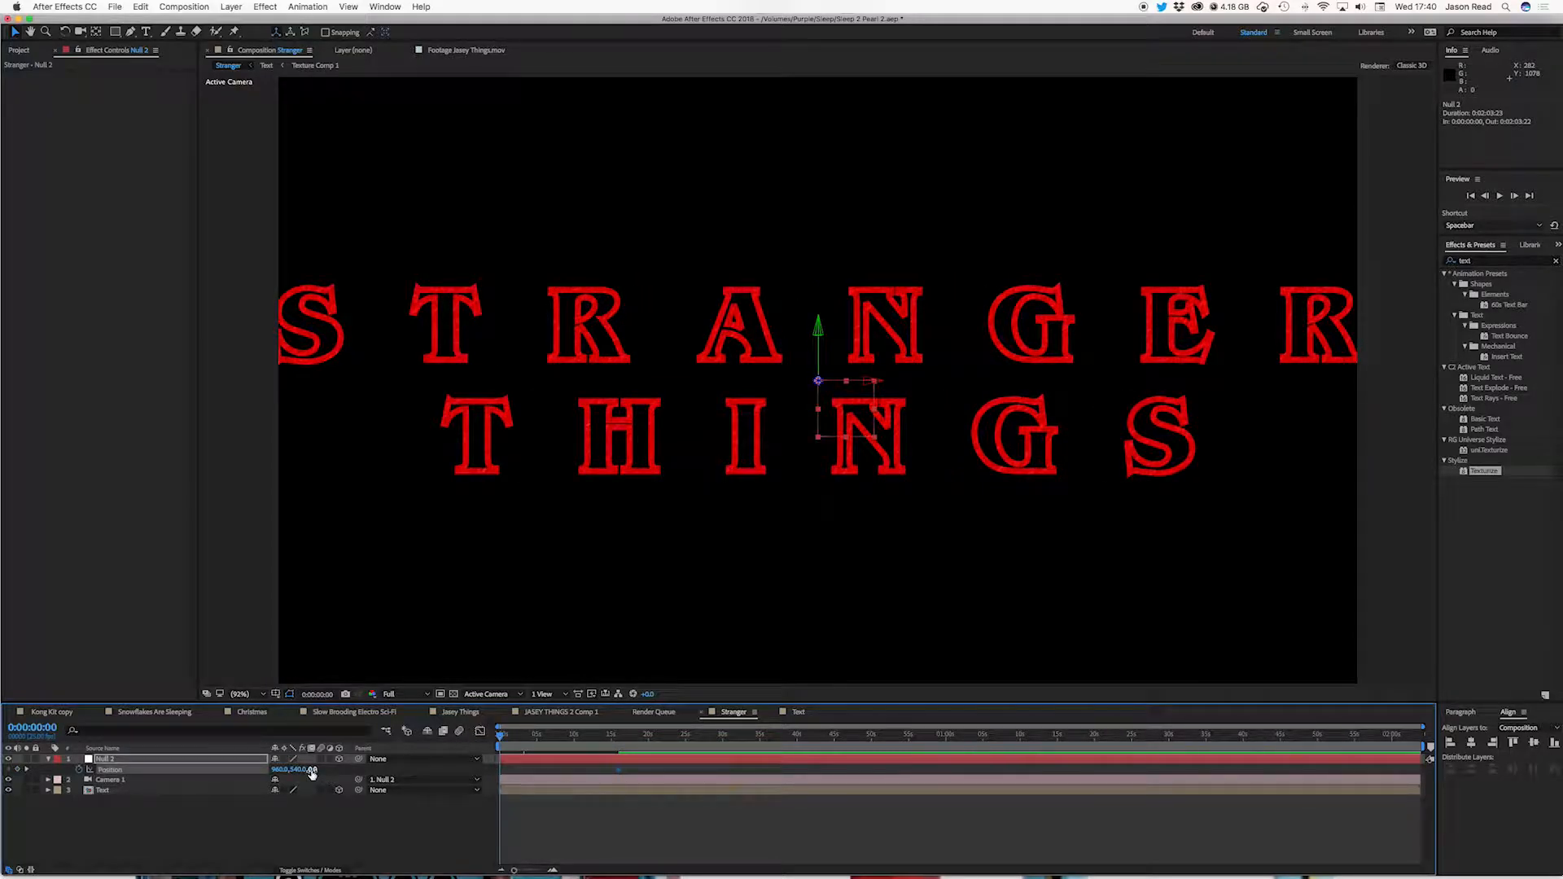
left_click_drag(313, 771, 444, 772)
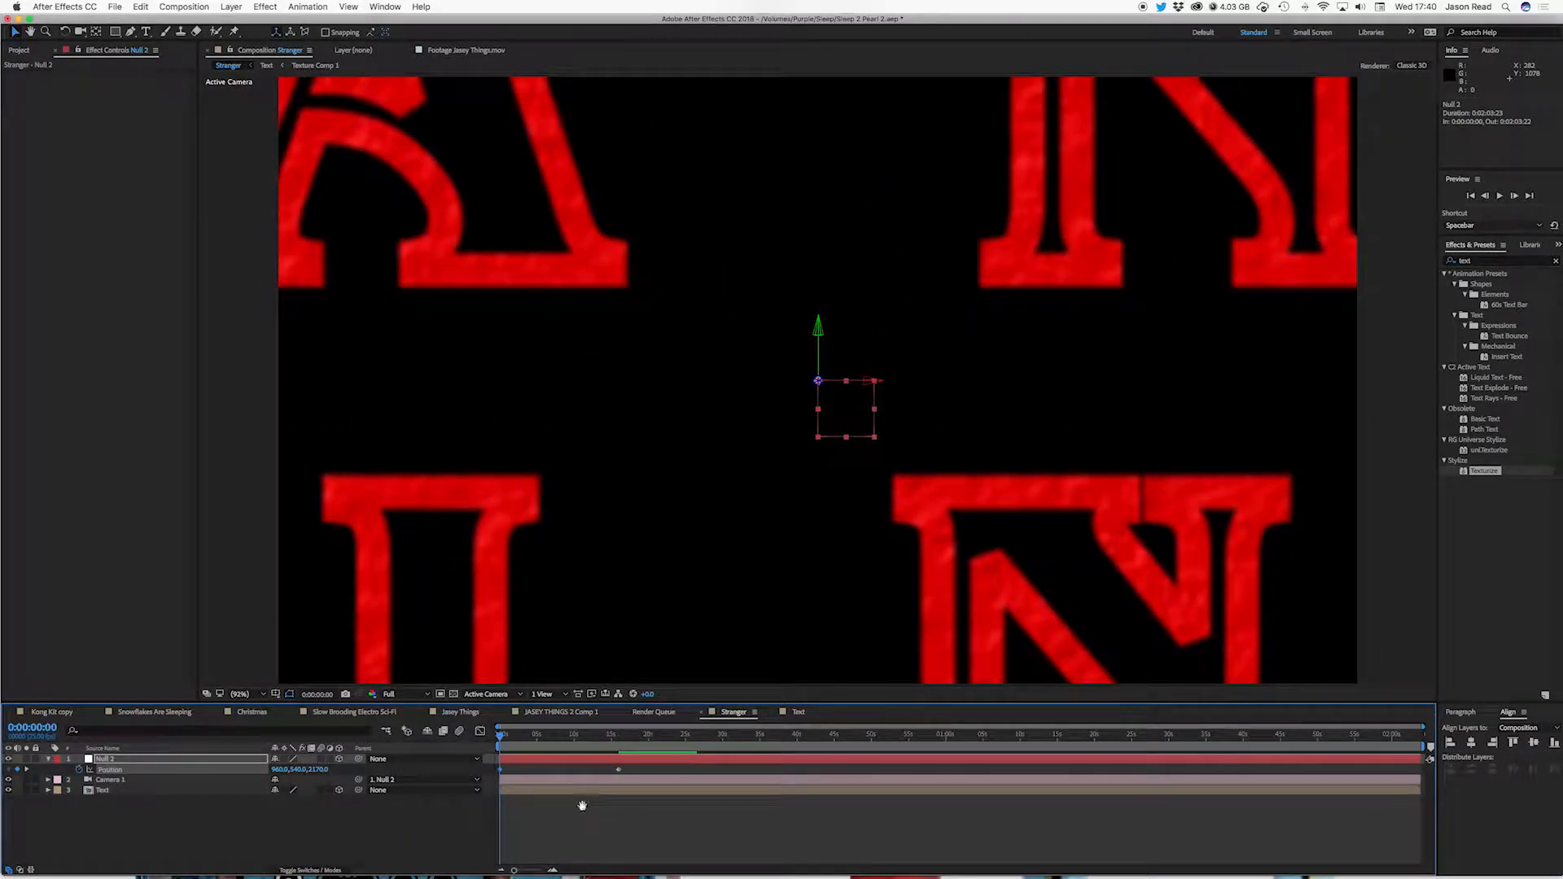
key("space")
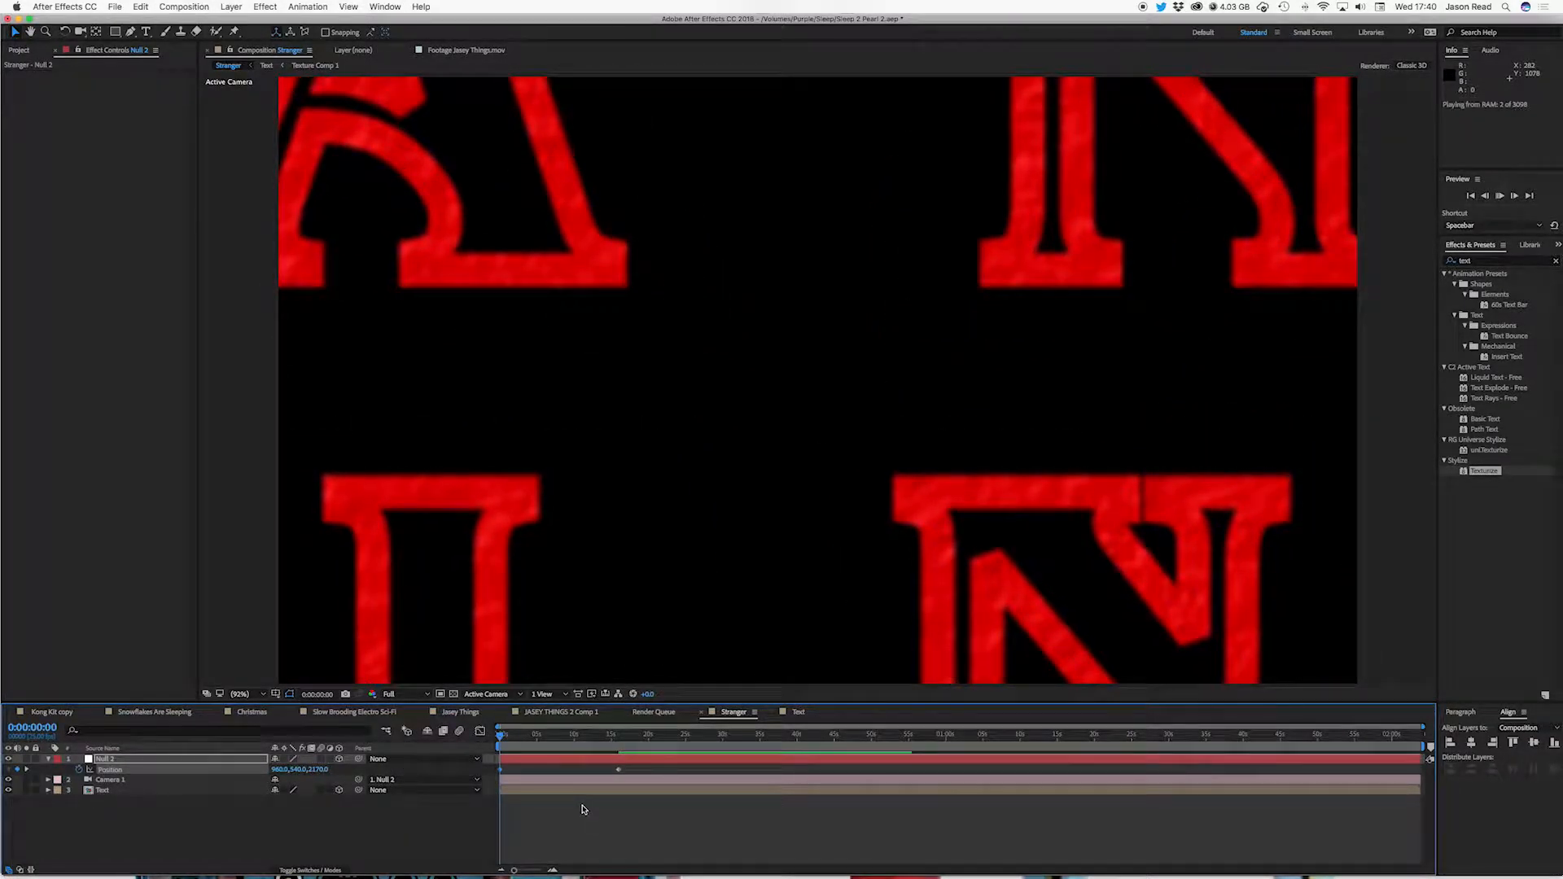
left_click(518, 741)
left_click_drag(518, 741, 606, 744)
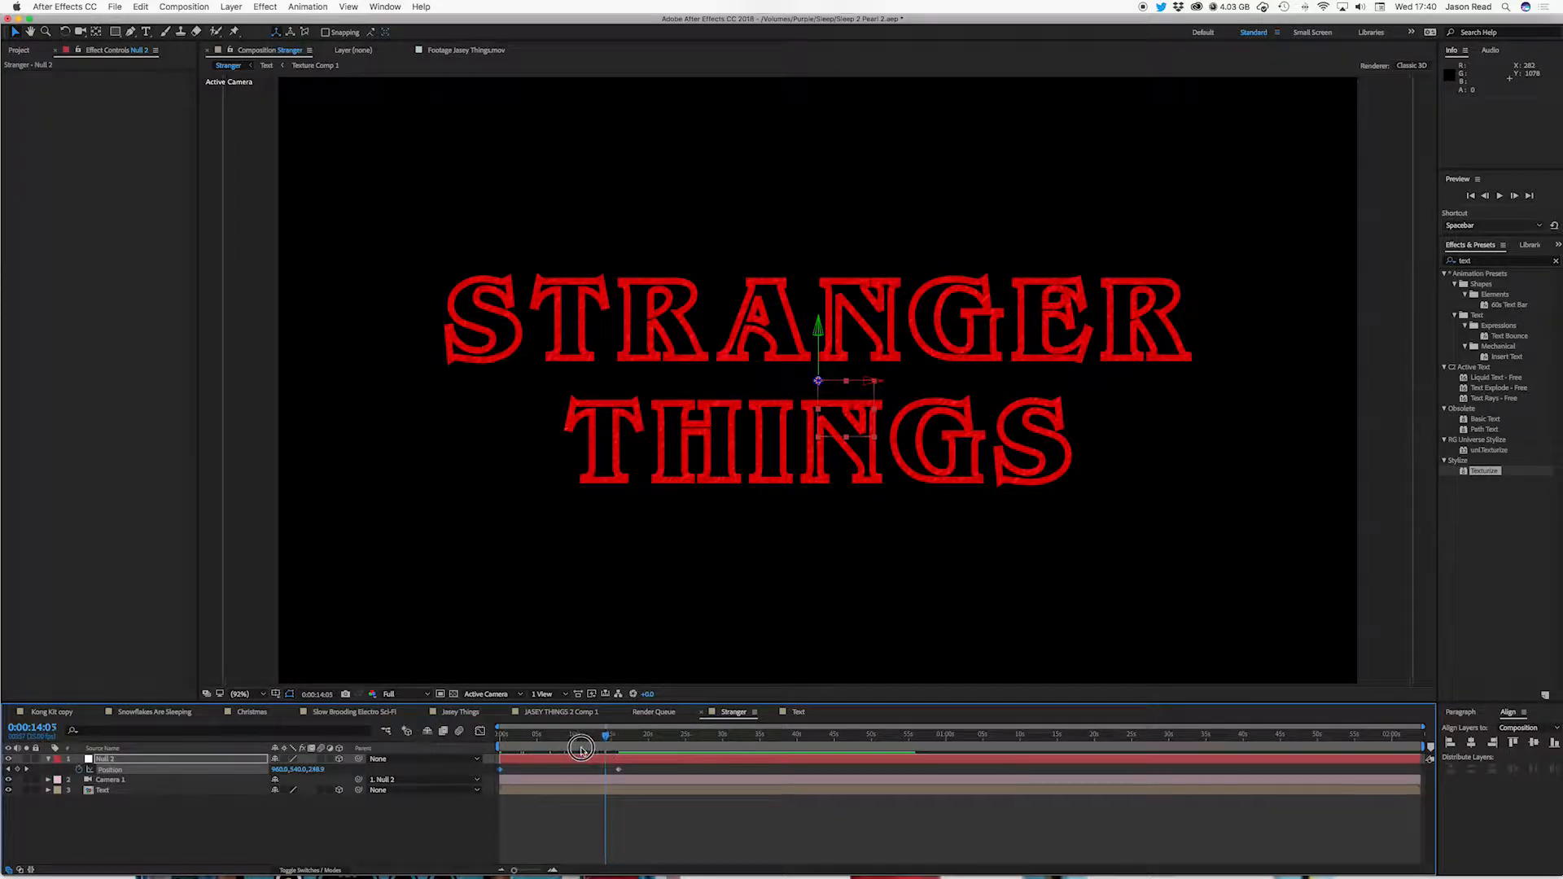
left_click(583, 747)
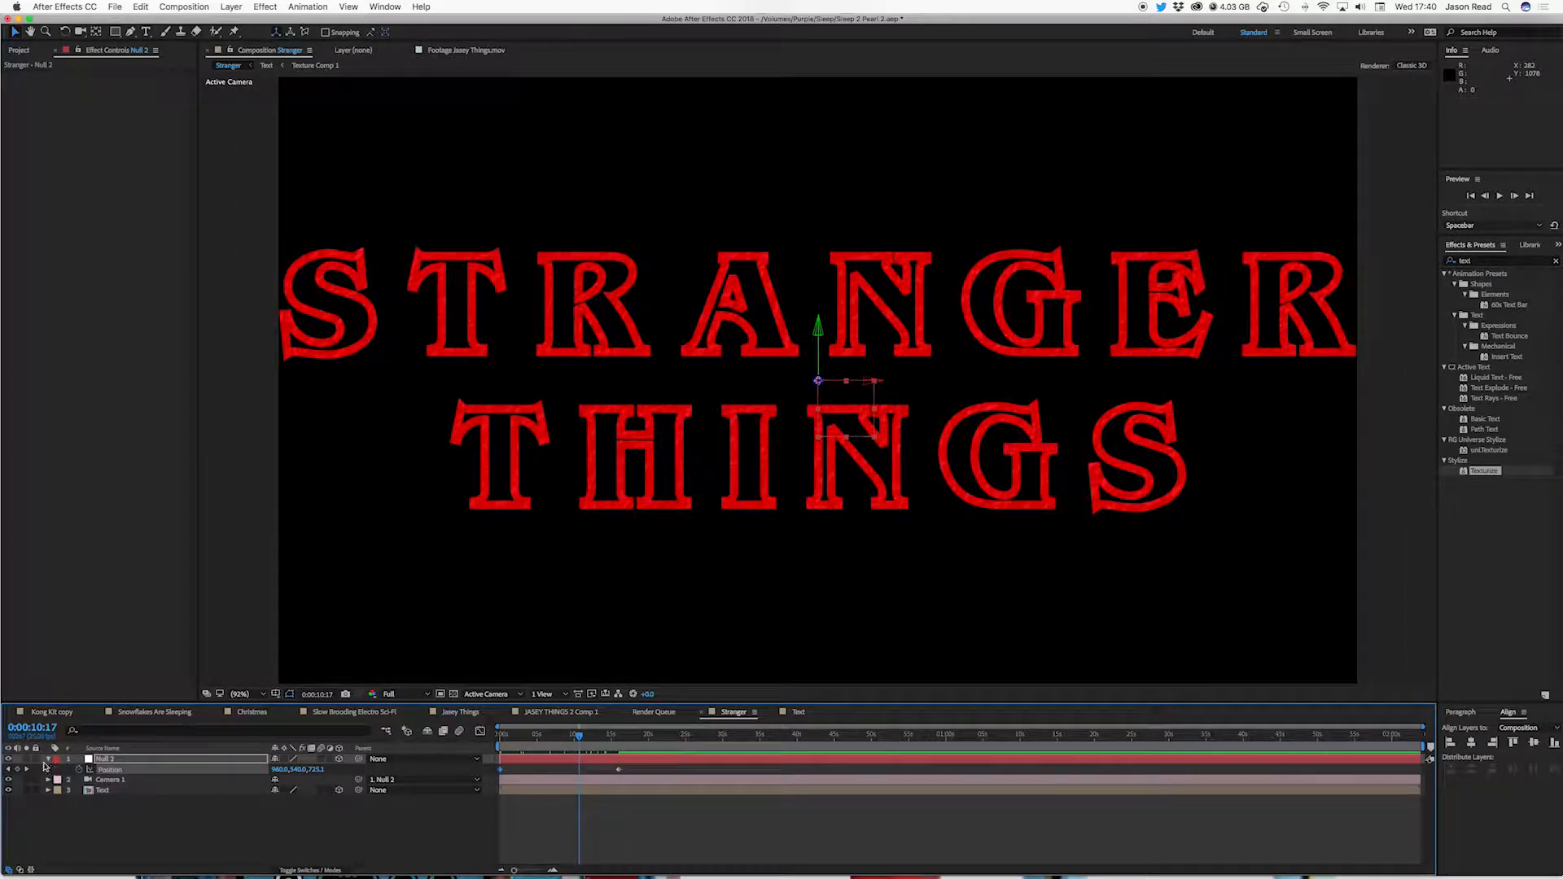
Step: Collapse the null's properties and add a point light to the Stranger composition
left_click(51, 760)
left_click(548, 831)
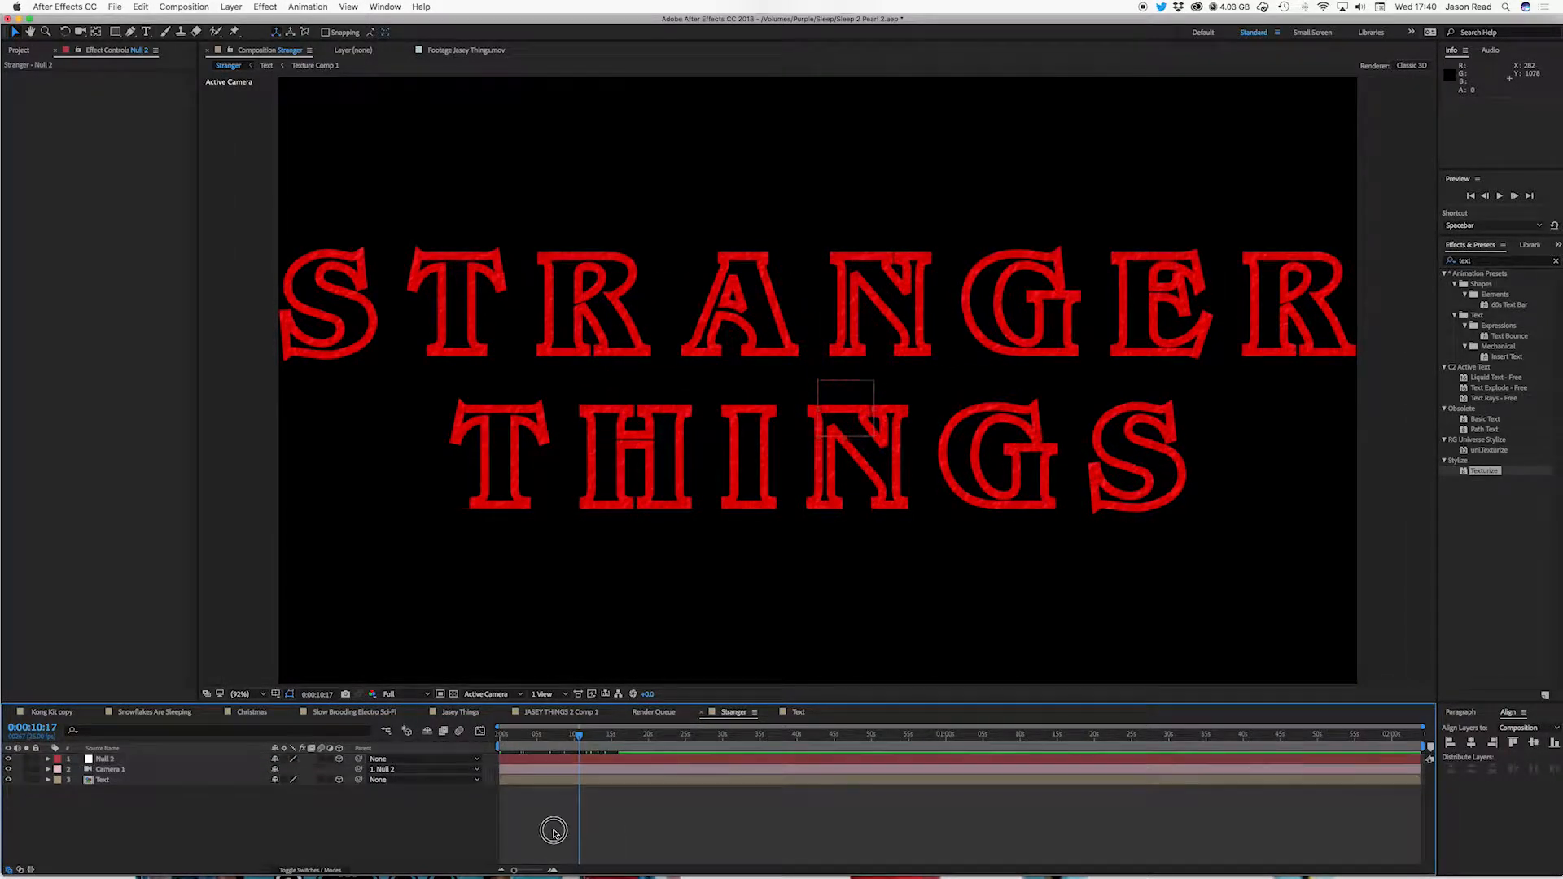
left_click(228, 8)
mouse_move(230, 20)
left_click(460, 44)
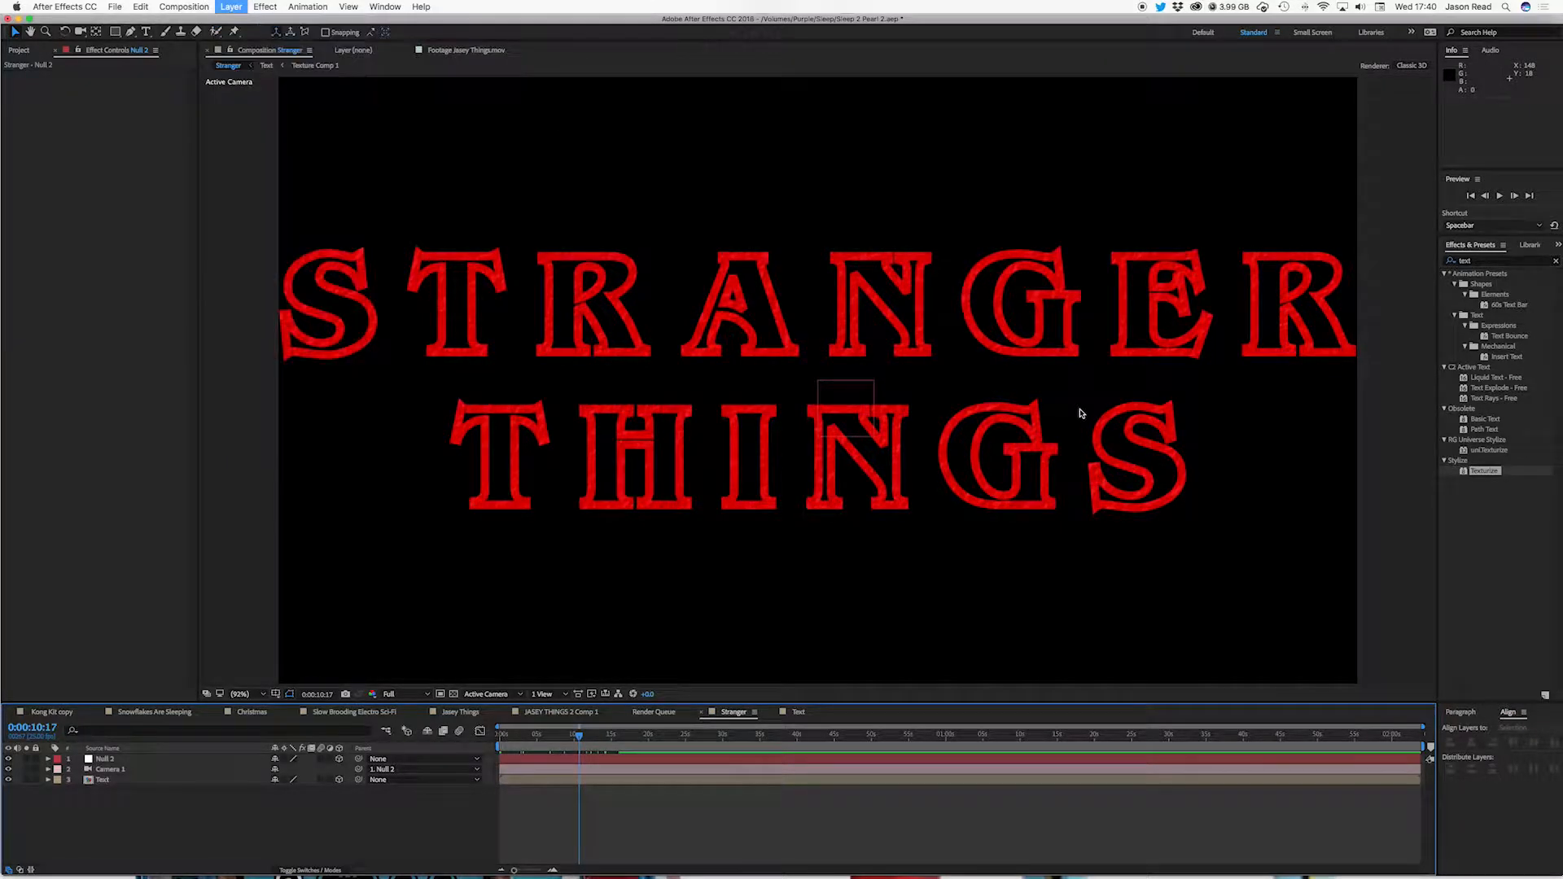
left_click(863, 459)
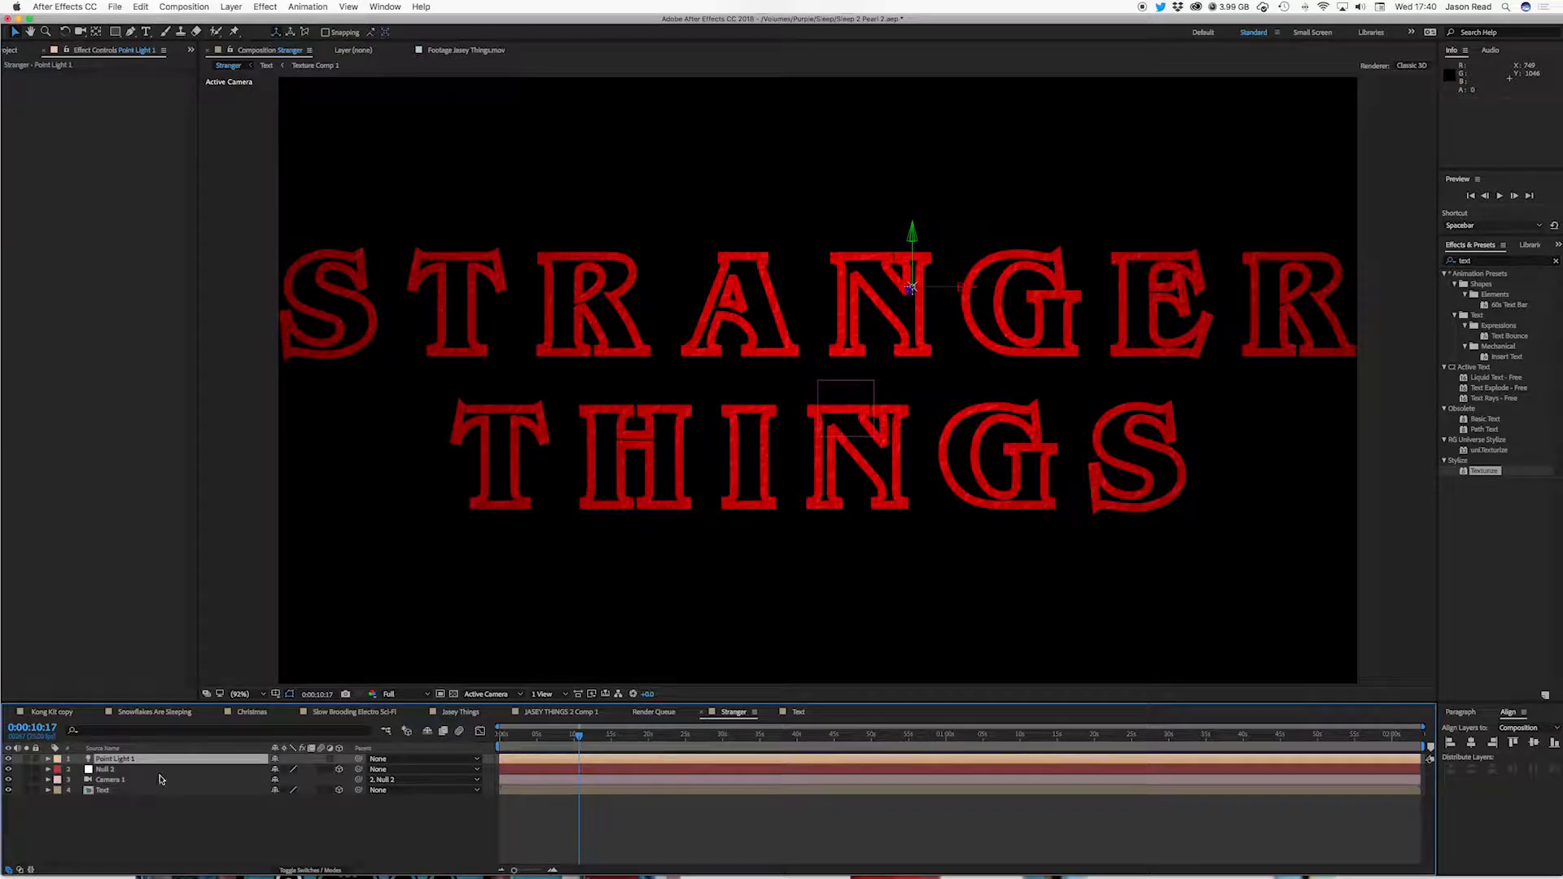
Step: Add the expression wiggle(10,20) to the point light's Intensity
left_click(49, 760)
left_click(58, 780)
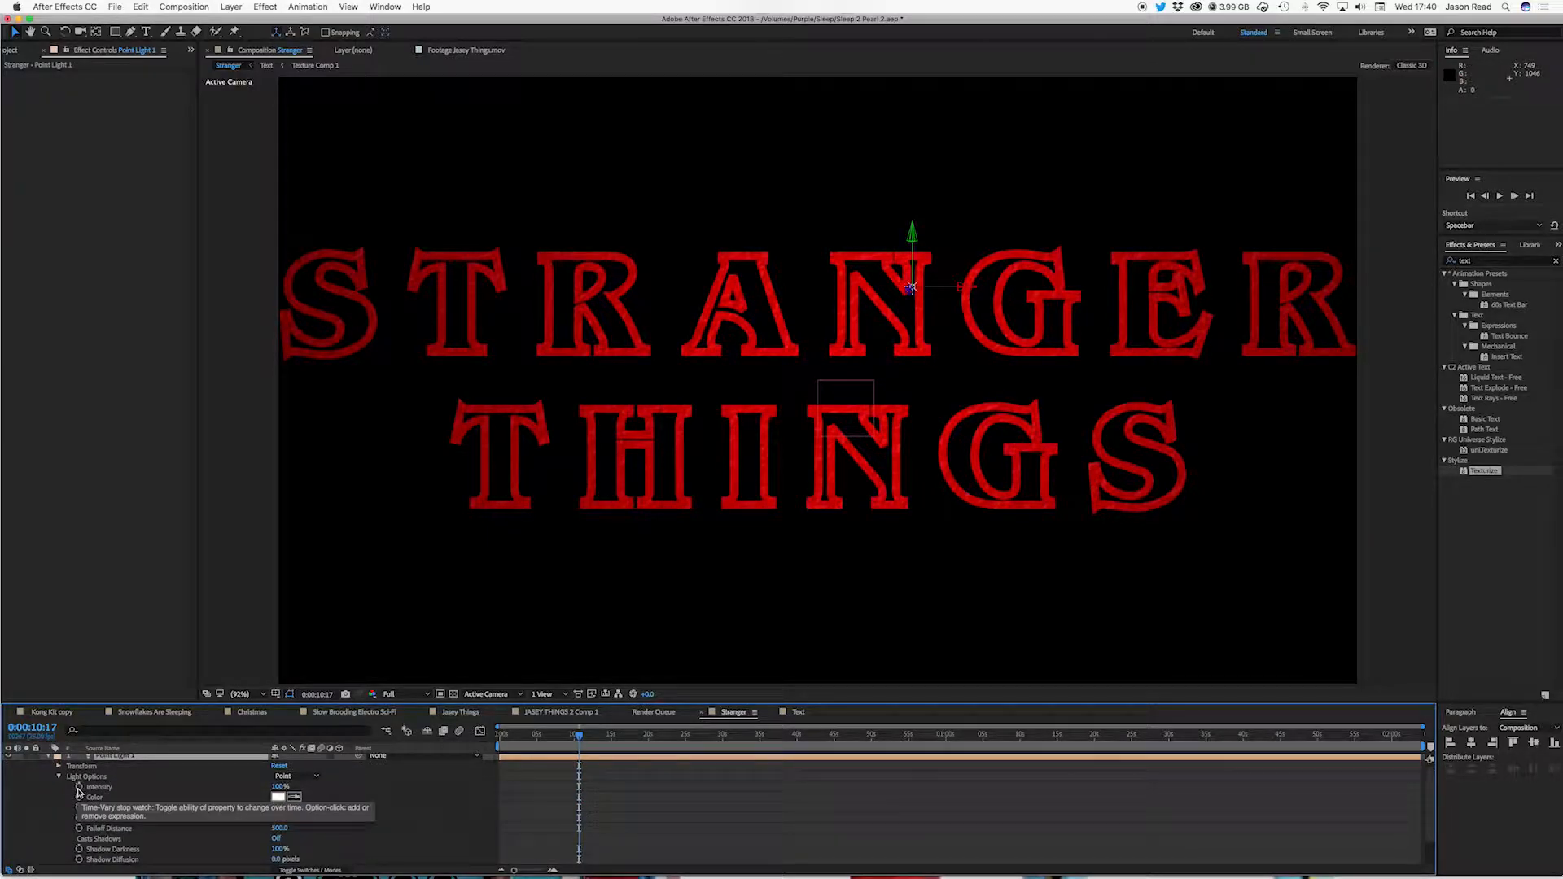
left_click(79, 788, "alt")
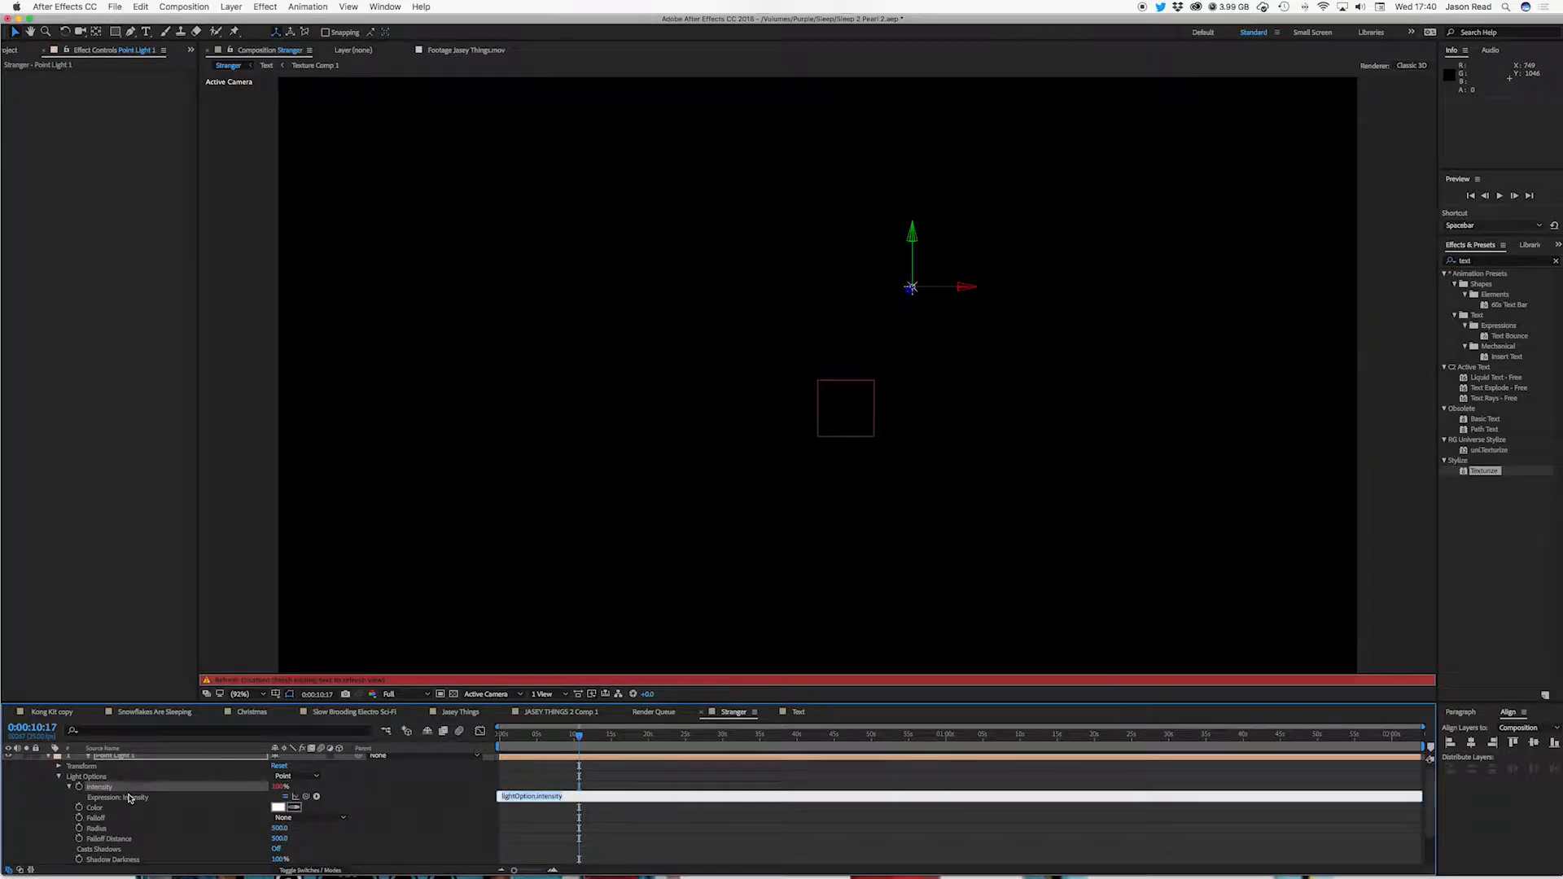
type("wiggle(10,20")
left_click(511, 786)
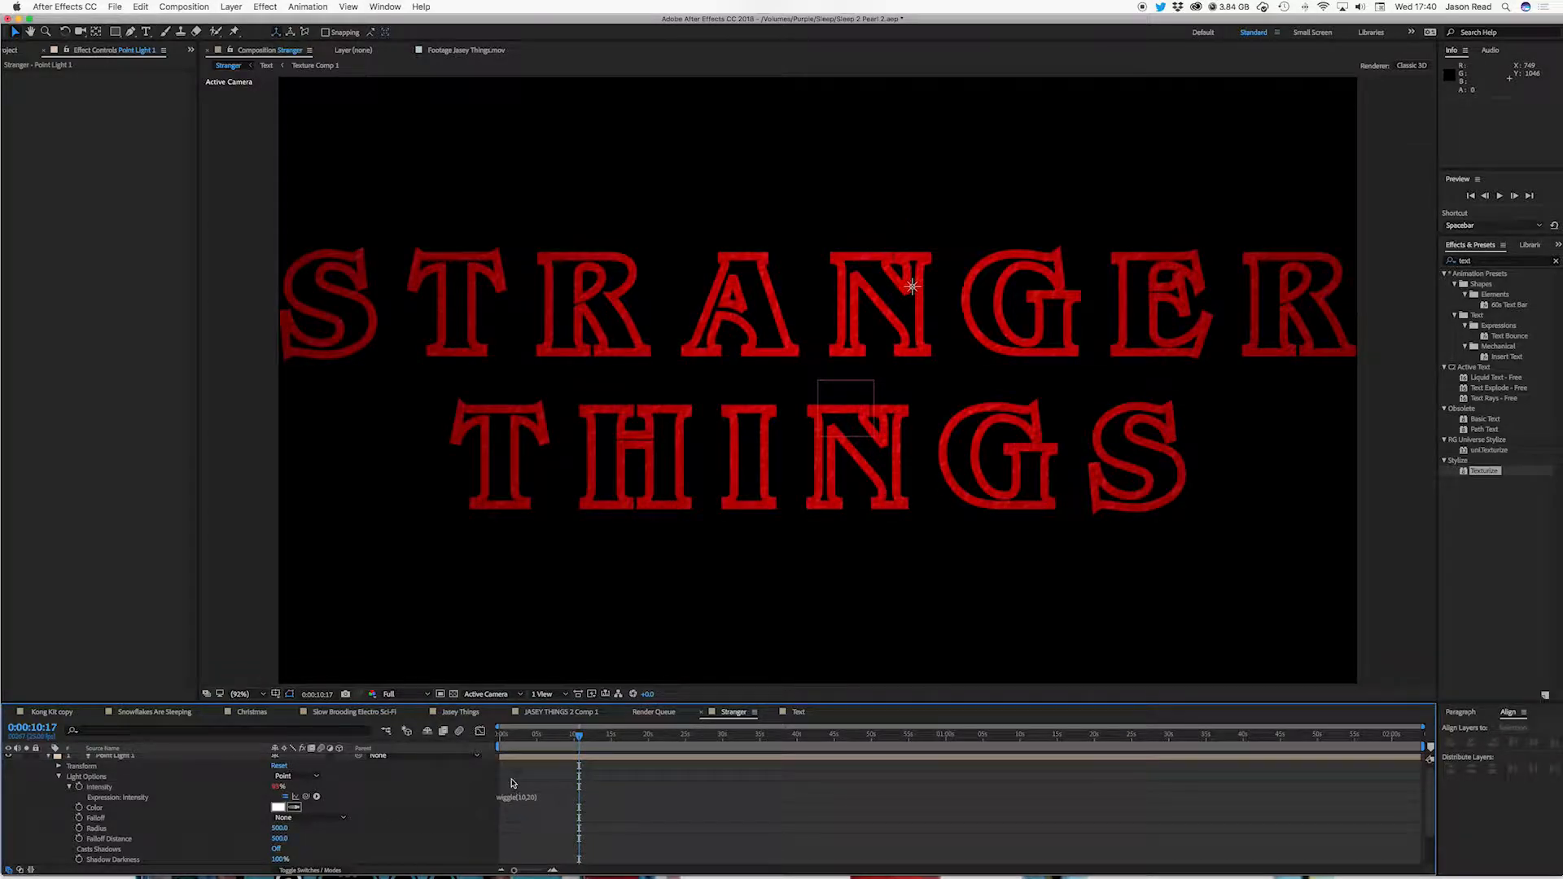
Step: Preview the light flicker early in the timeline, collapse the light's properties and scrub to 0:00:18:24
key("space")
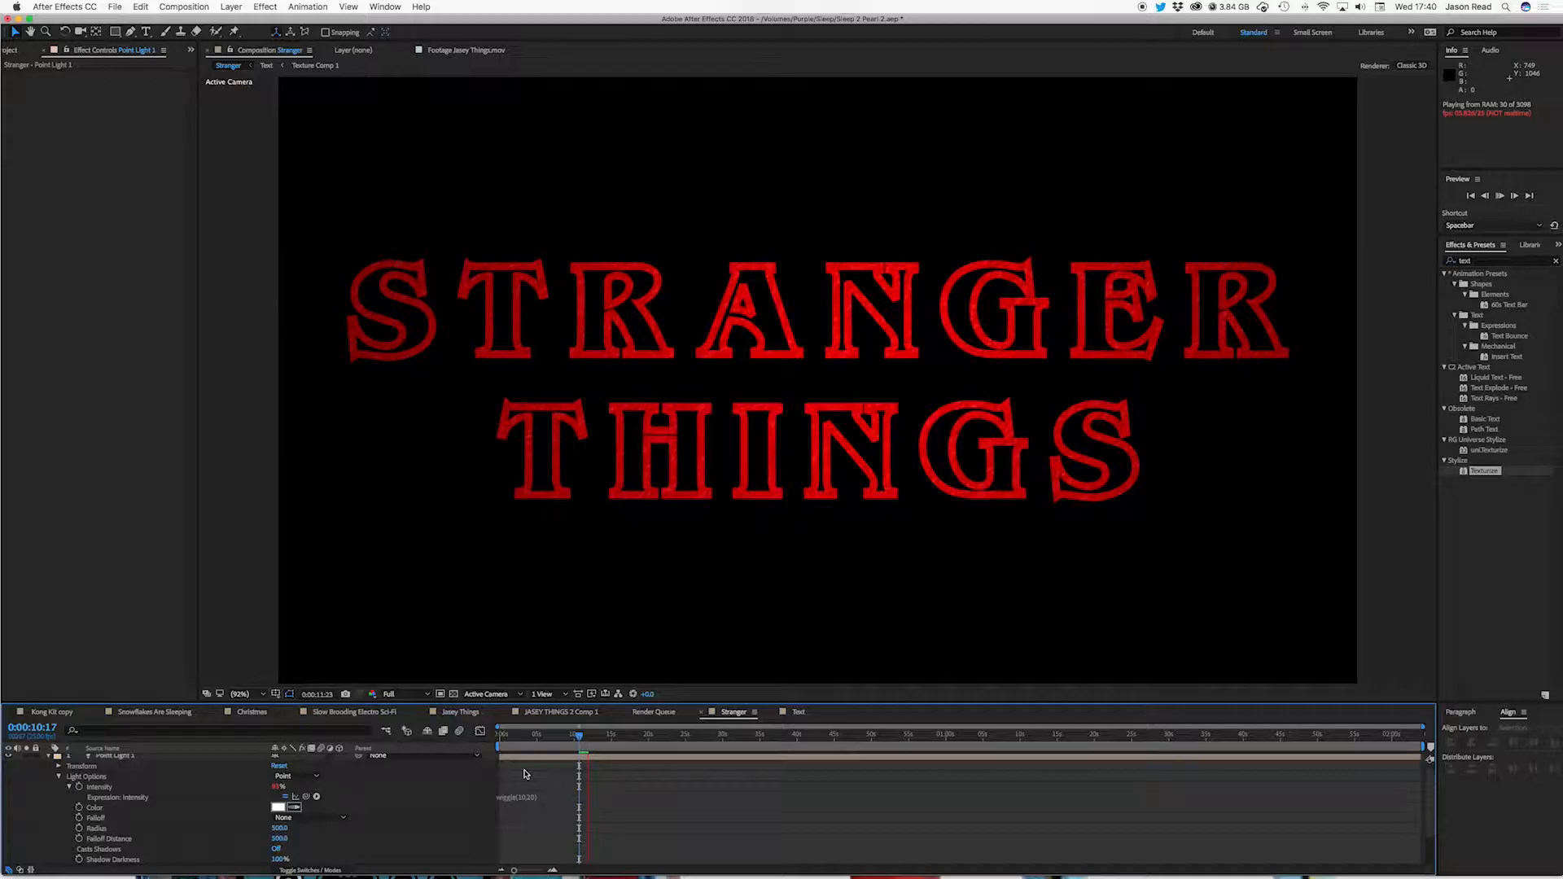
left_click(509, 737)
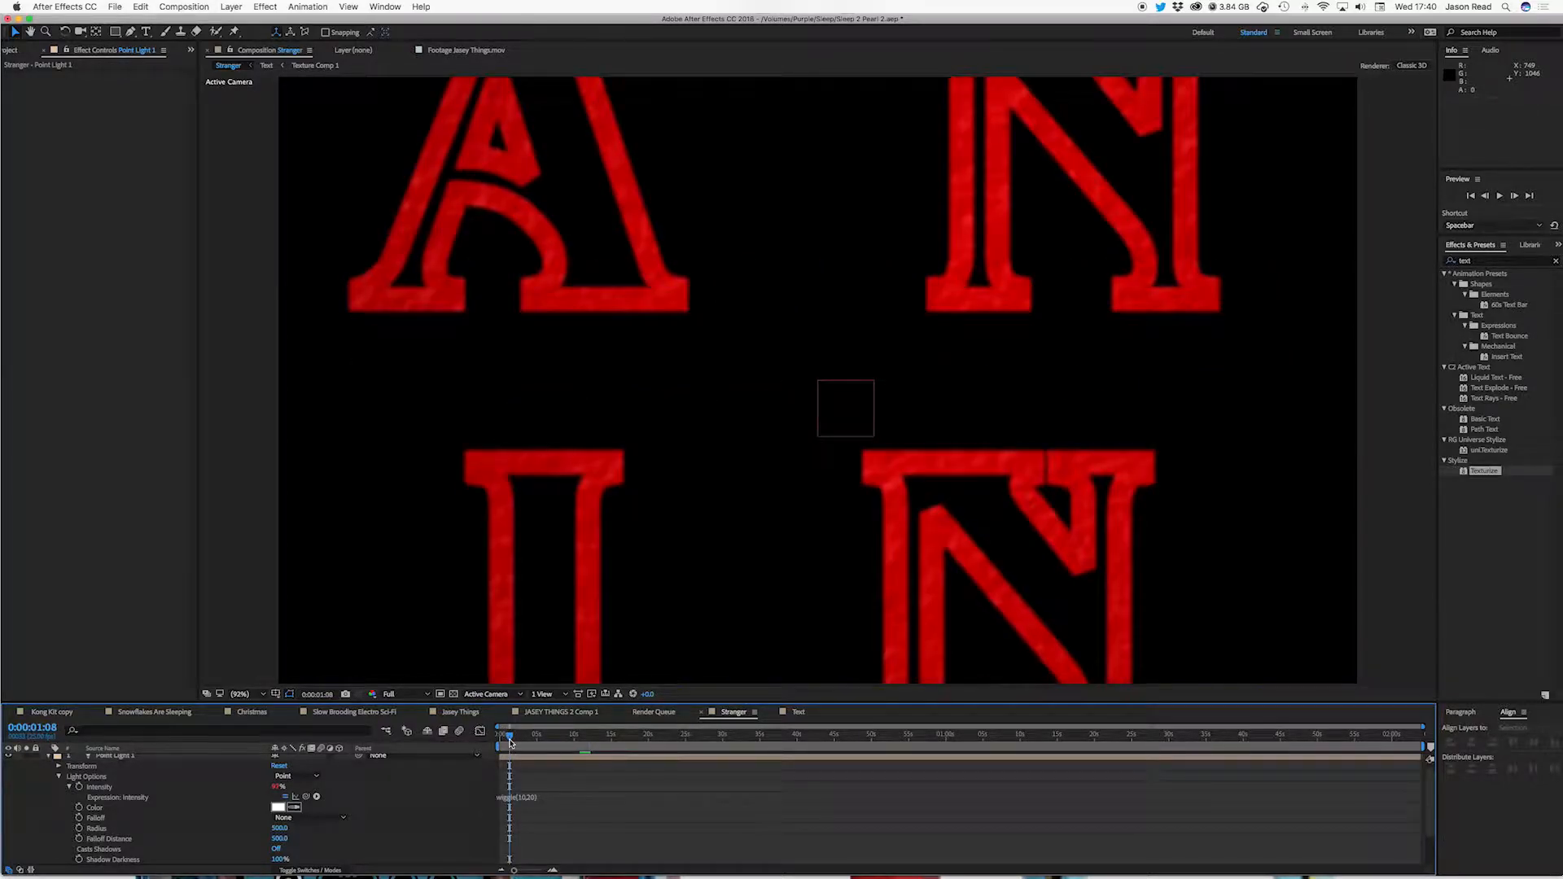
key("space")
key("space")
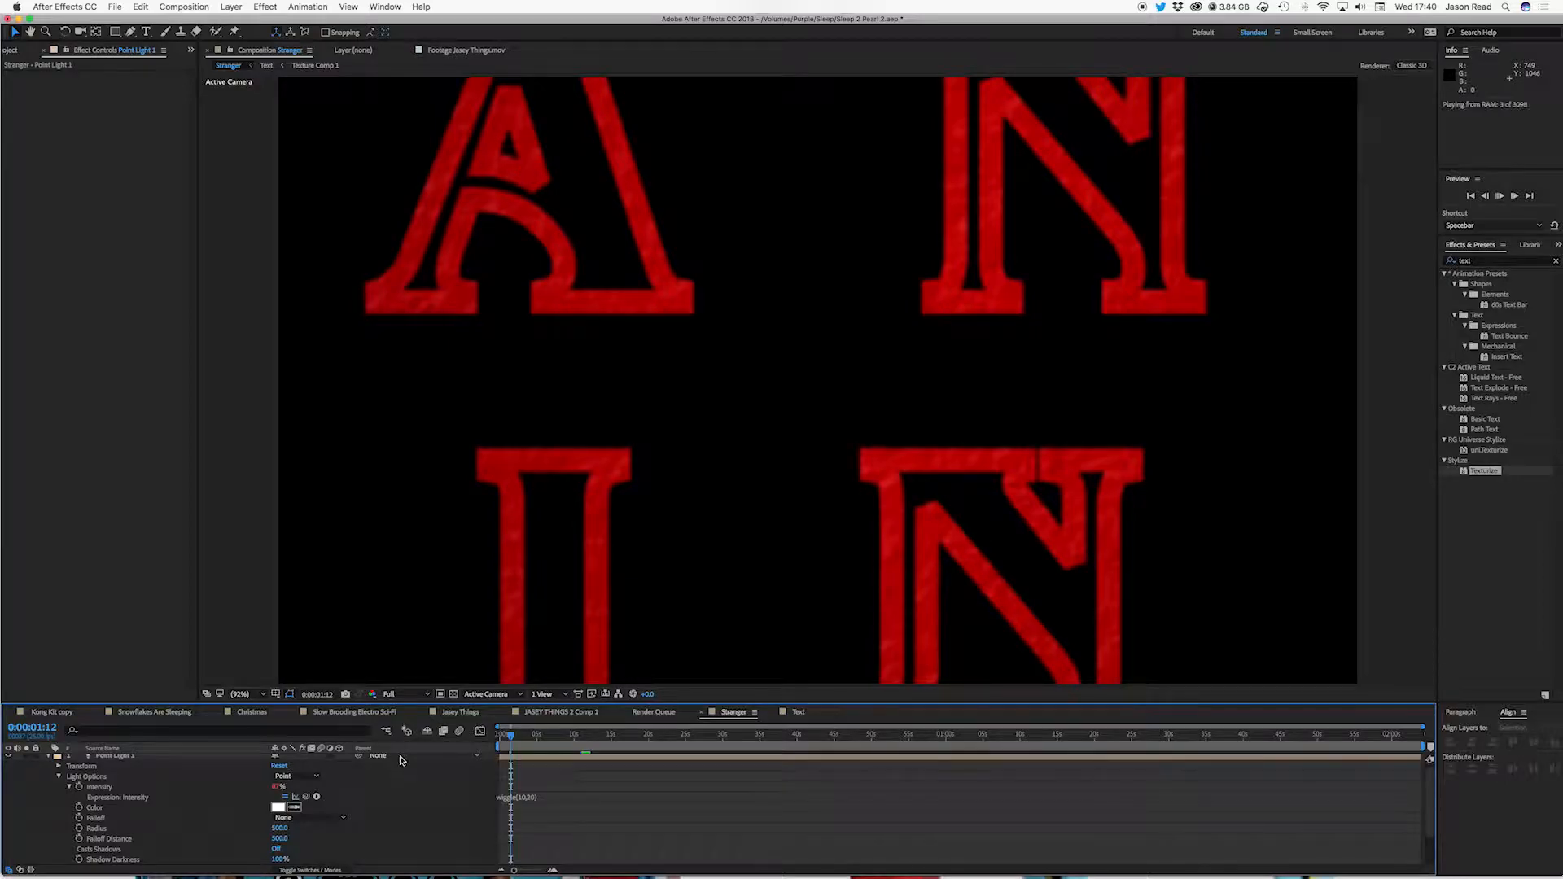
left_click(49, 763)
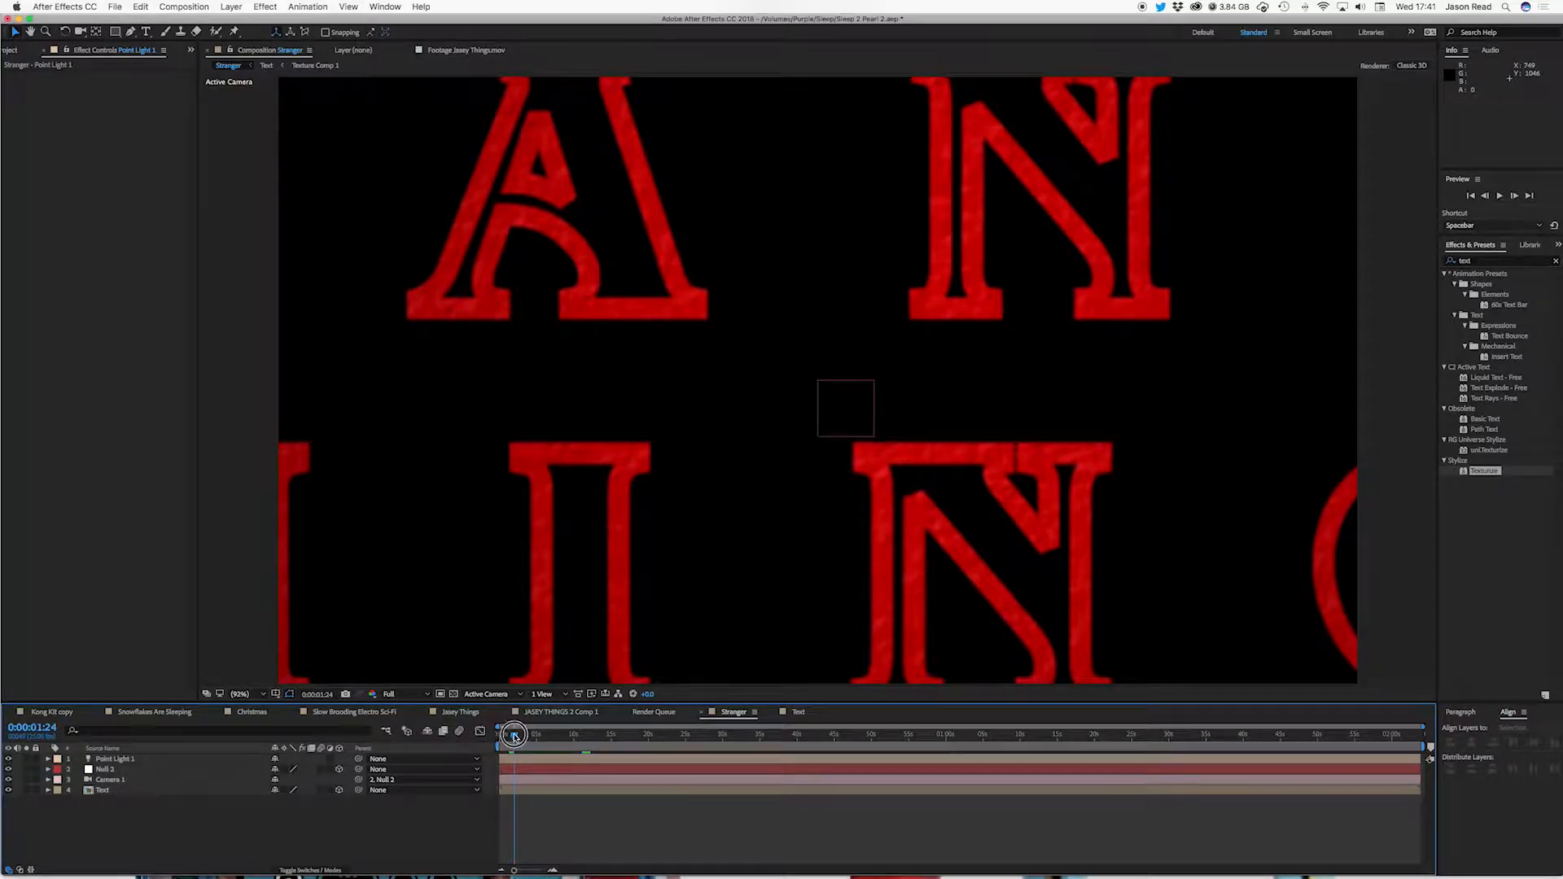
left_click(507, 736)
key("space")
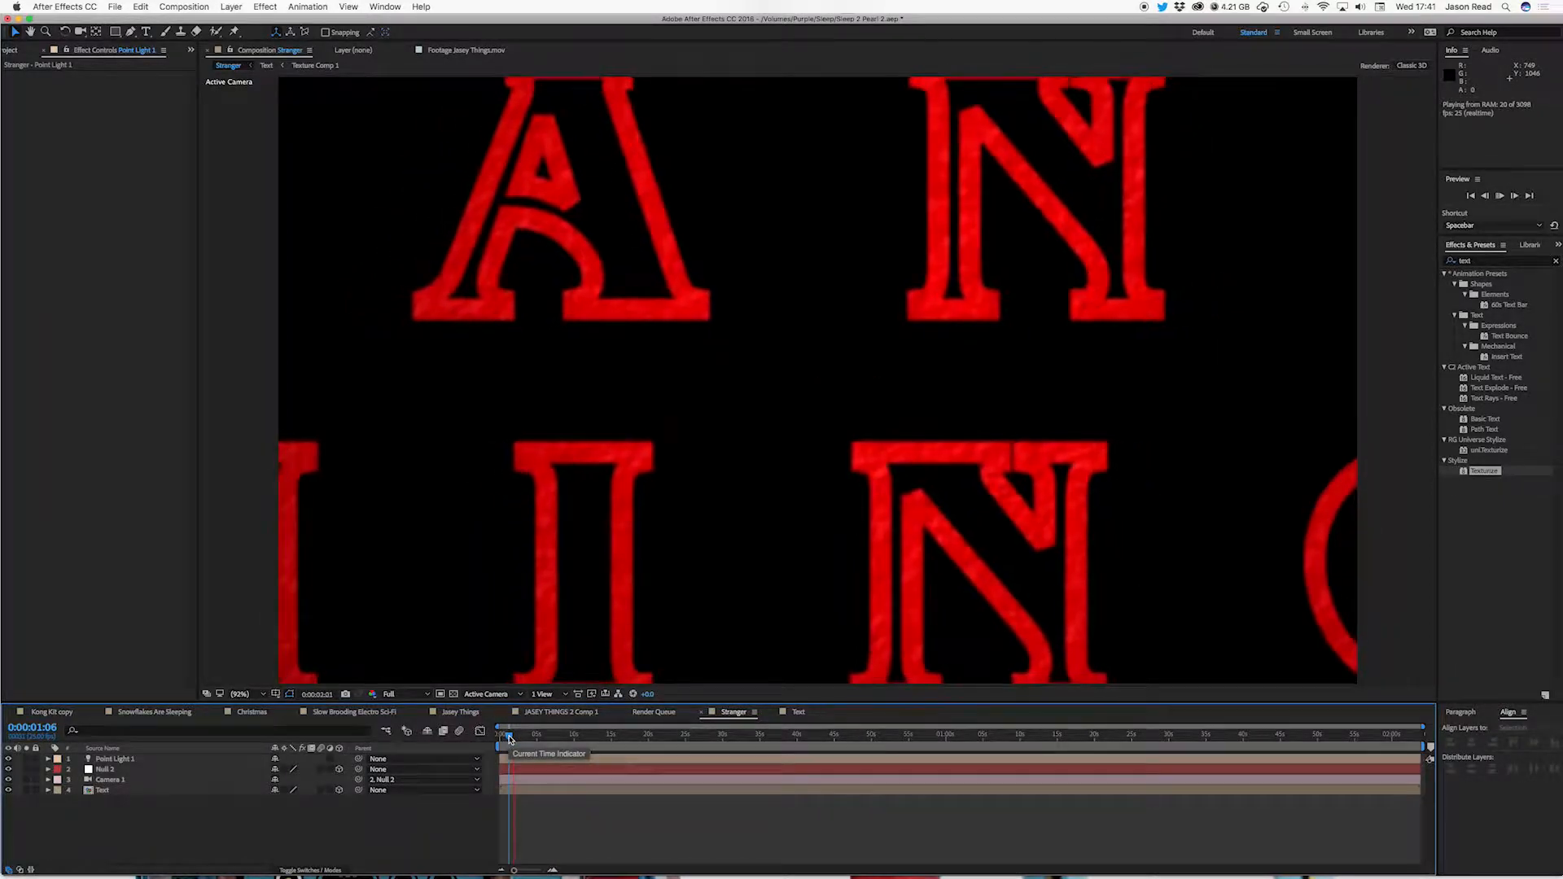
left_click(510, 736)
key("space")
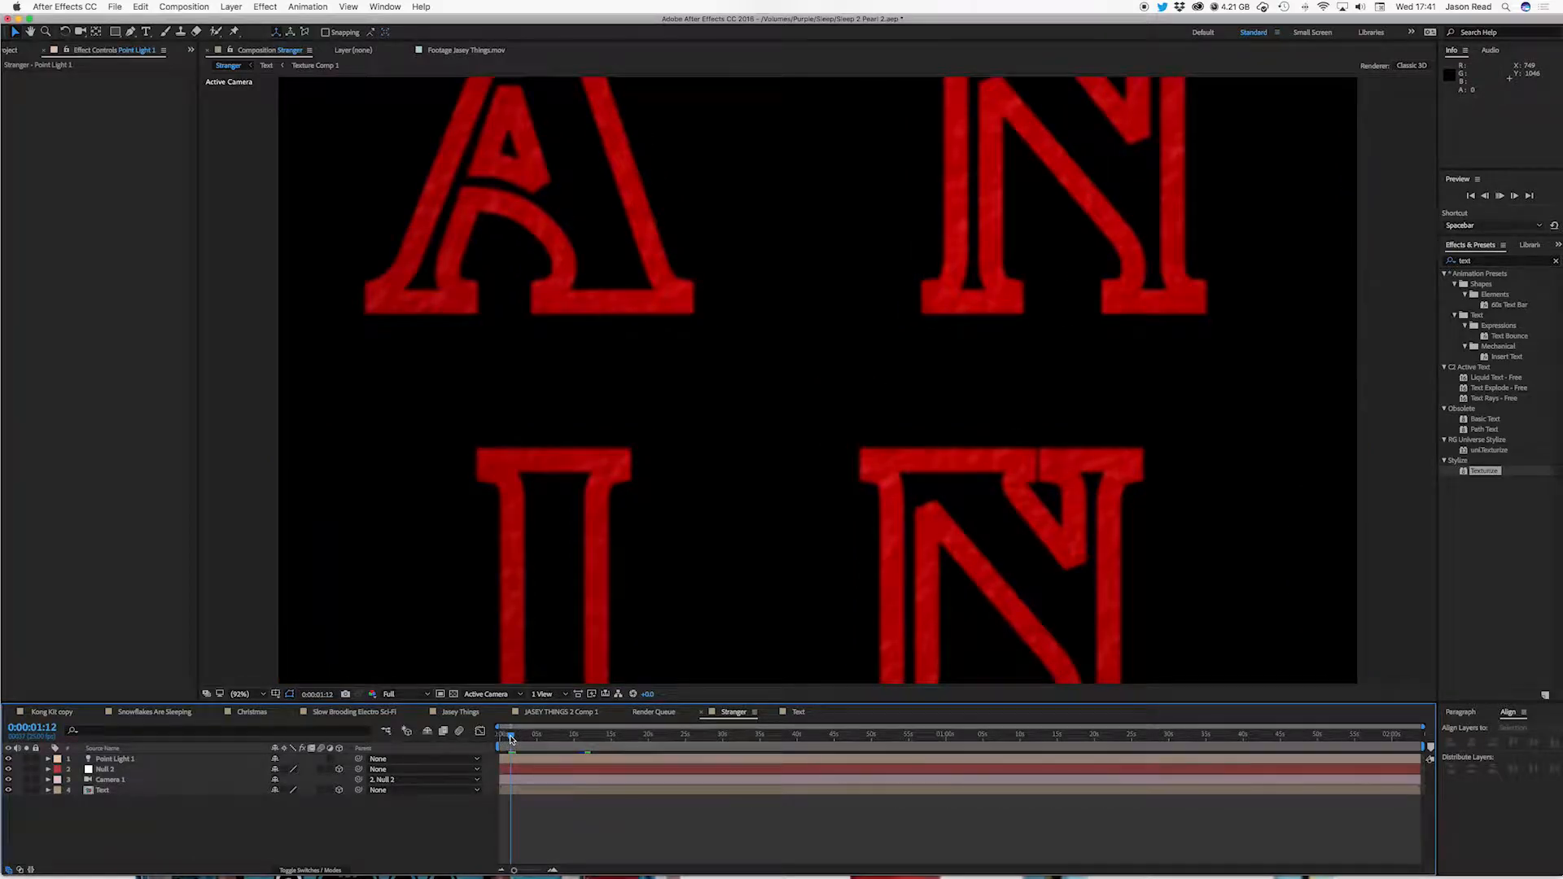
key("space")
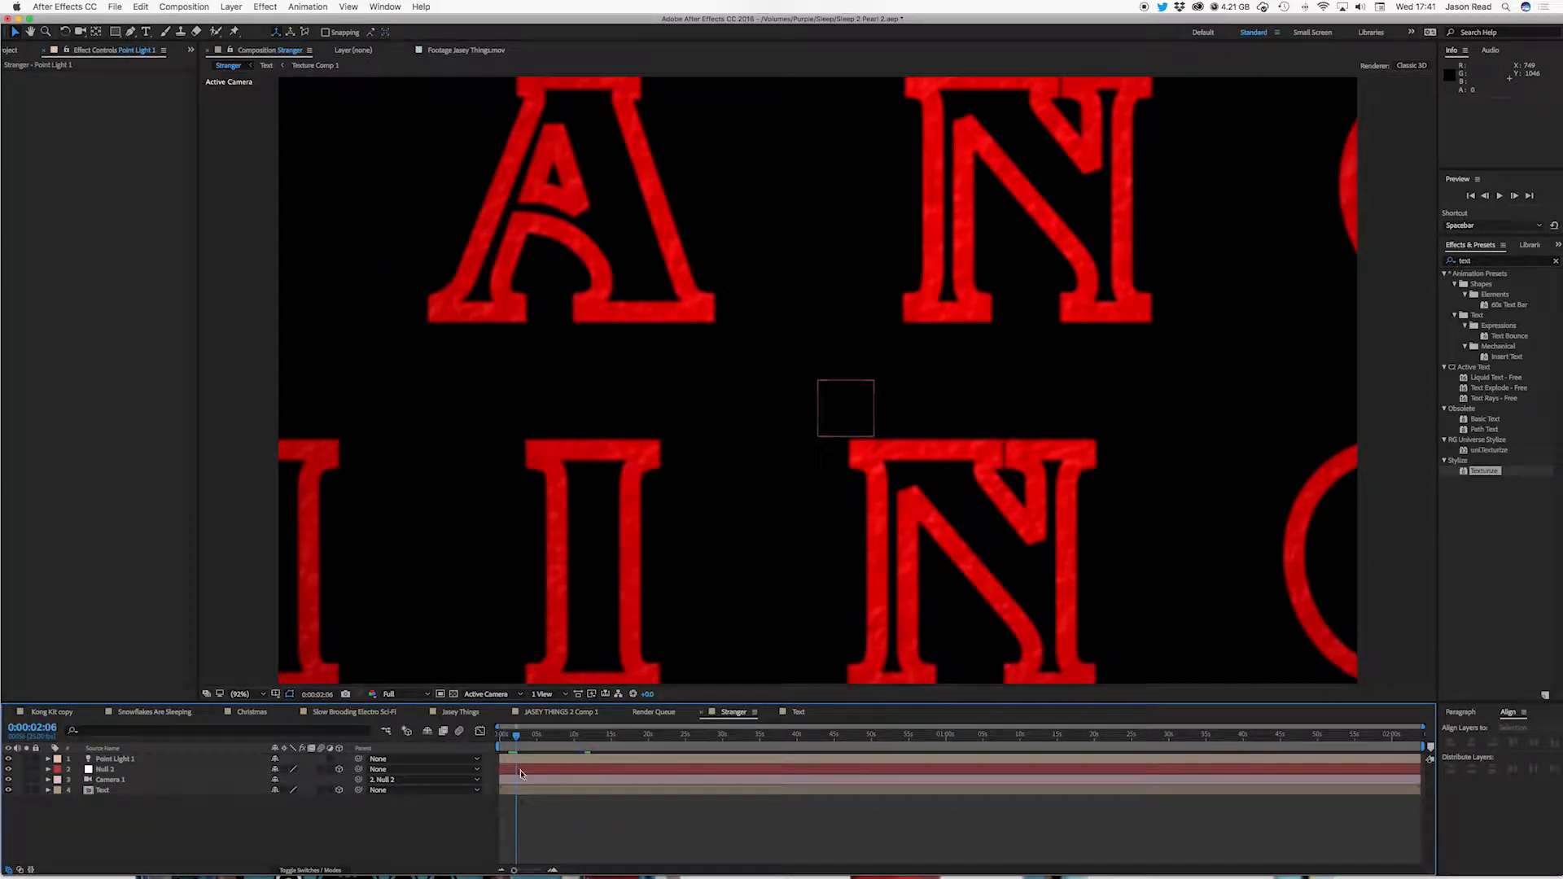
left_click_drag(521, 740, 641, 749)
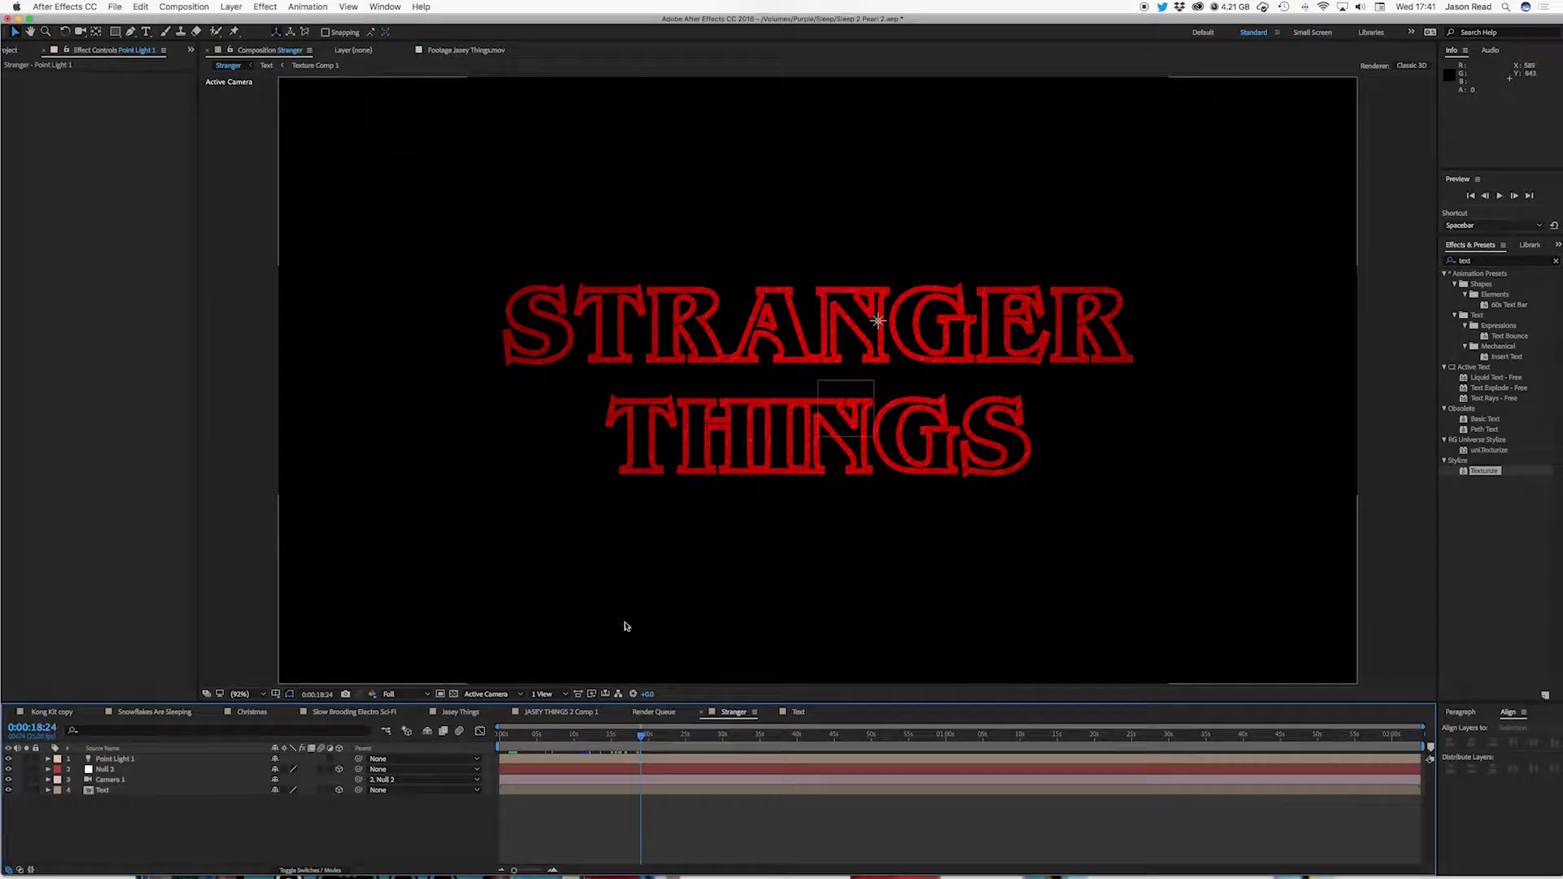
Step: Open the Text composition, select the STRANGER THINGS layer and show its character settings
double_click(829, 790)
left_click(830, 774)
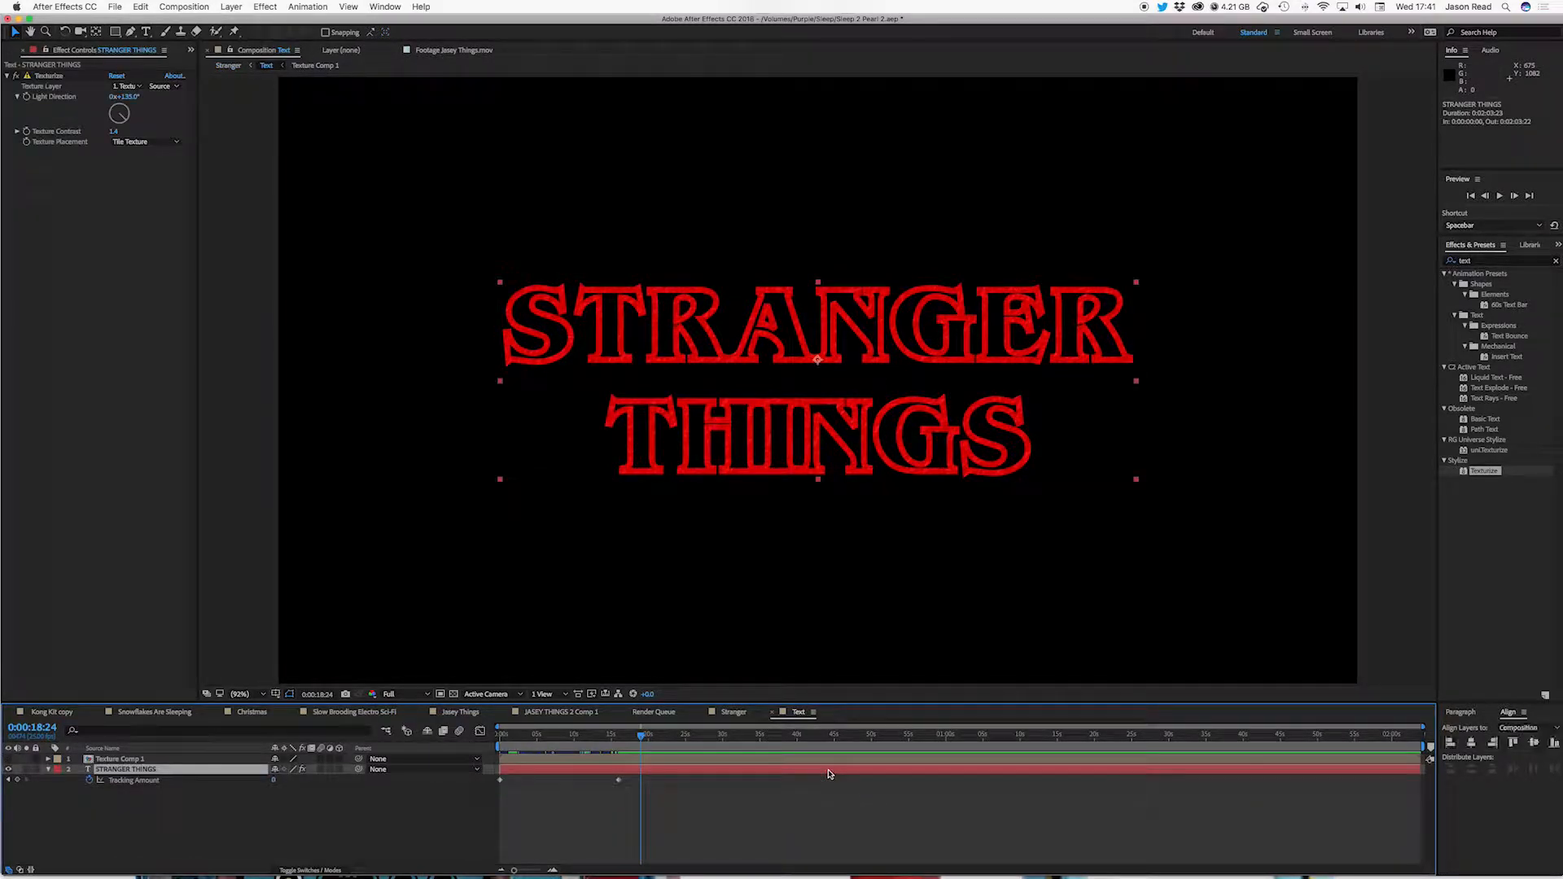
left_click(1558, 245)
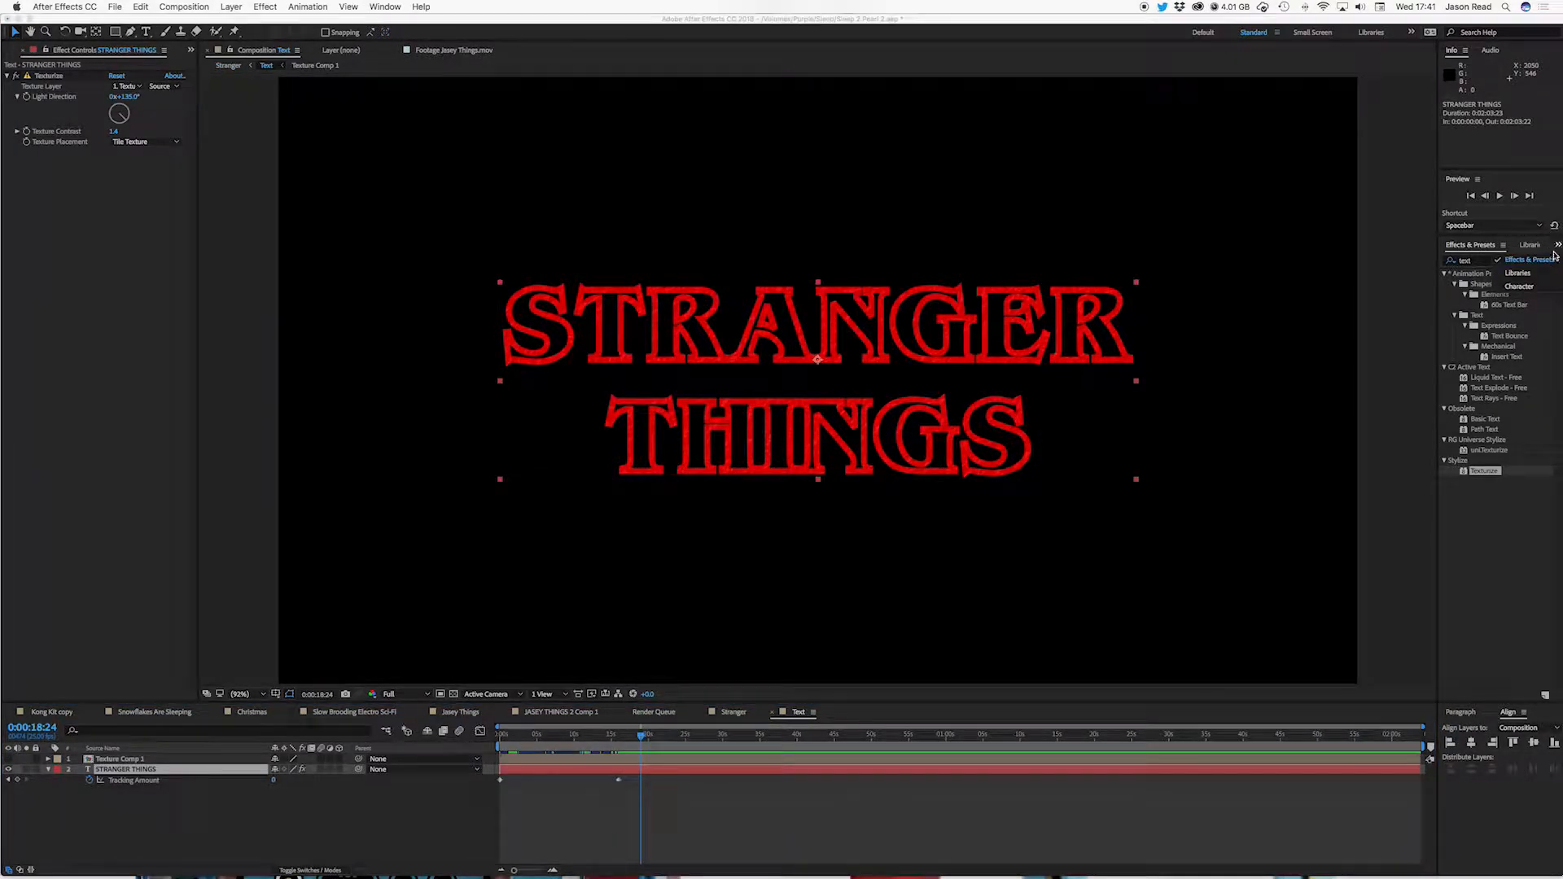
left_click(1519, 287)
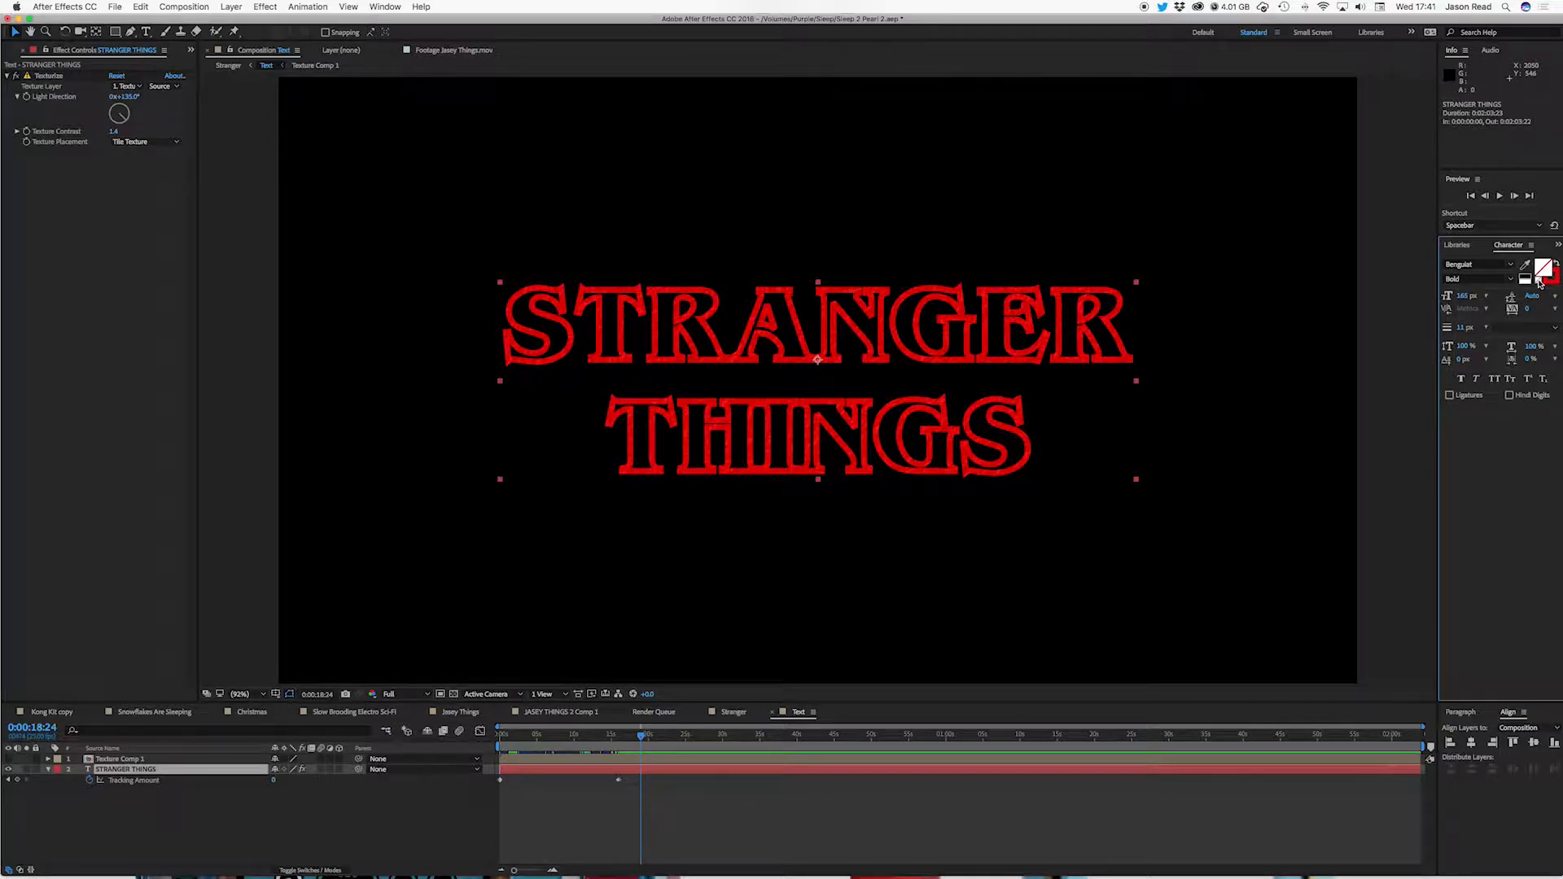
Step: Try a solid red fill on the title text and restore it to no fill
left_click(1547, 277)
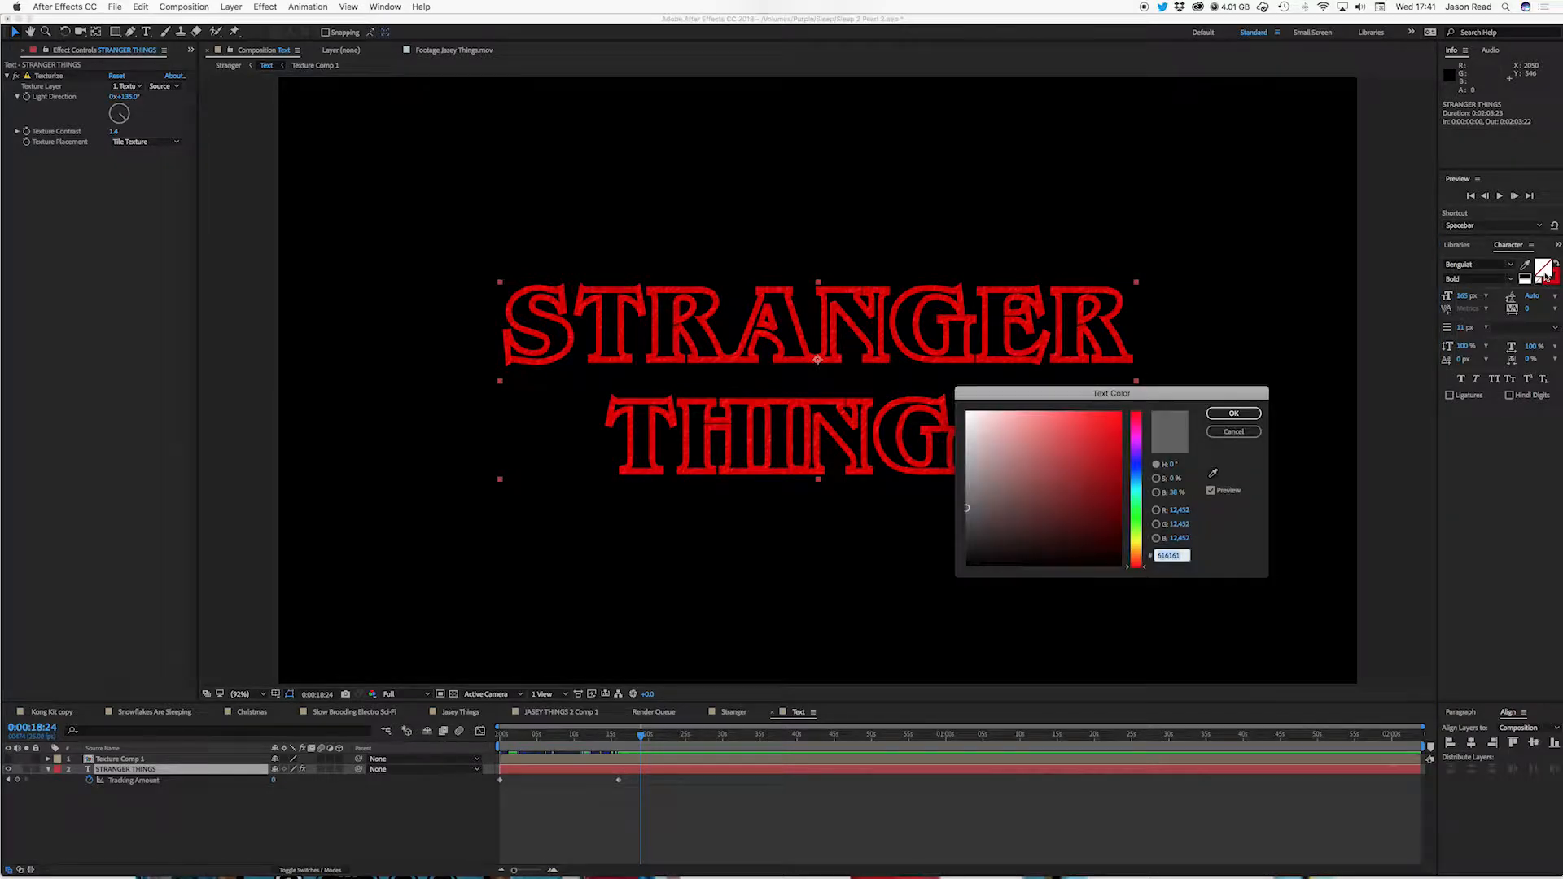
left_click(1119, 423)
left_click(1233, 412)
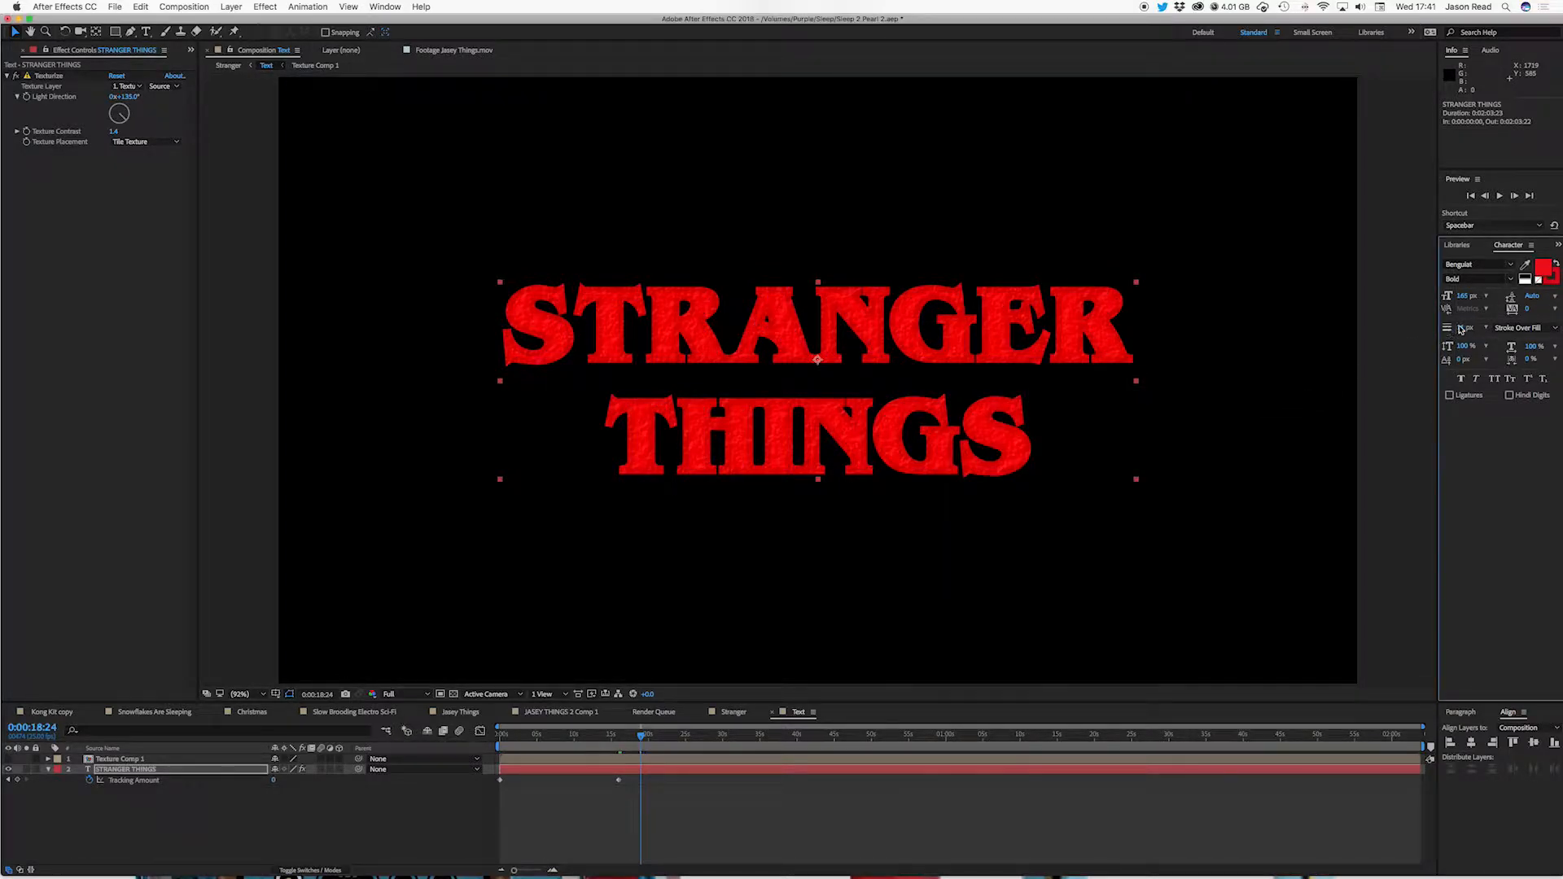
left_click(1540, 280)
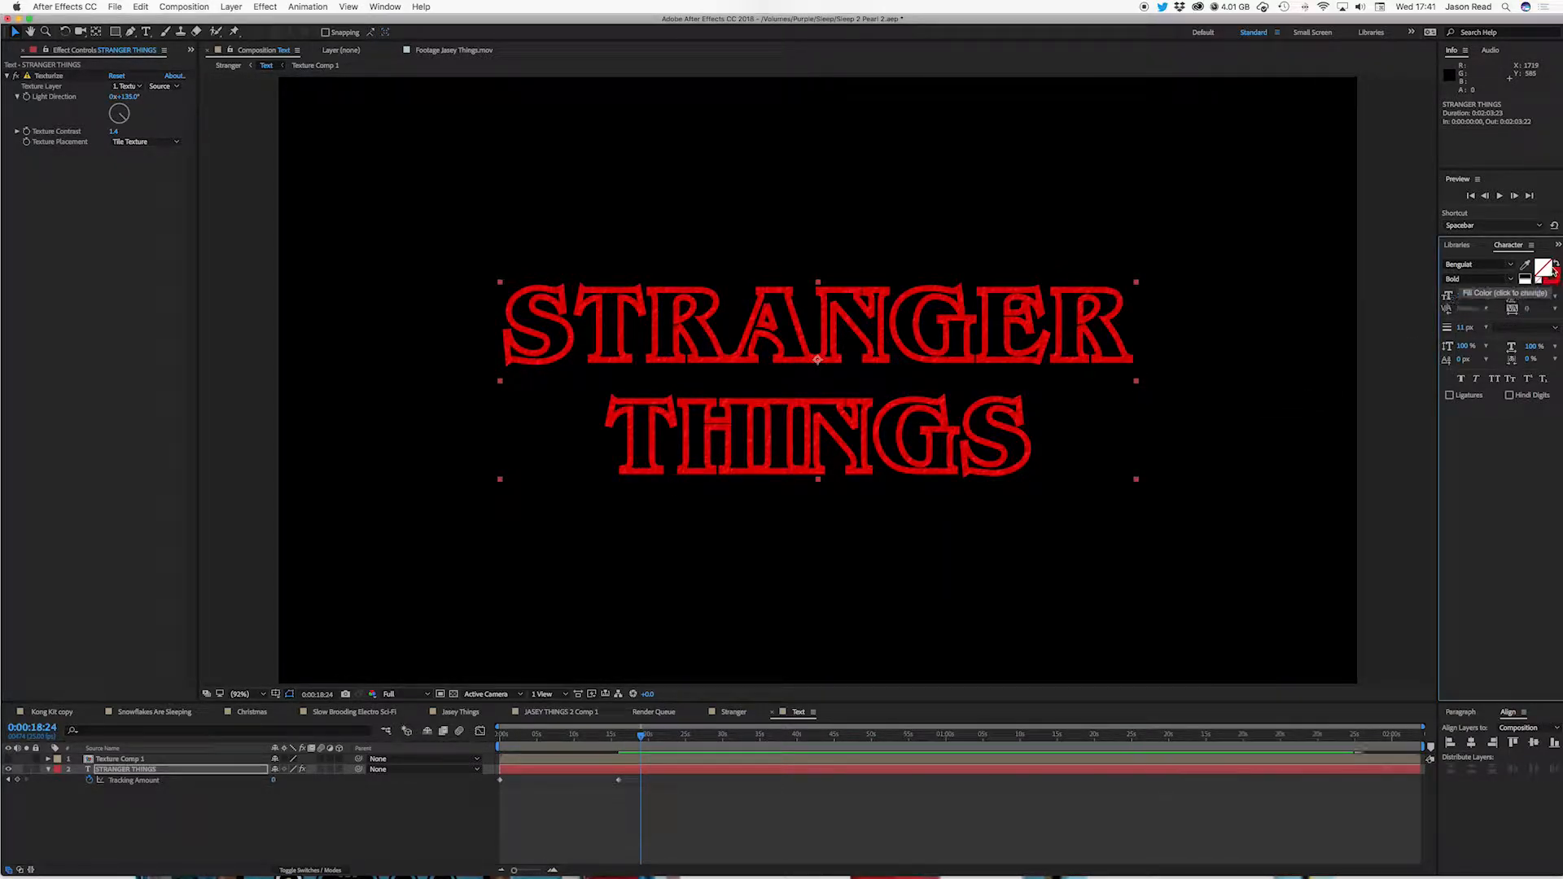
left_click(1556, 282)
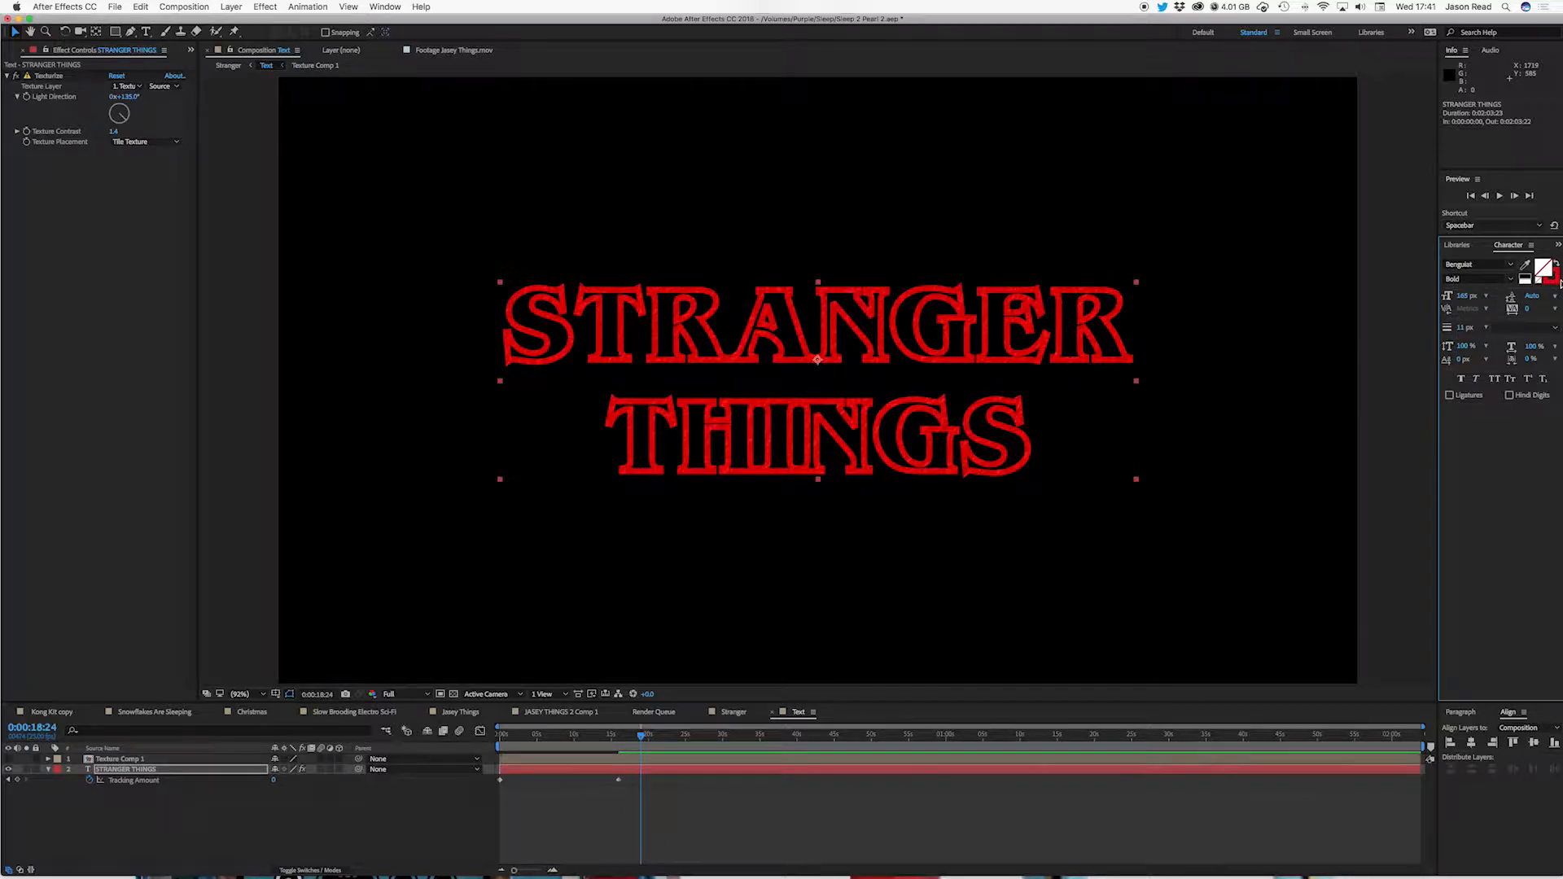
Step: Set the title's stroke width to 9 px and return to the Stranger composition at 0:00:18:20
left_click(632, 738)
left_click_drag(621, 741, 665, 742)
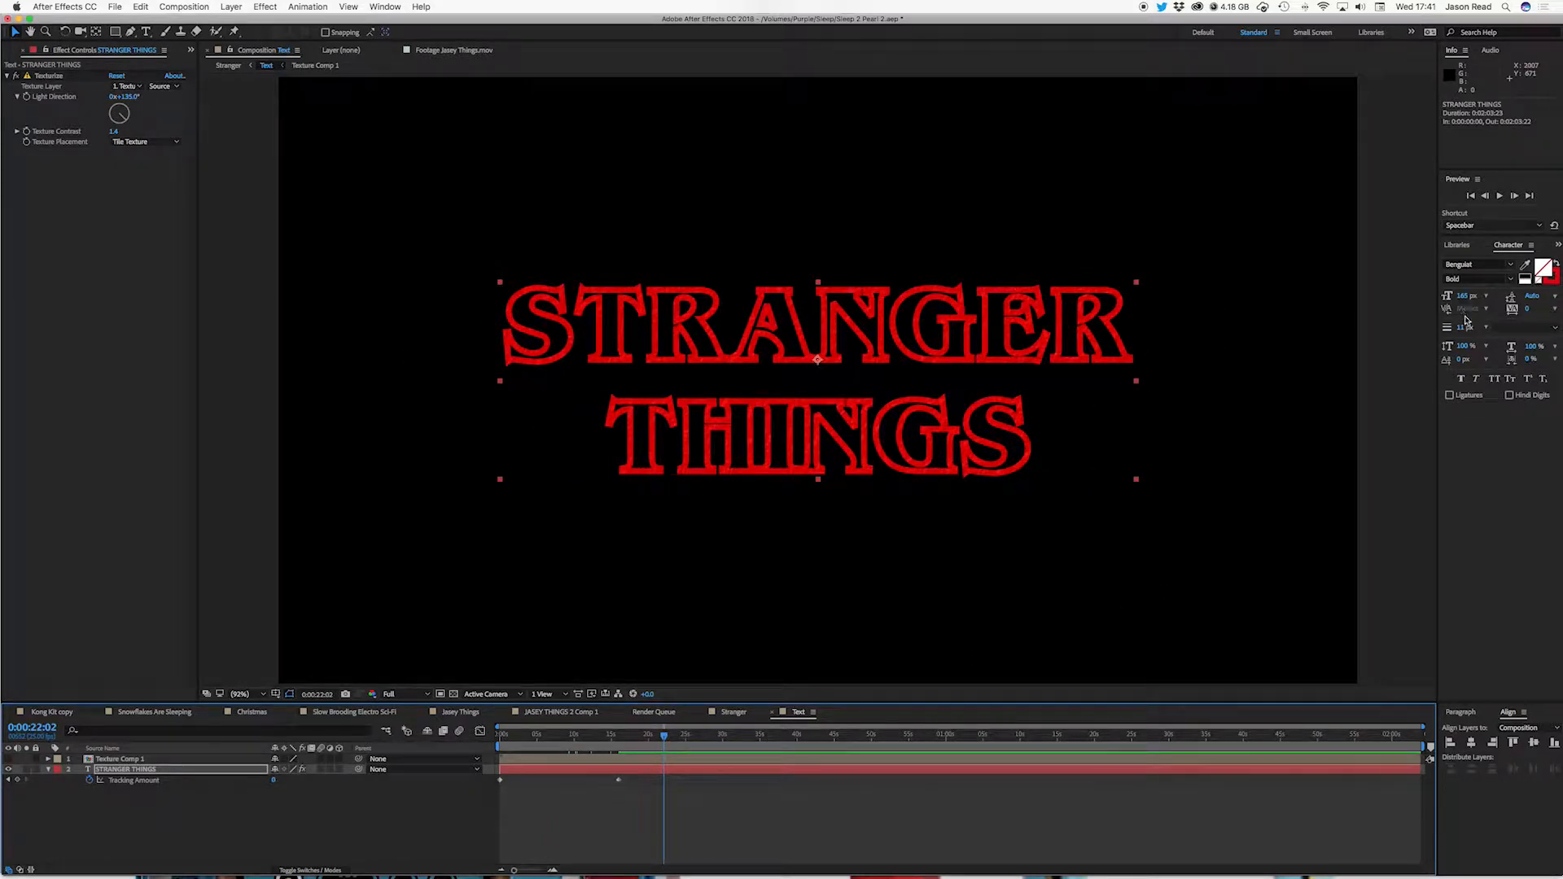
left_click_drag(1464, 331, 1459, 337)
left_click(1117, 794)
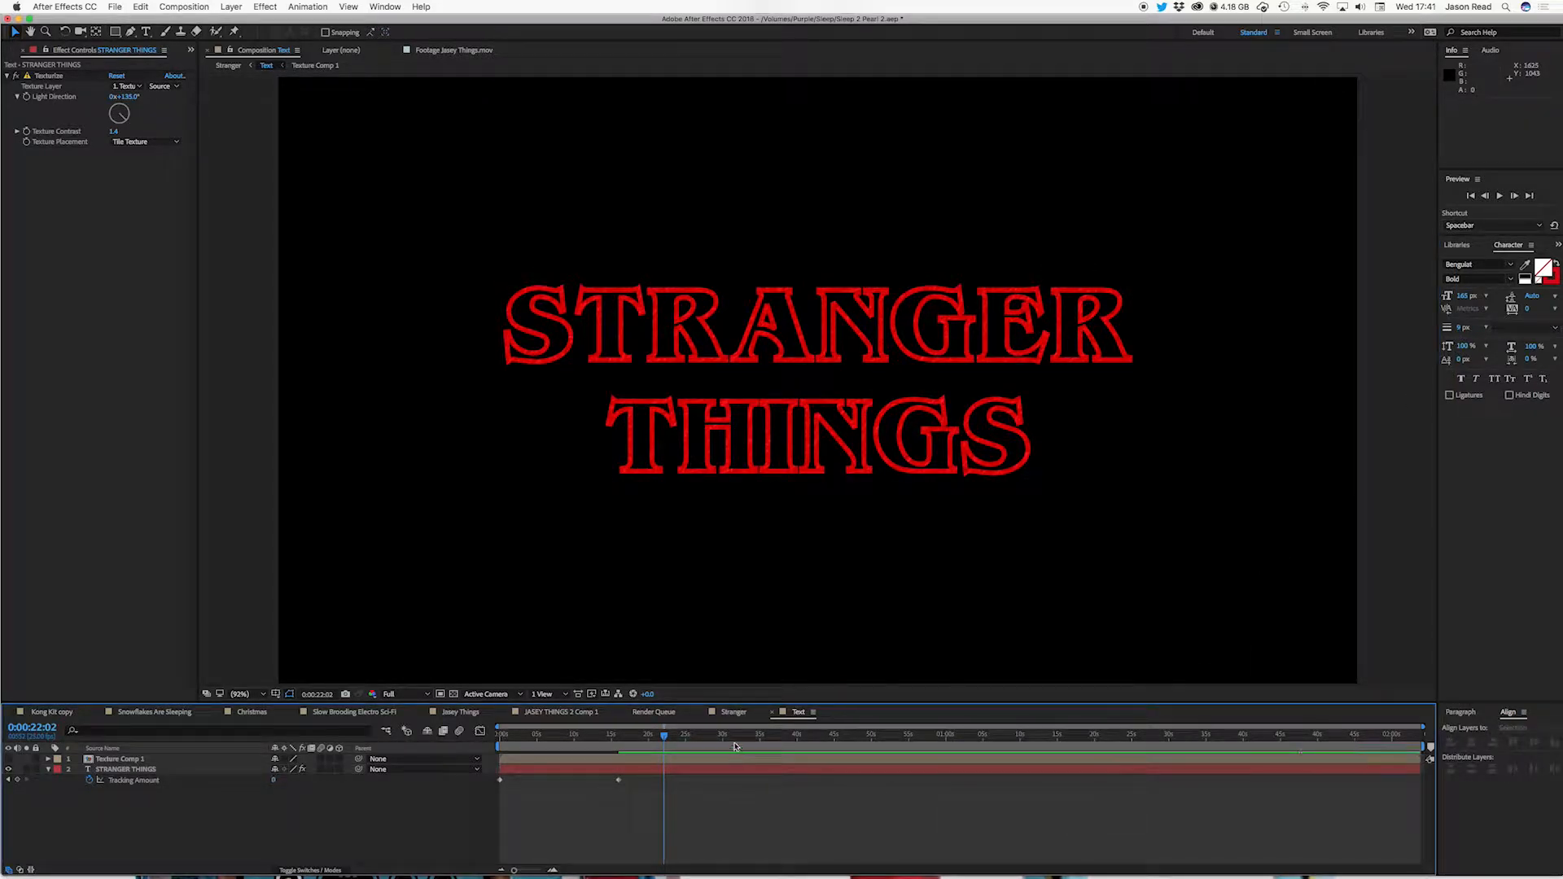
left_click(734, 712)
left_click_drag(647, 736, 640, 737)
left_click(719, 822)
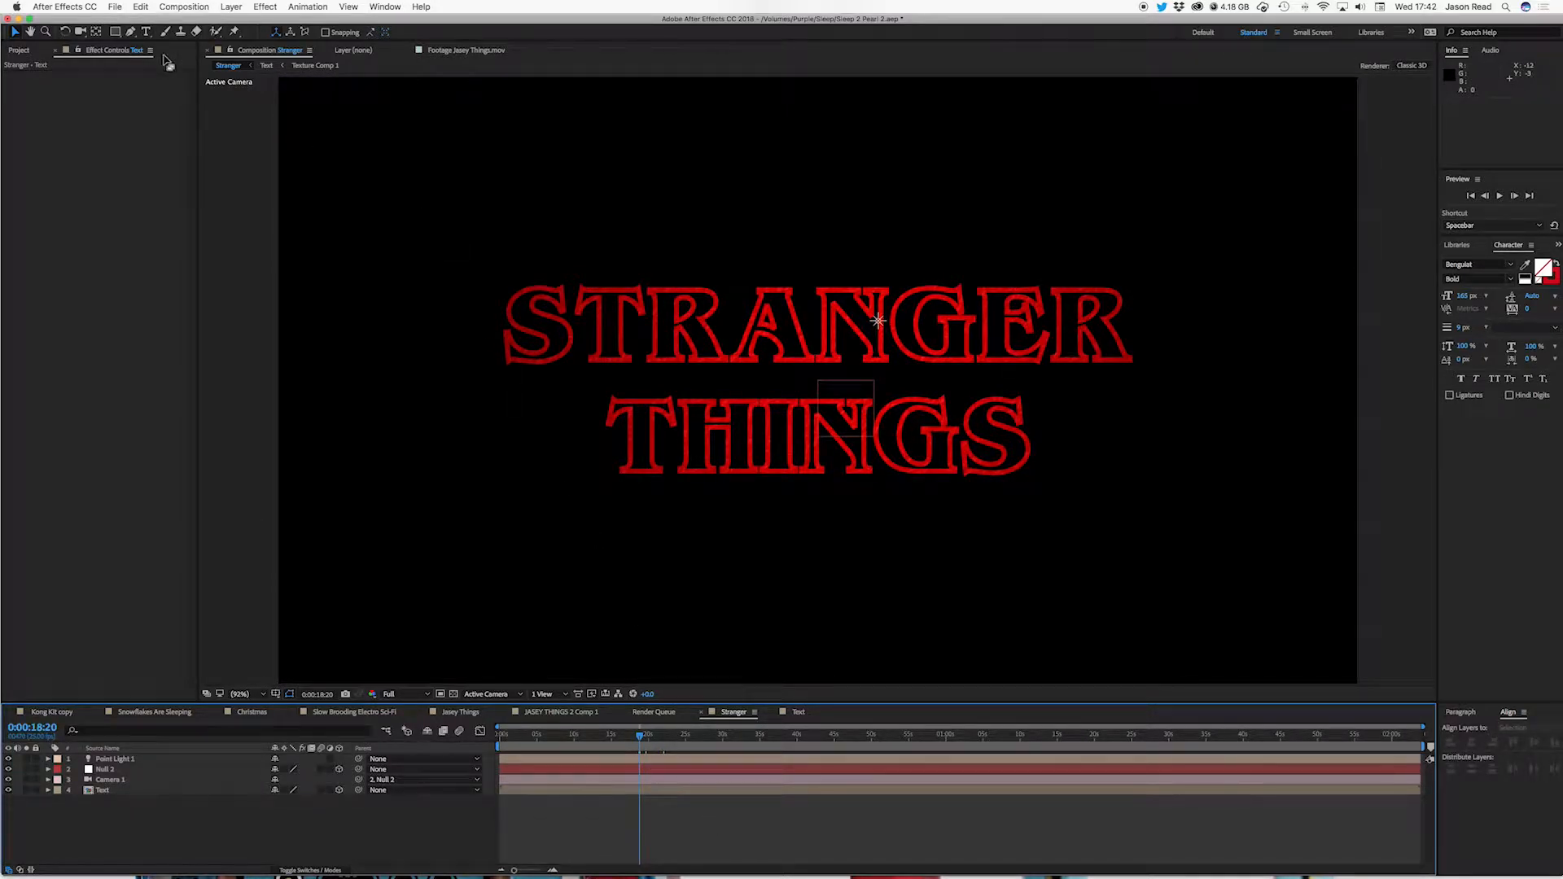
Step: Draw a straight horizontal red line with the Pen tool just above STRANGER, spanning about the word's width
left_click(131, 32)
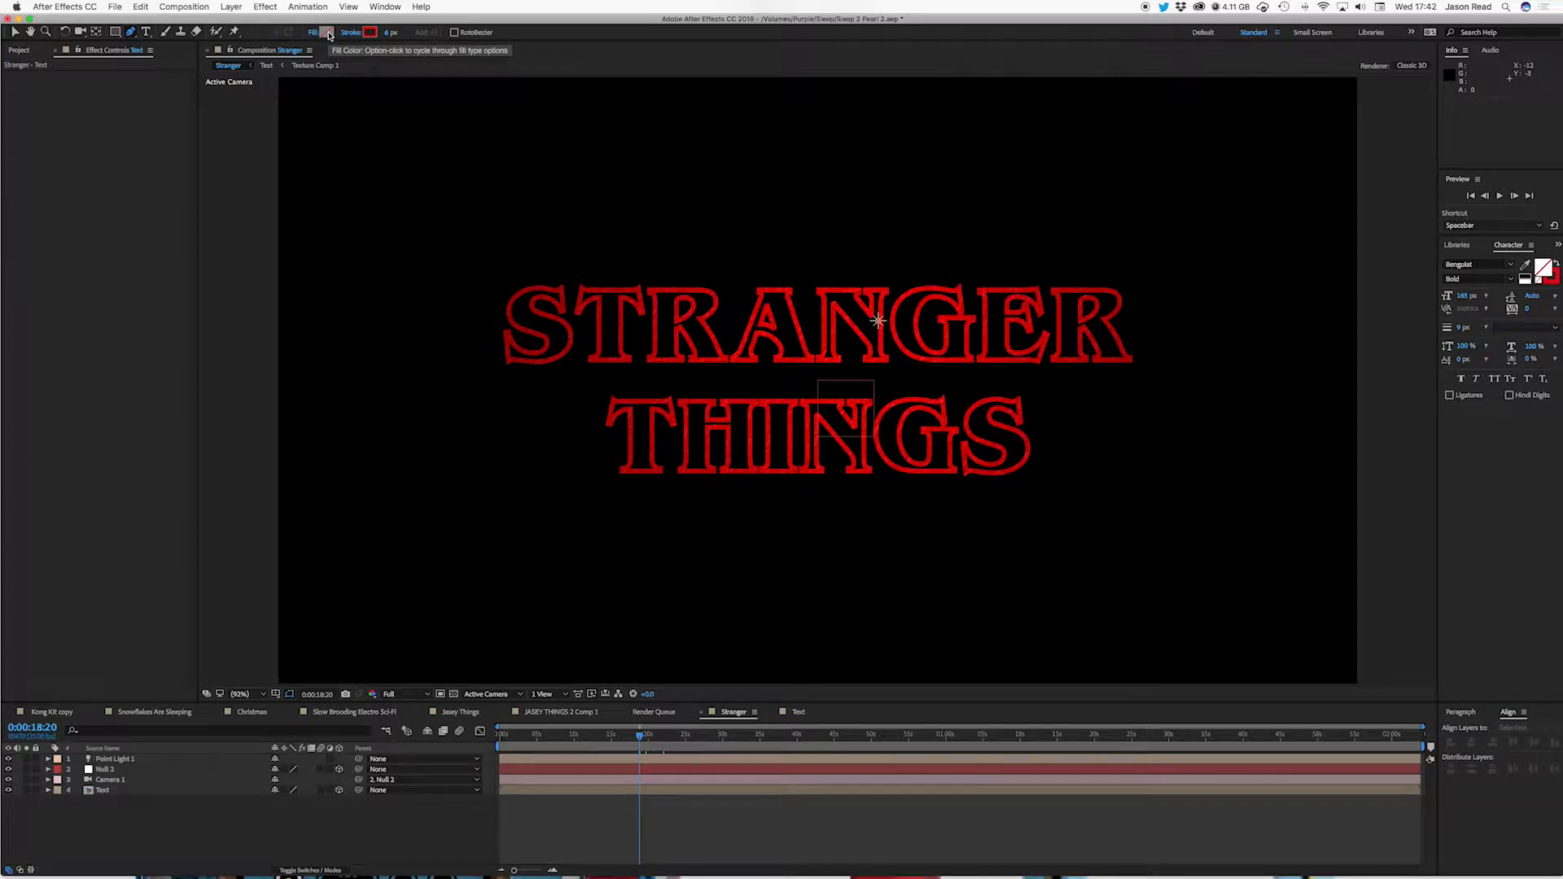
left_click(326, 32, "alt")
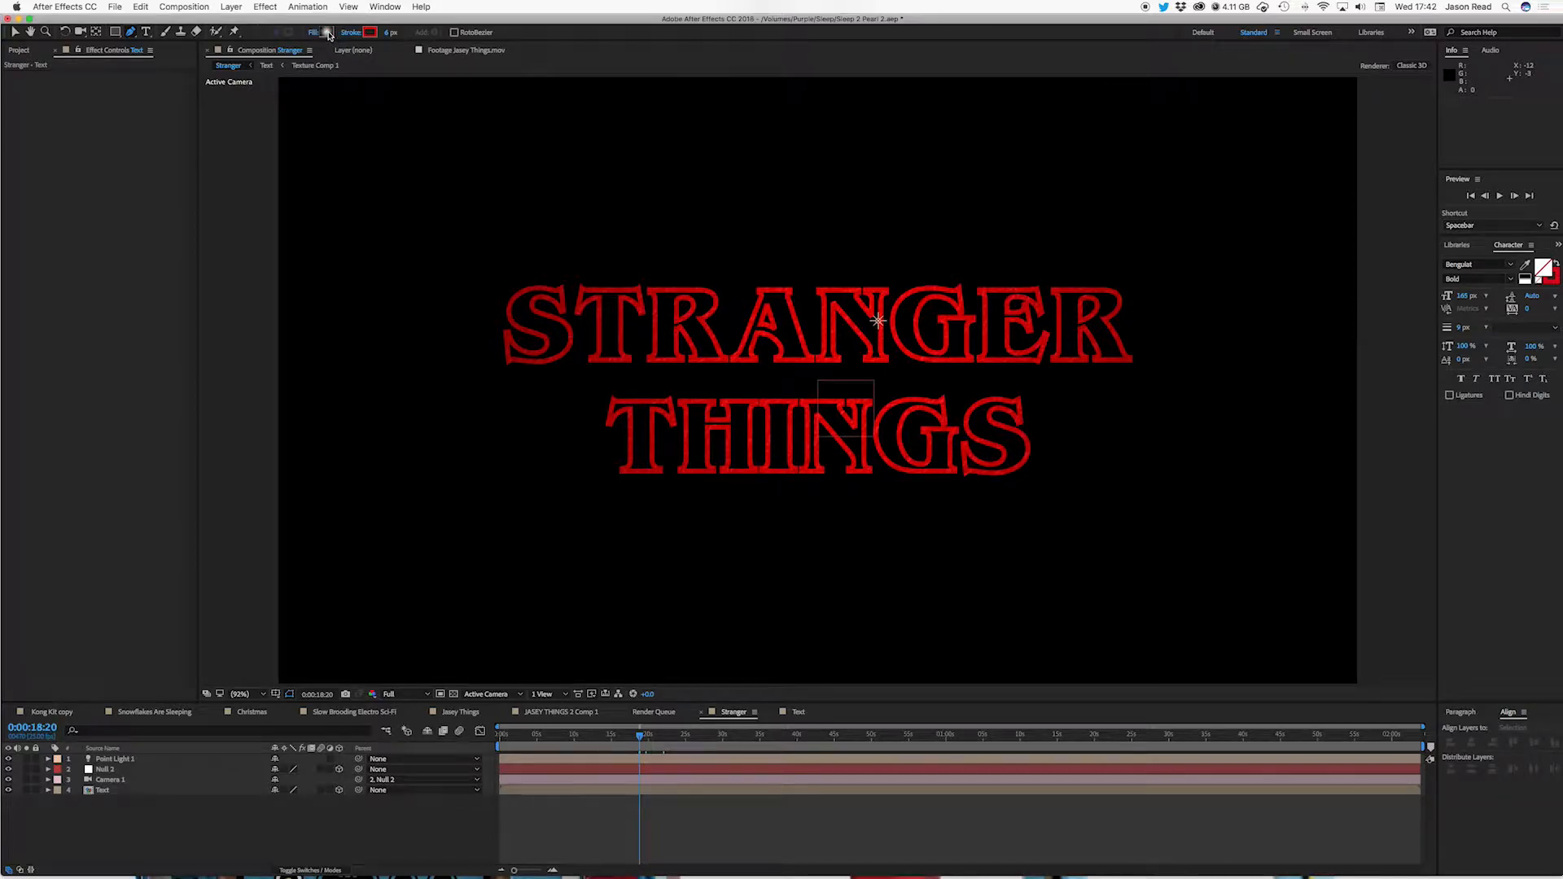
left_click(328, 33, "alt")
left_click(506, 262)
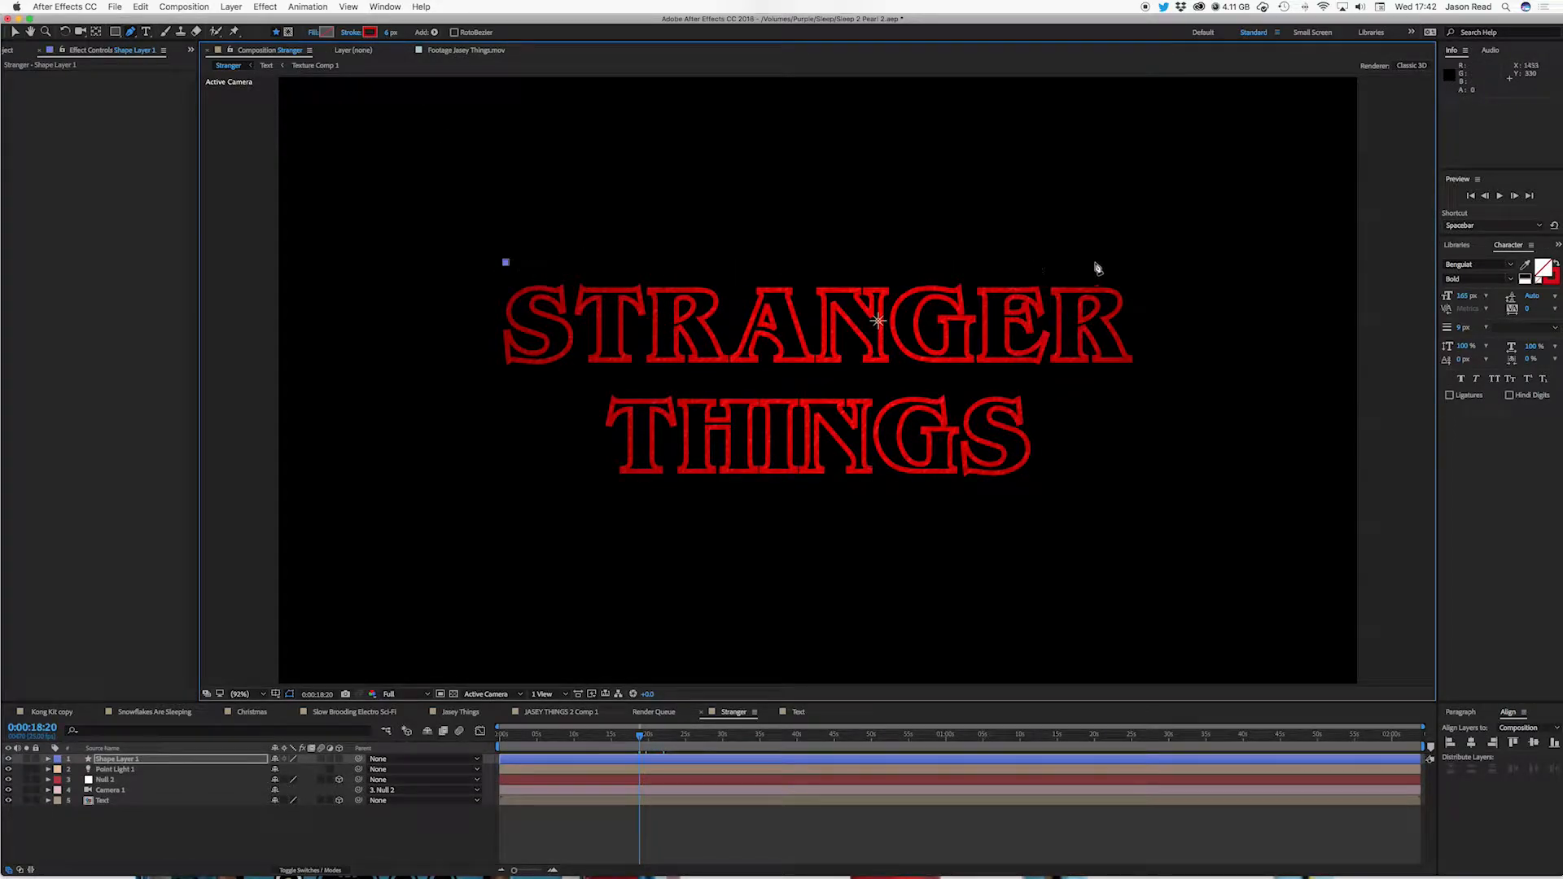
left_click(1122, 263)
left_click_drag(1122, 268, 1127, 266)
left_click(1086, 830)
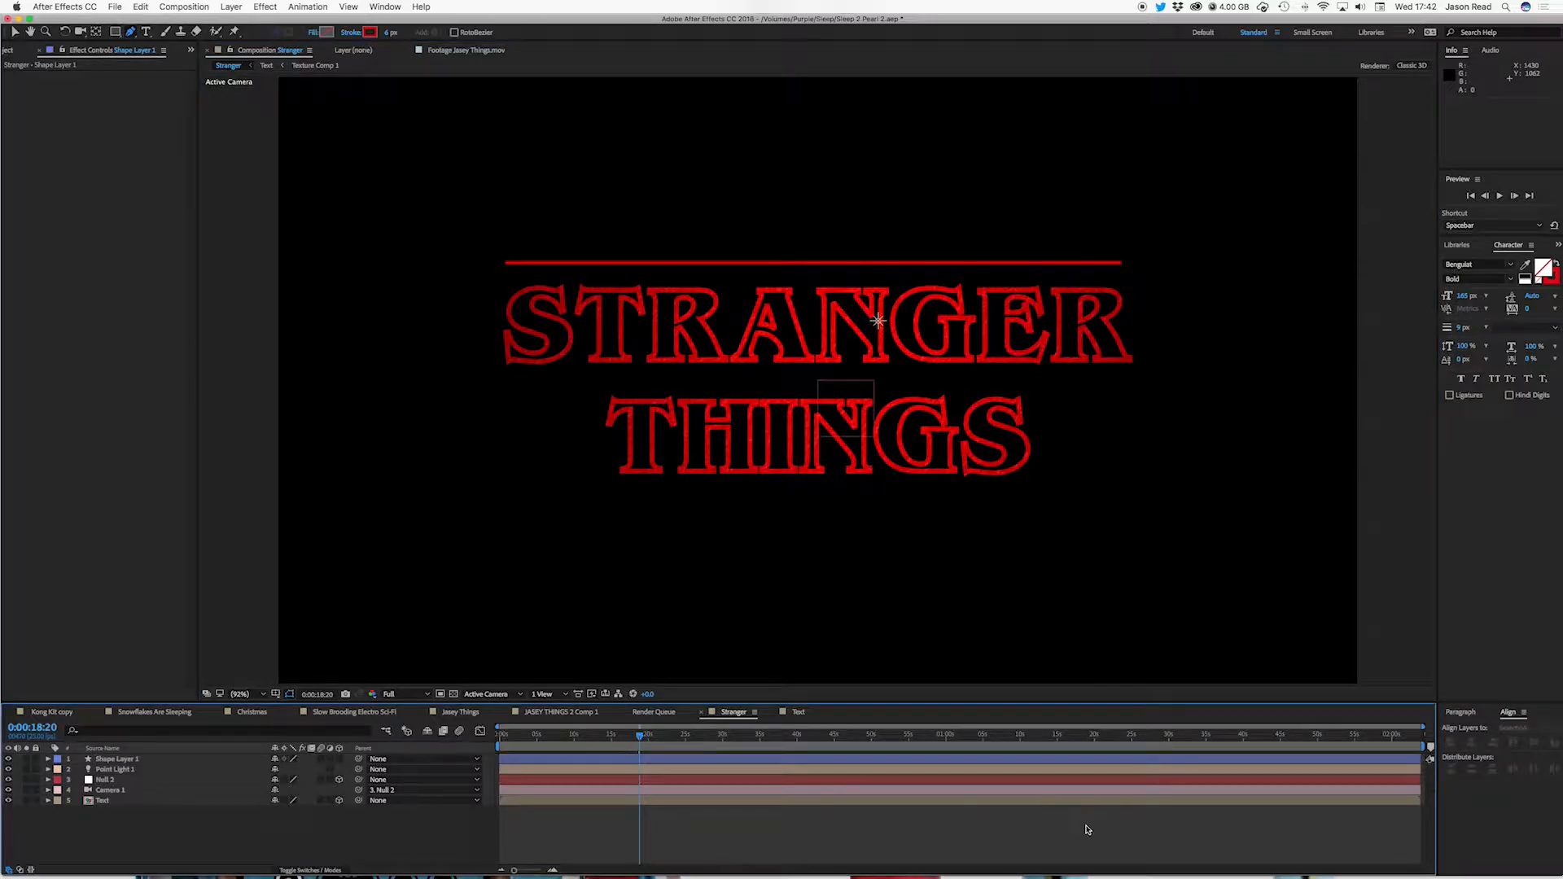
left_click(15, 33)
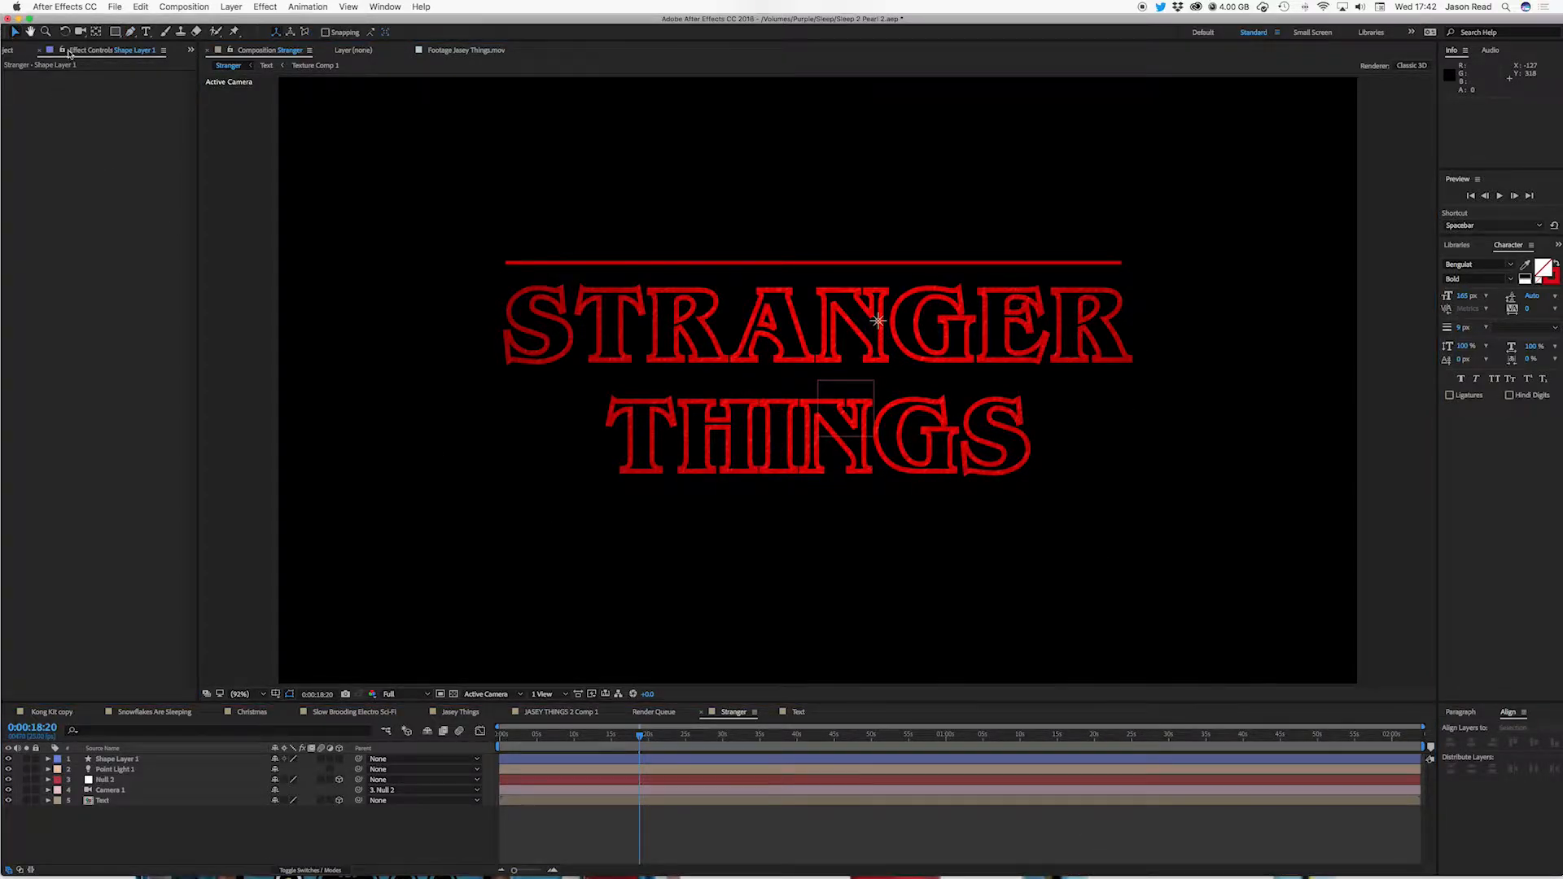
Step: Centre the line layer's anchor point in its layer content
left_click(819, 762)
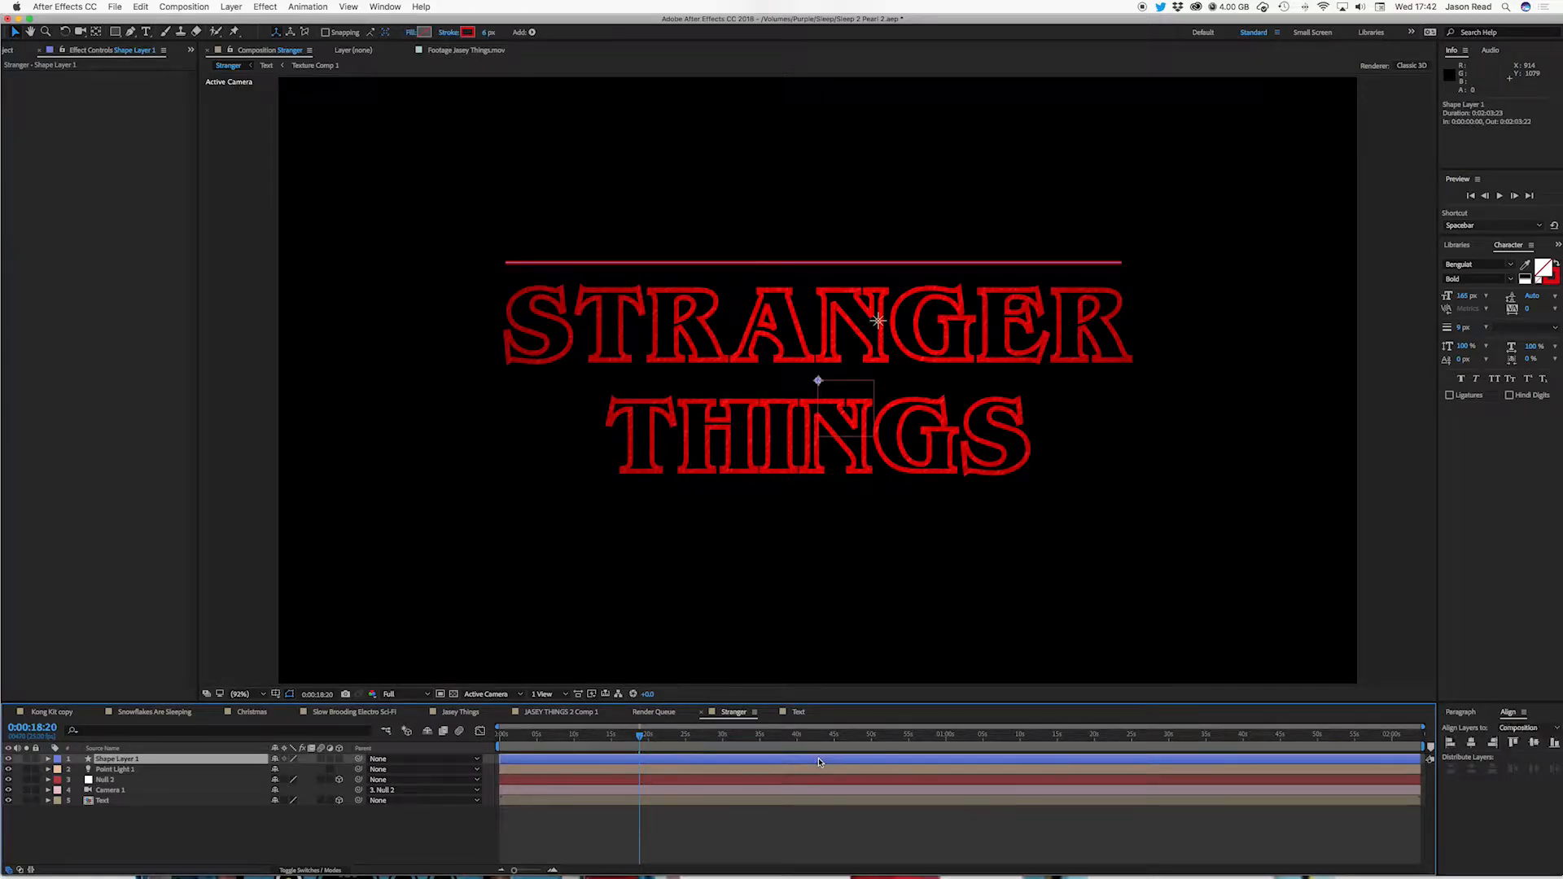
right_click(819, 762)
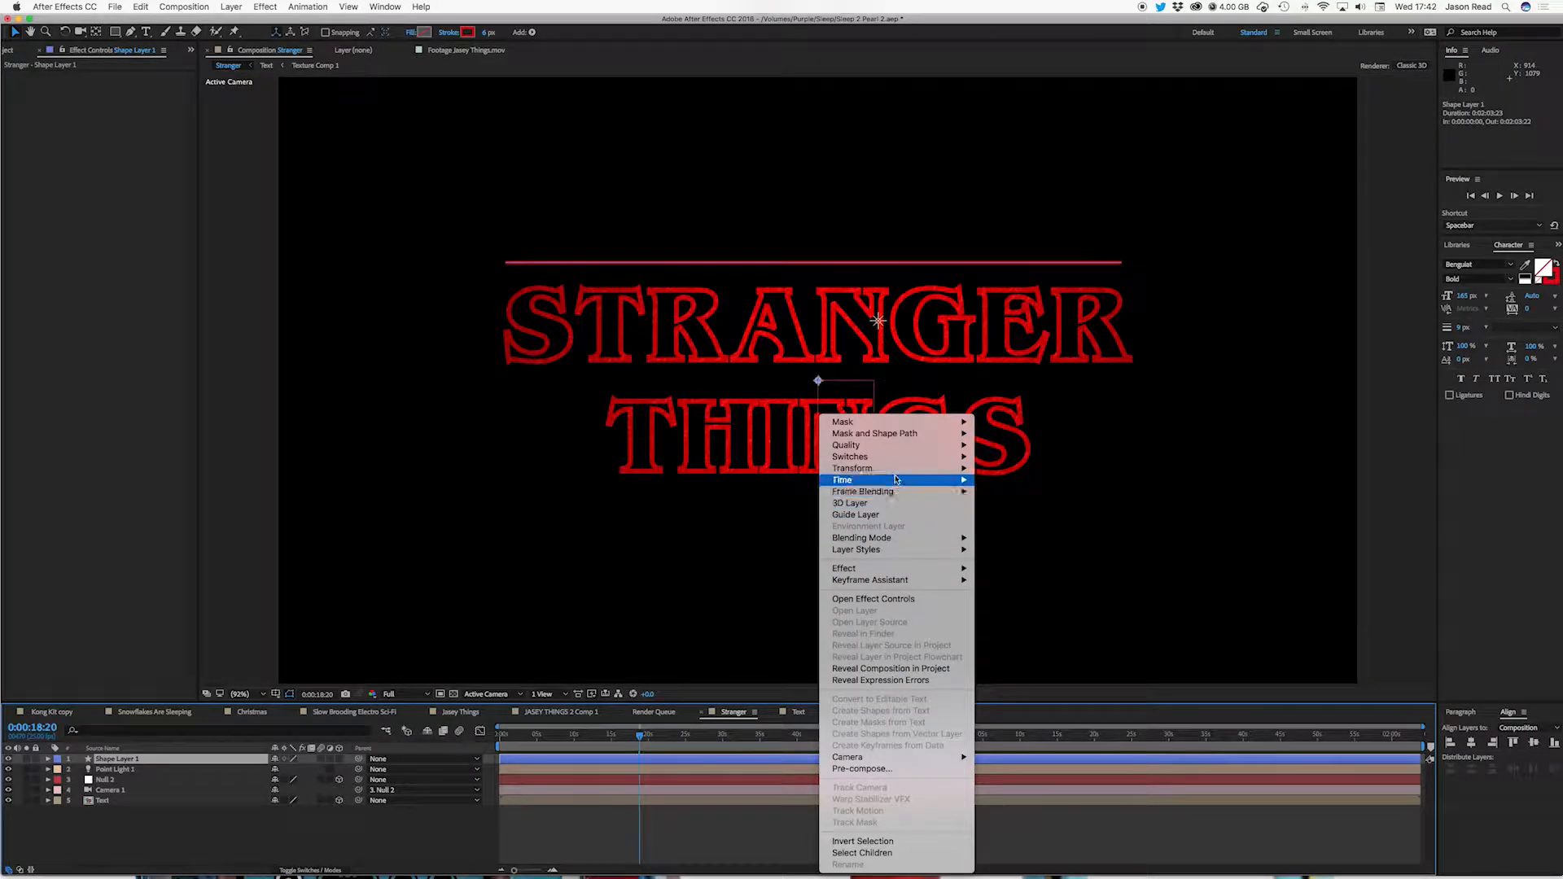
mouse_move(895, 475)
left_click(1076, 600)
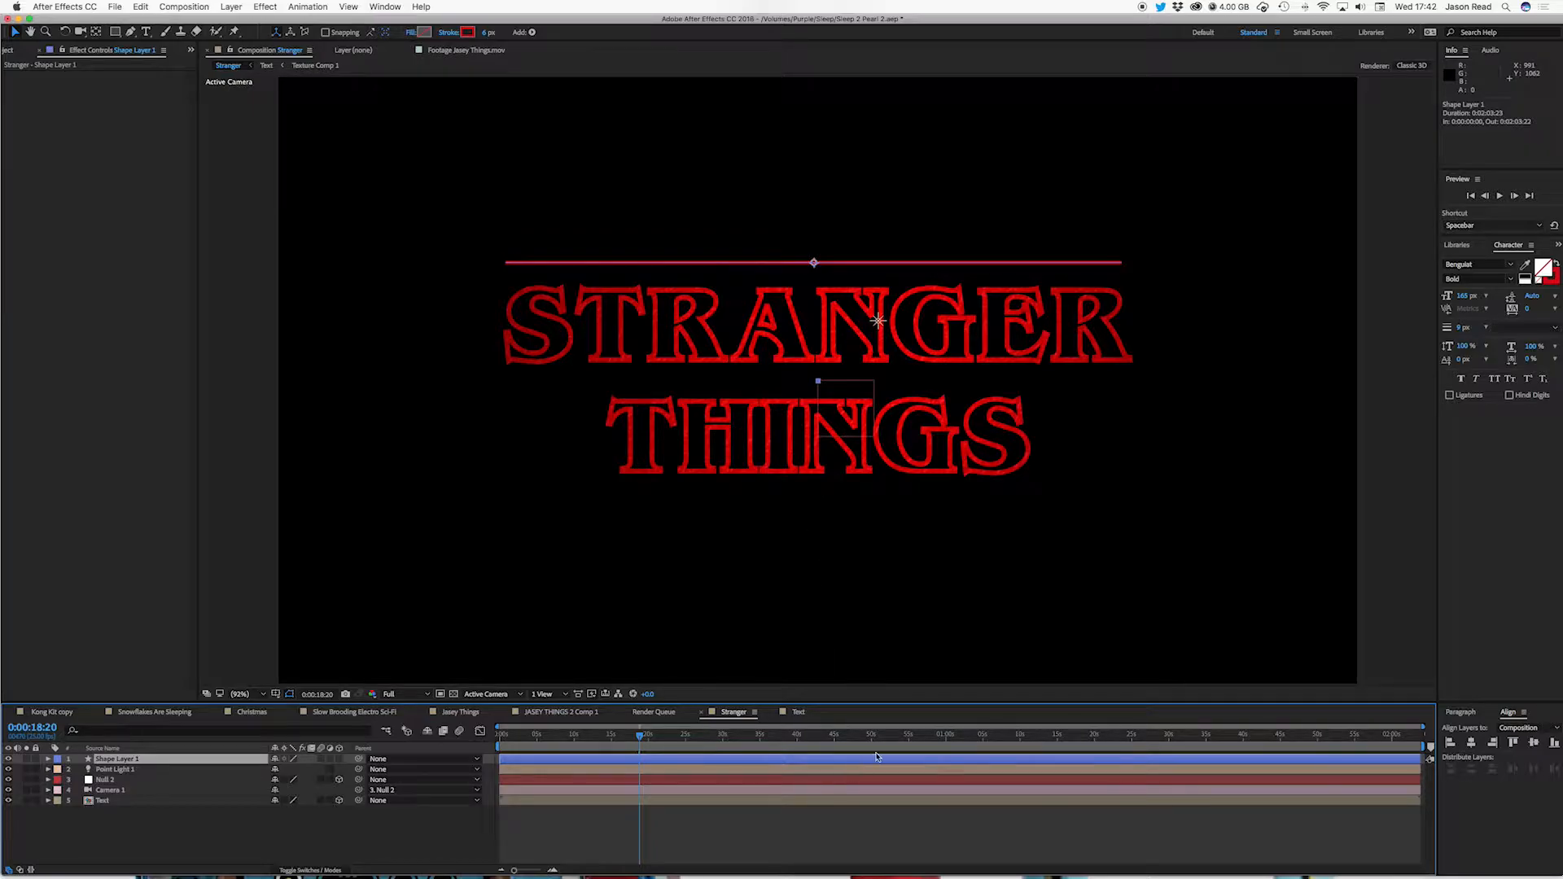
Step: Align the line layer to the horizontal centre of the composition and deselect it
left_click(1473, 745)
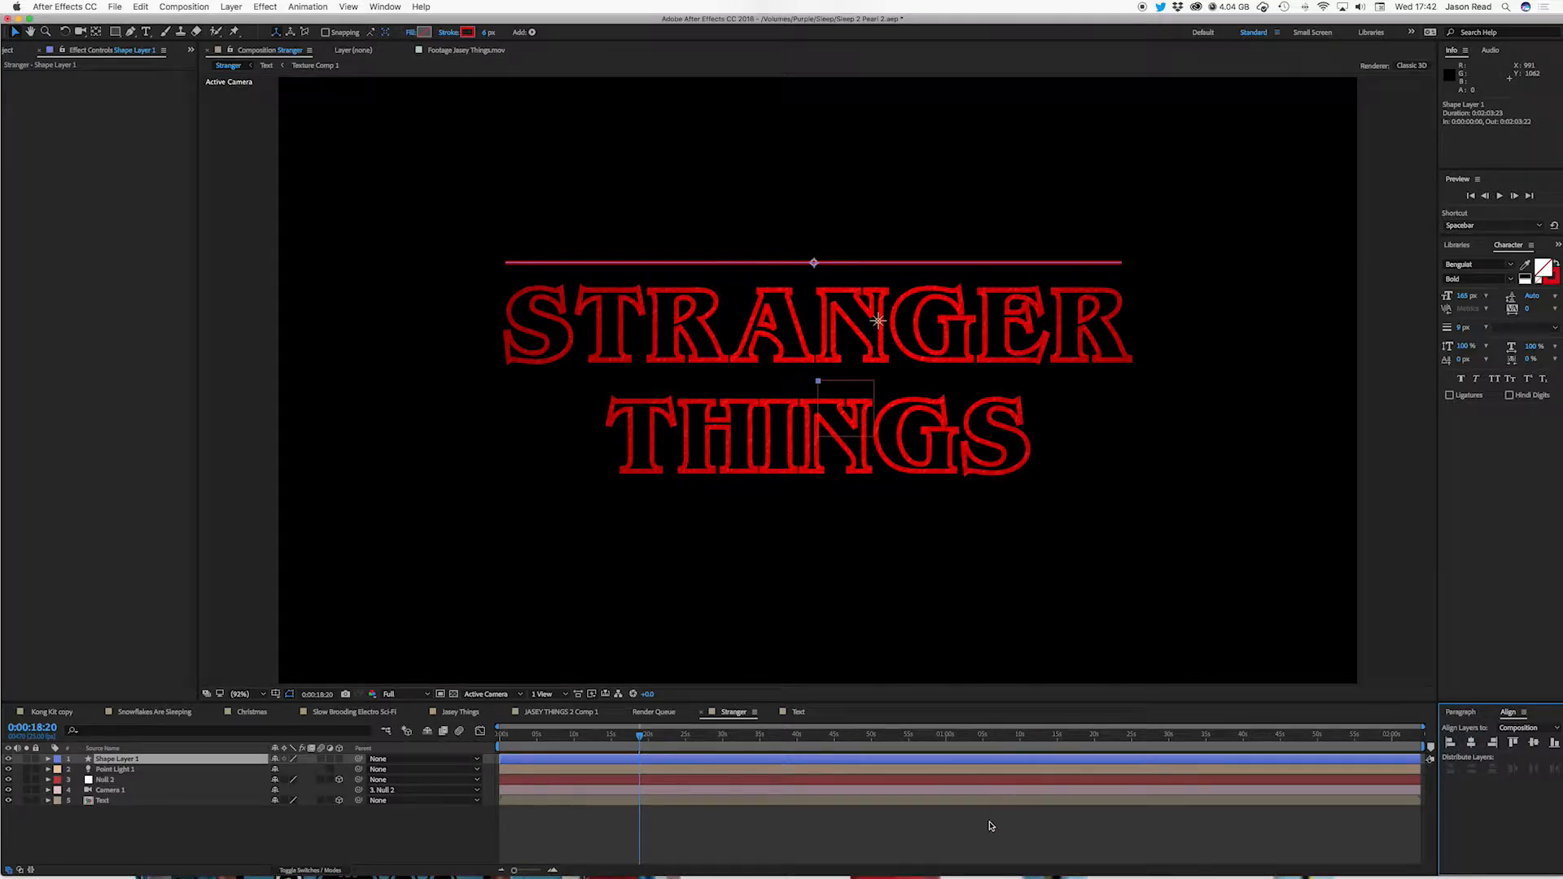
right_click(949, 766)
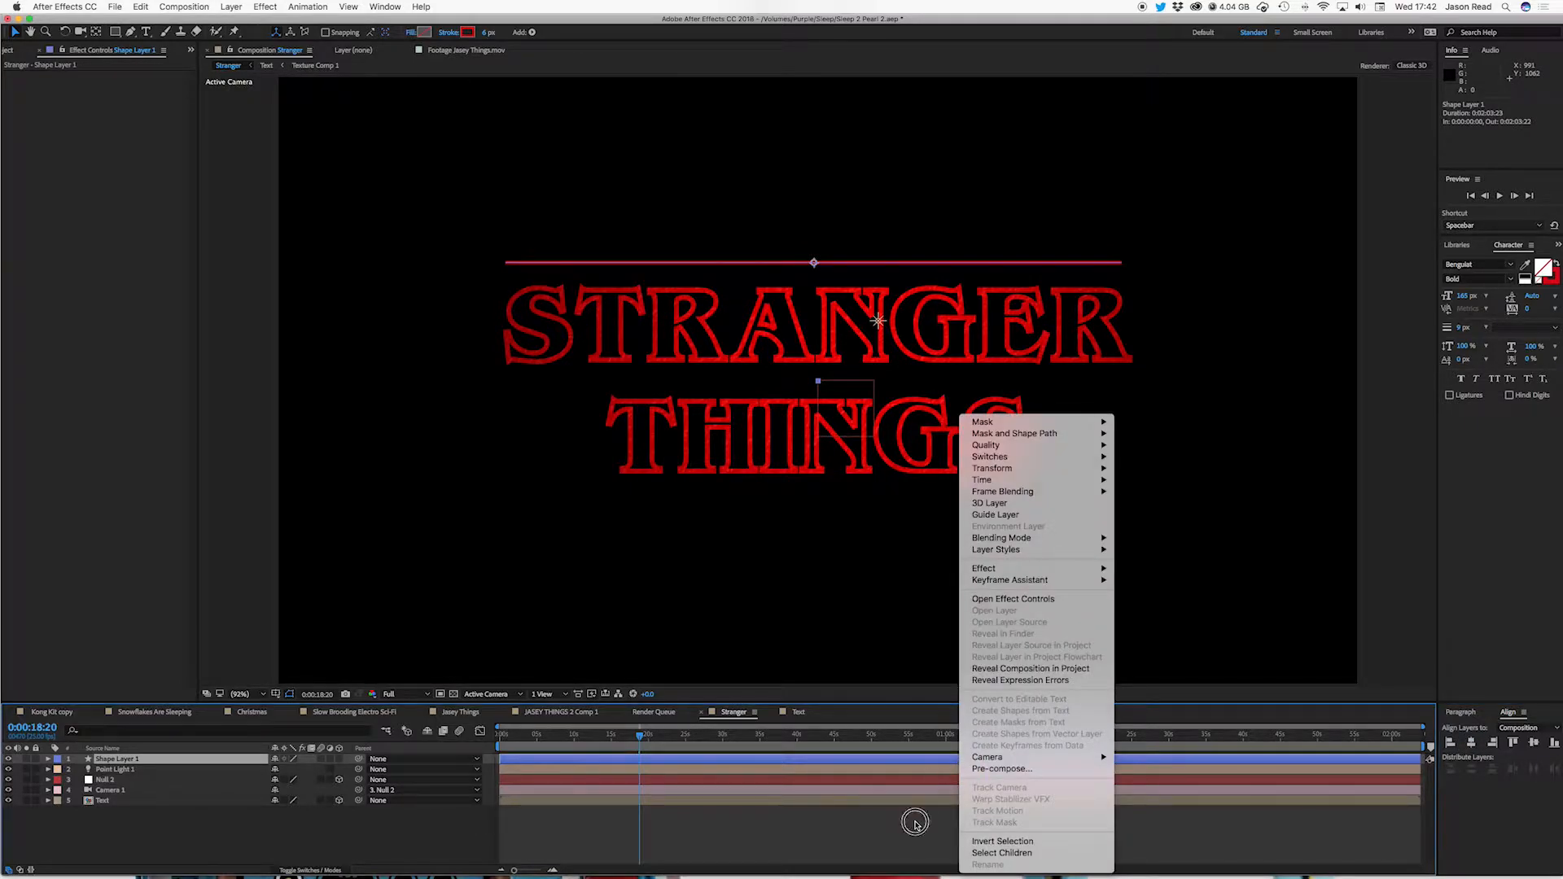
left_click(917, 825)
left_click(1453, 743)
left_click(1473, 743)
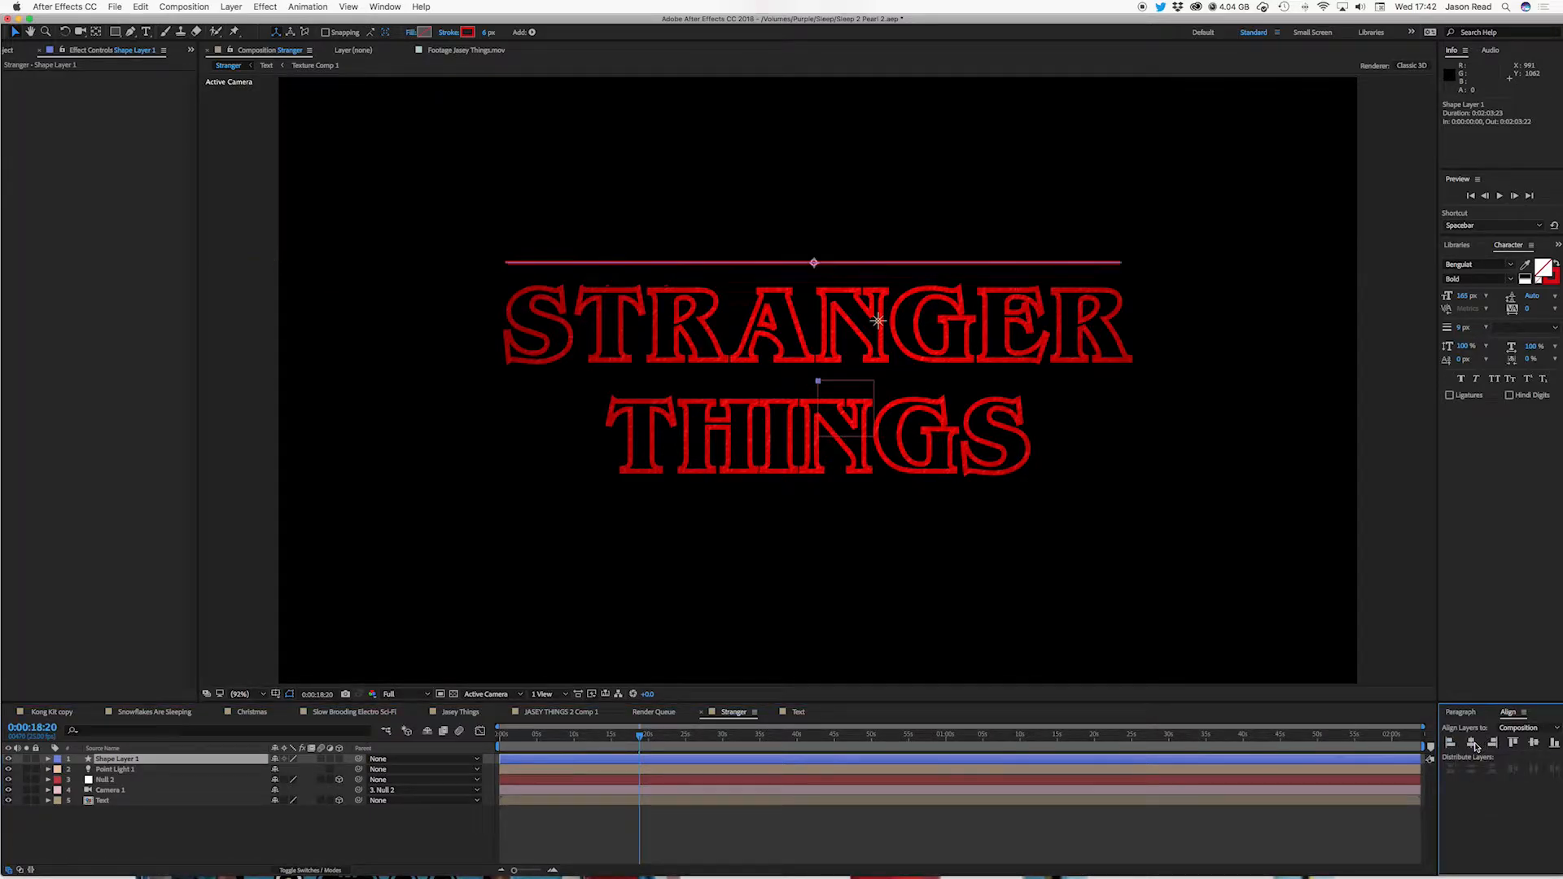
left_click(1155, 852)
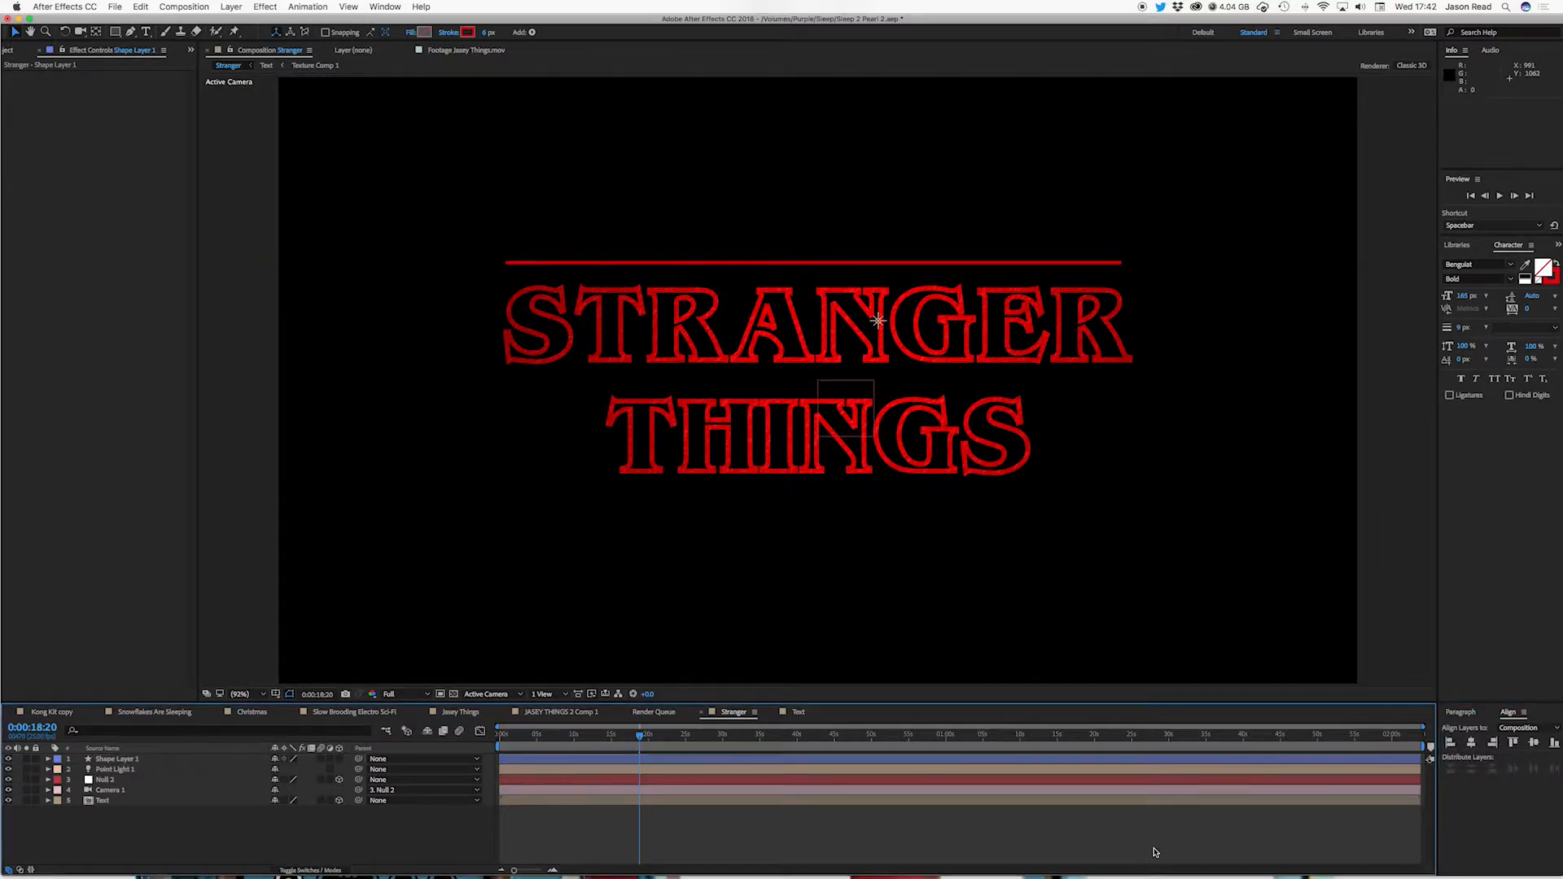
Step: Unlink the red line layer's scale proportions and set its horizontal scale to 0% with vertical scale at 100%
left_click(881, 762)
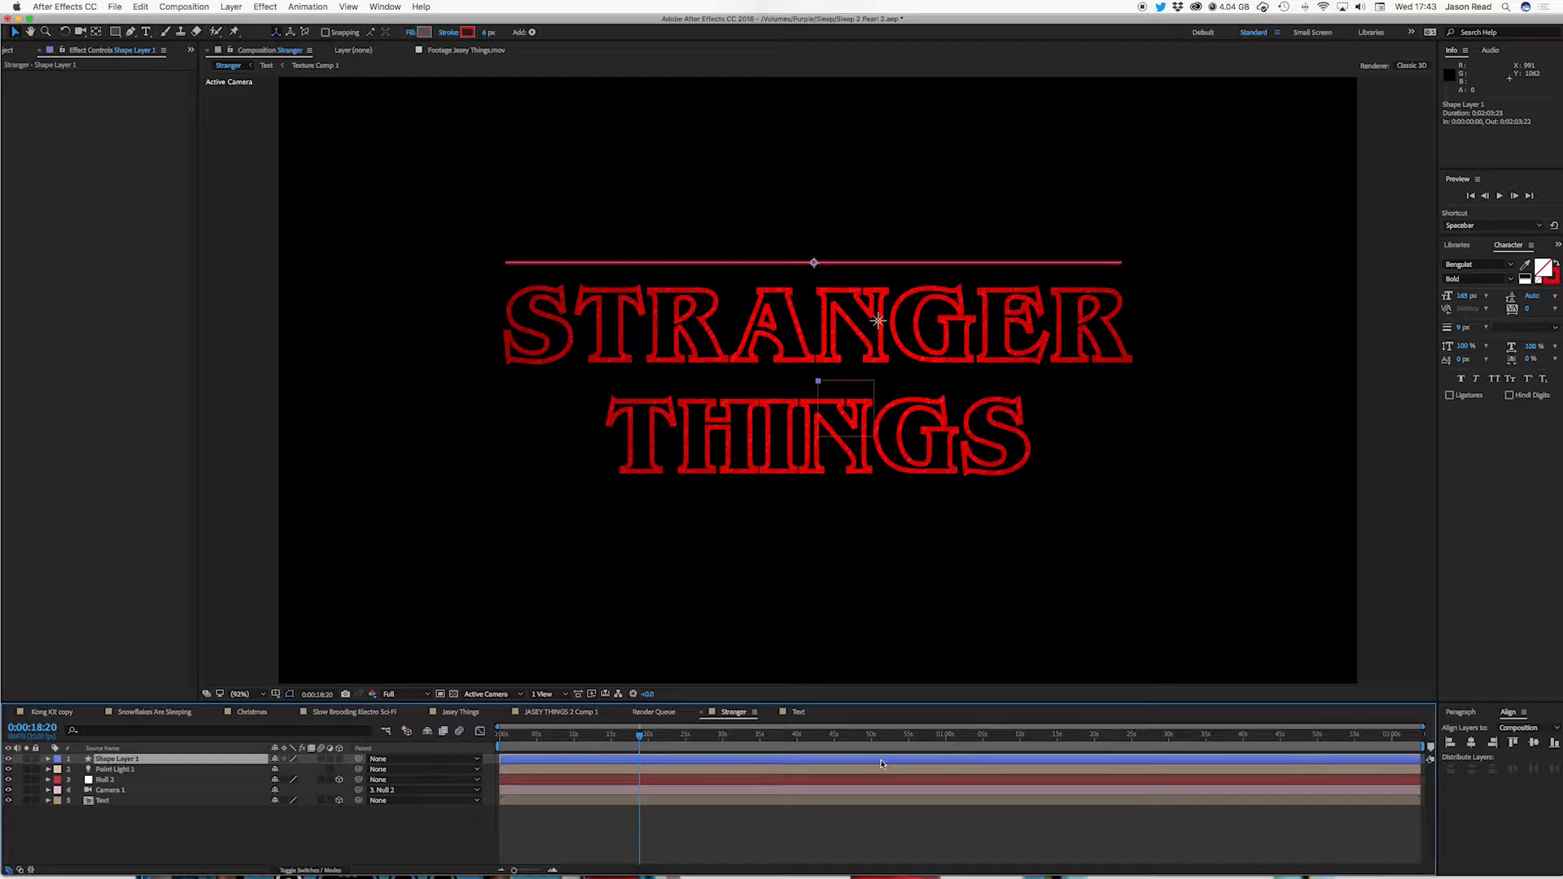
key("s")
mouse_move(640, 744)
left_mouse_down()
mouse_move(587, 744)
mouse_move(618, 744)
left_mouse_up()
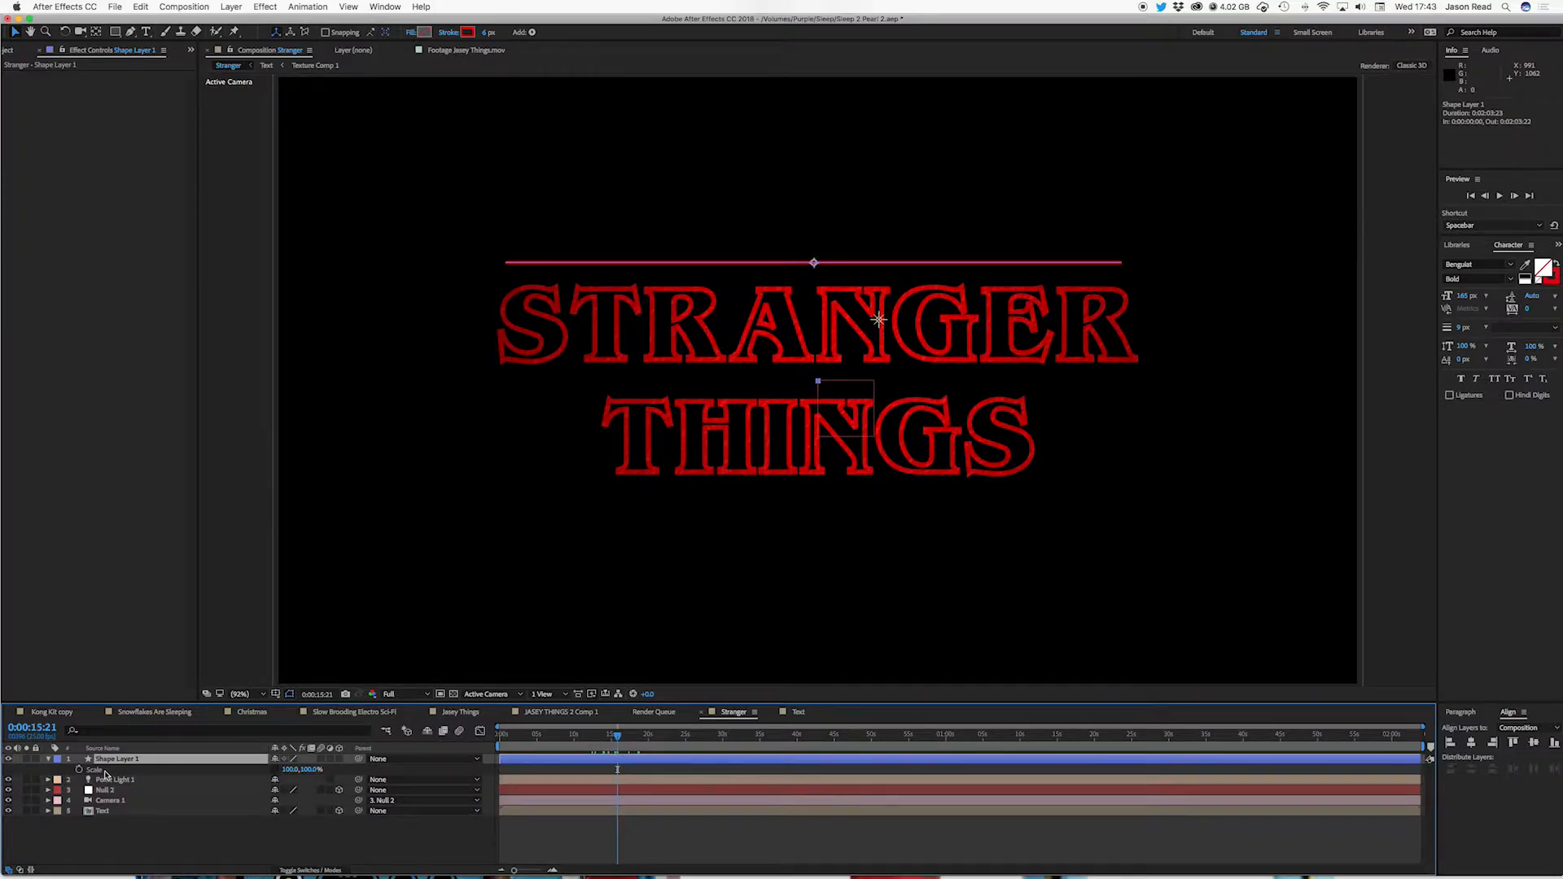
left_click(298, 772)
left_click(290, 771)
left_click(295, 771)
left_click_drag(295, 774, 245, 787)
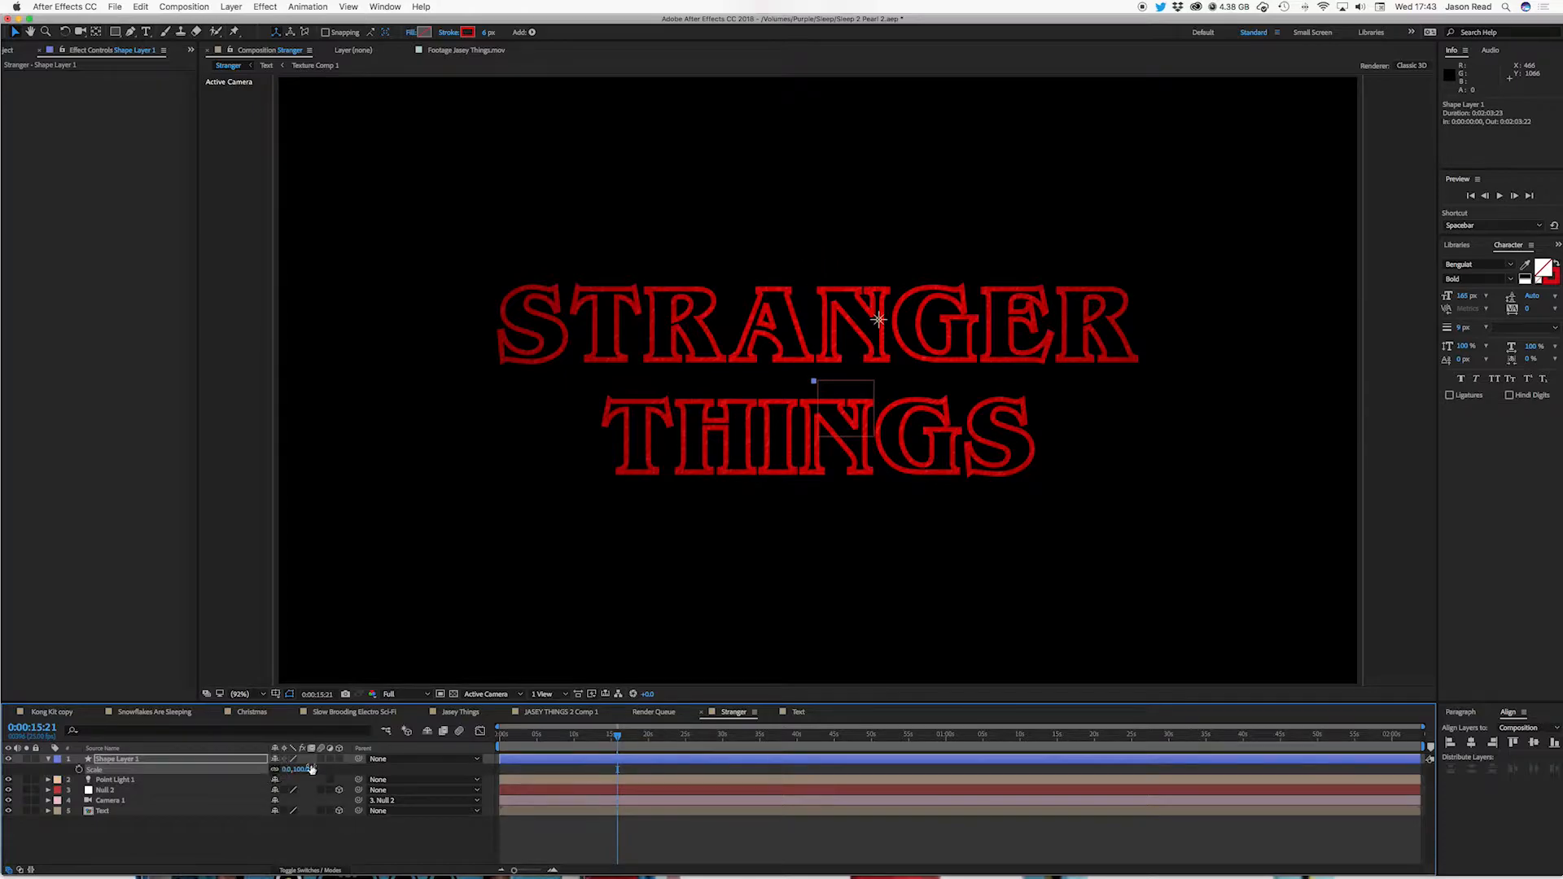
Step: Try a uniform 60% scale on the line layer at 0:00:17:00
left_click(627, 738)
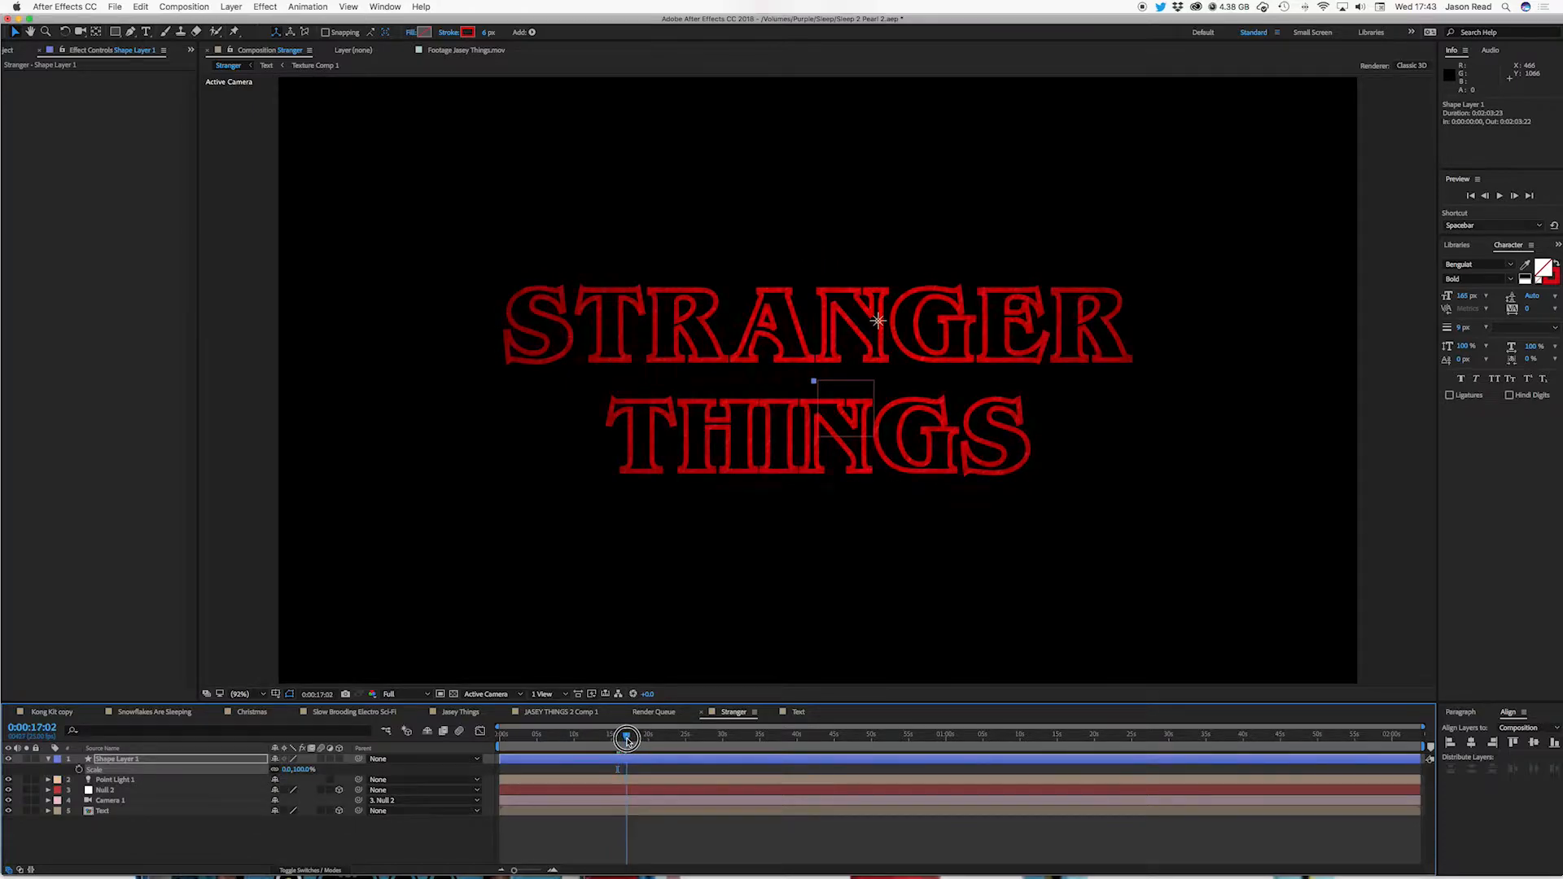
left_click_drag(627, 737, 626, 738)
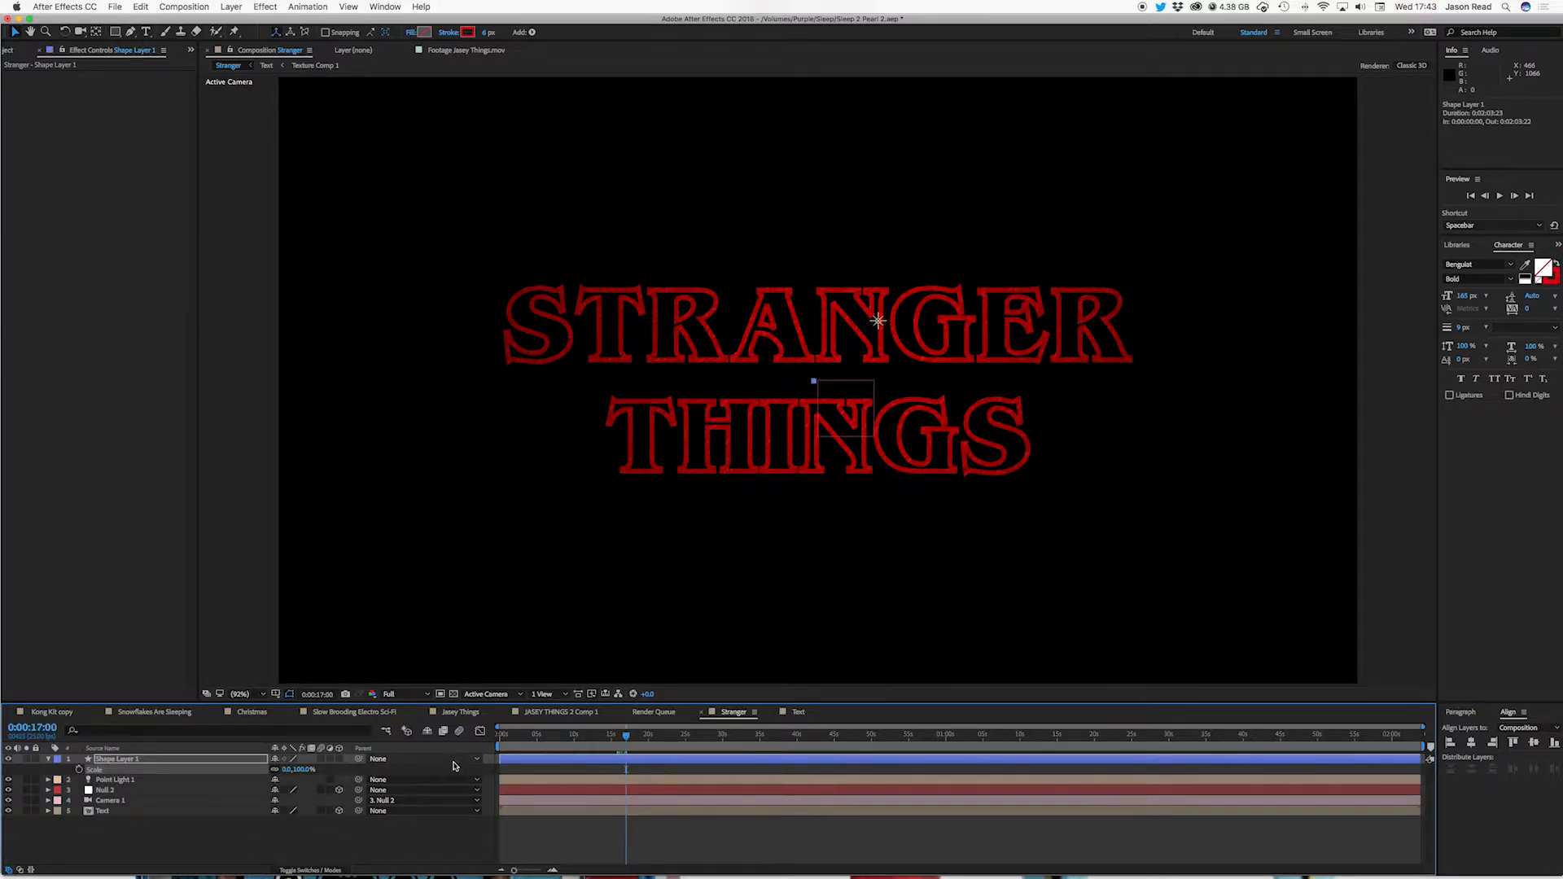
mouse_move(287, 770)
left_mouse_down()
mouse_move(326, 772)
mouse_move(276, 774)
left_mouse_up()
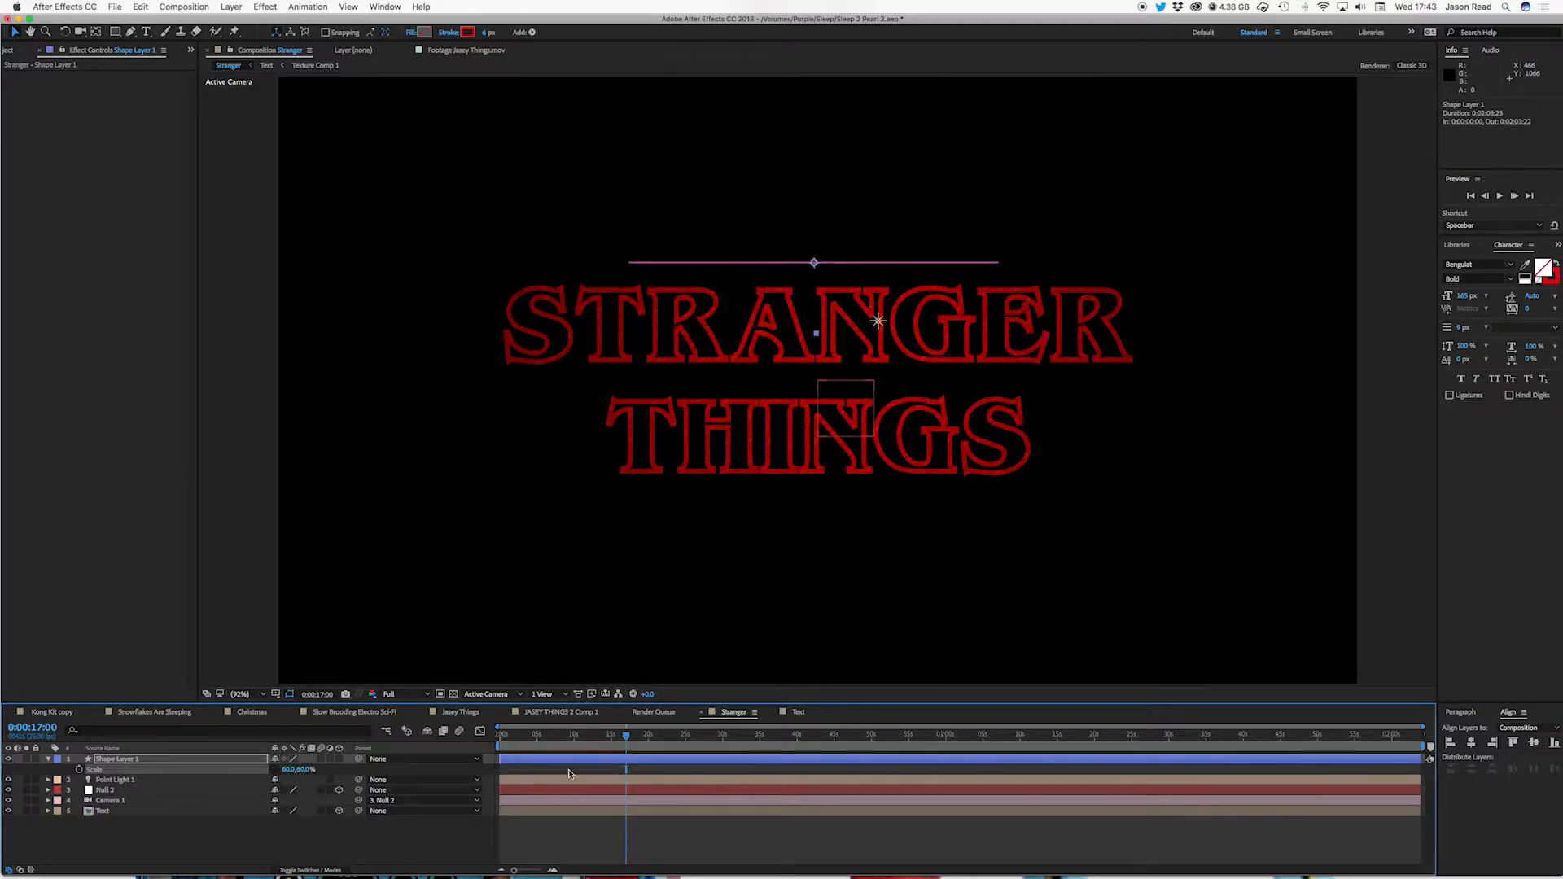
key("s")
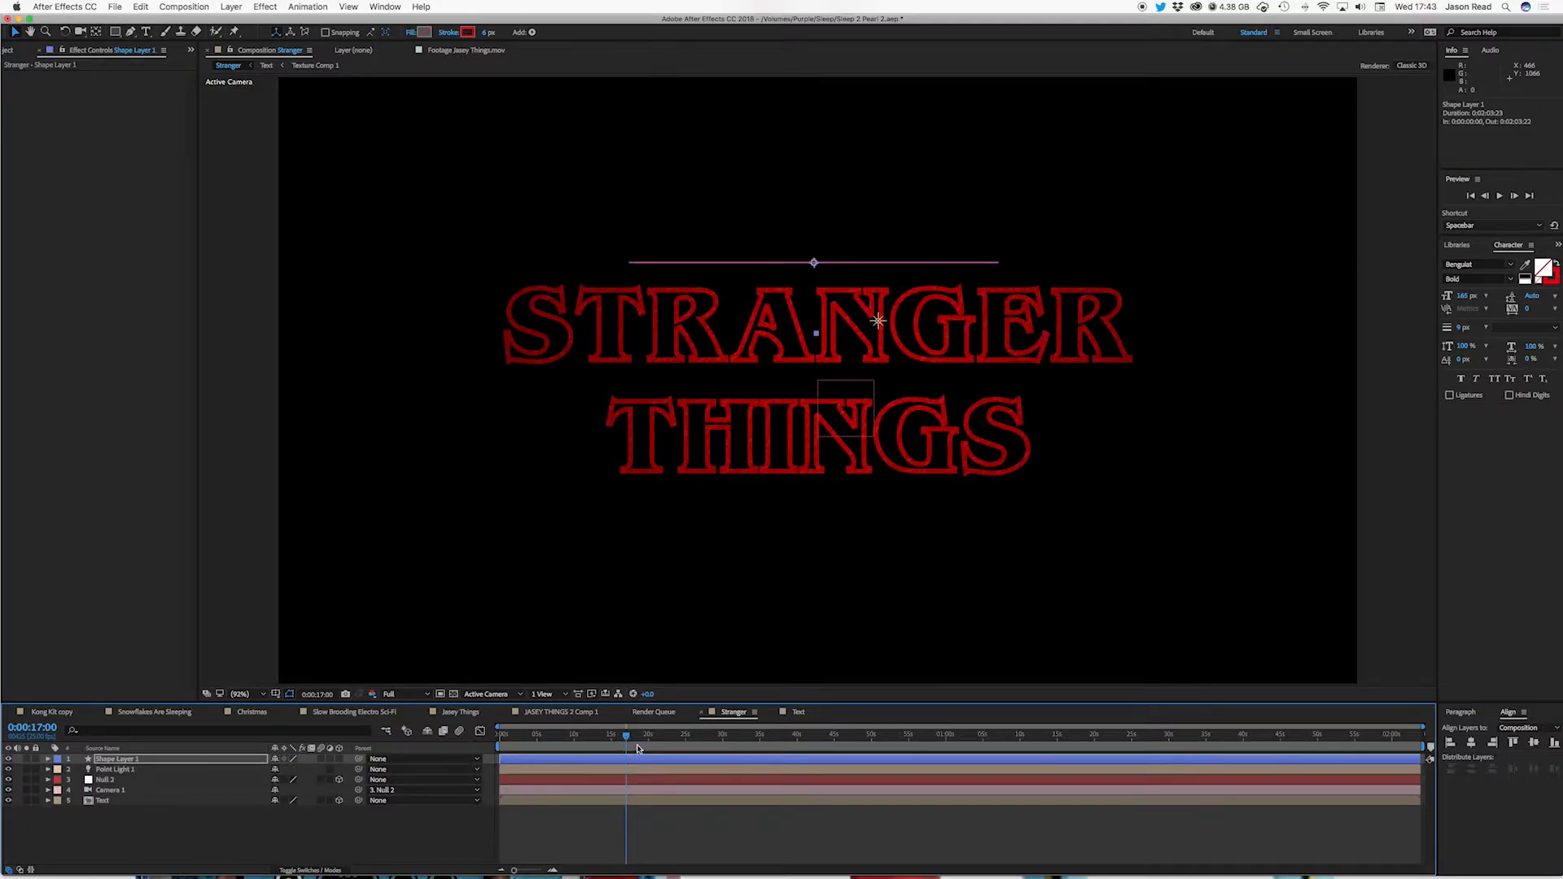
left_click(619, 741)
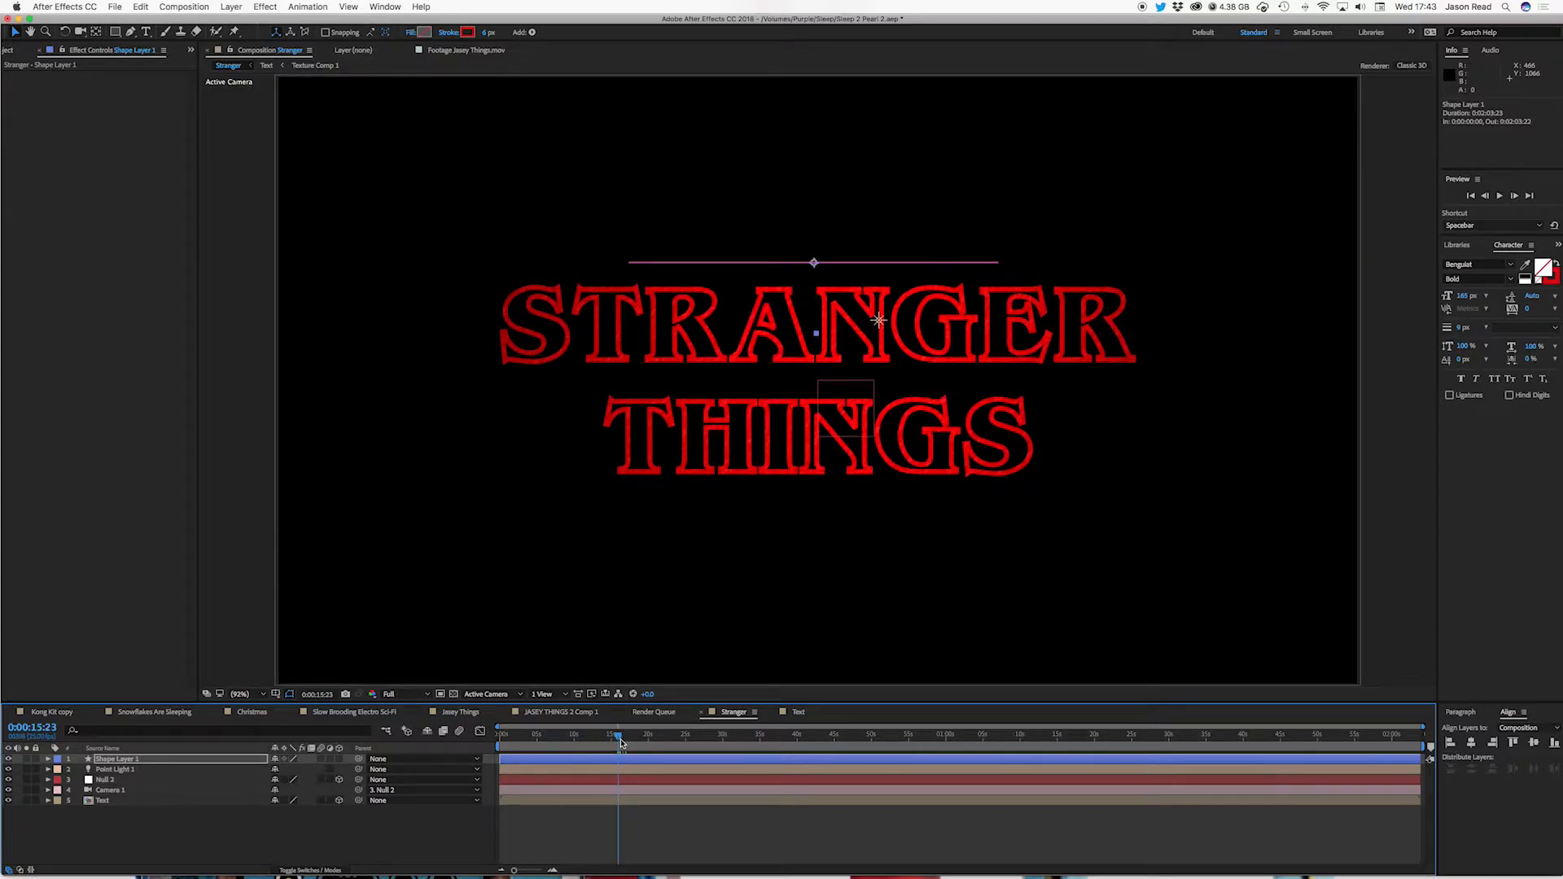
key("s")
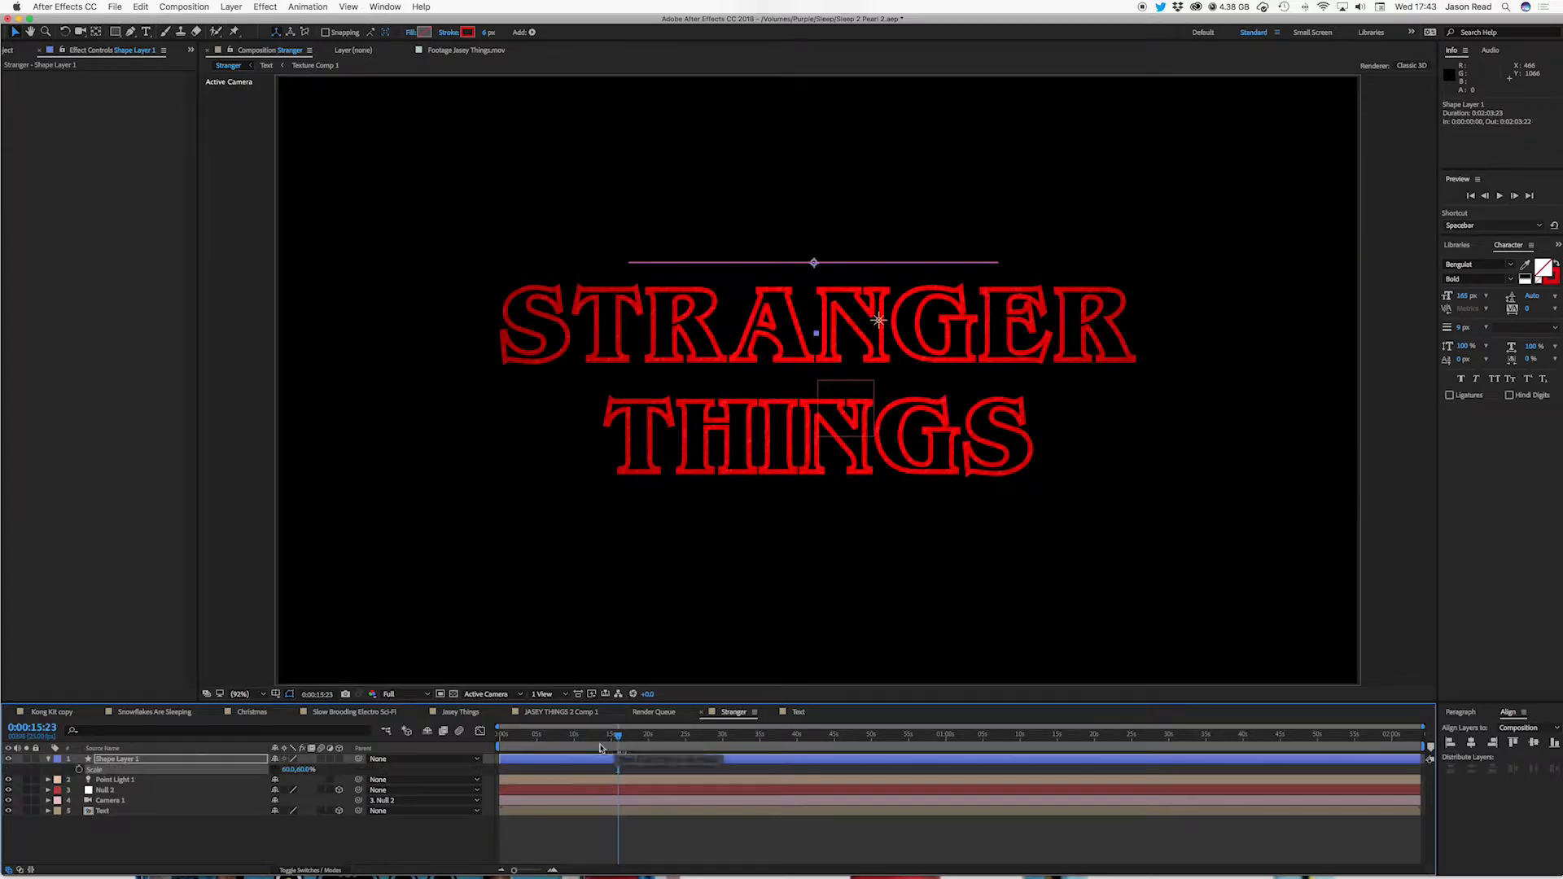
Step: Set the line layer's vertical scale to 100% and its horizontal scale to 0%
left_click(302, 771)
type("100")
key("Return")
left_click_drag(290, 773, 262, 784)
Step: Keyframe the line's scale from 0% horizontal at 0:00:23:02 to 100% at 0:00:27:05
left_click_drag(618, 735, 671, 736)
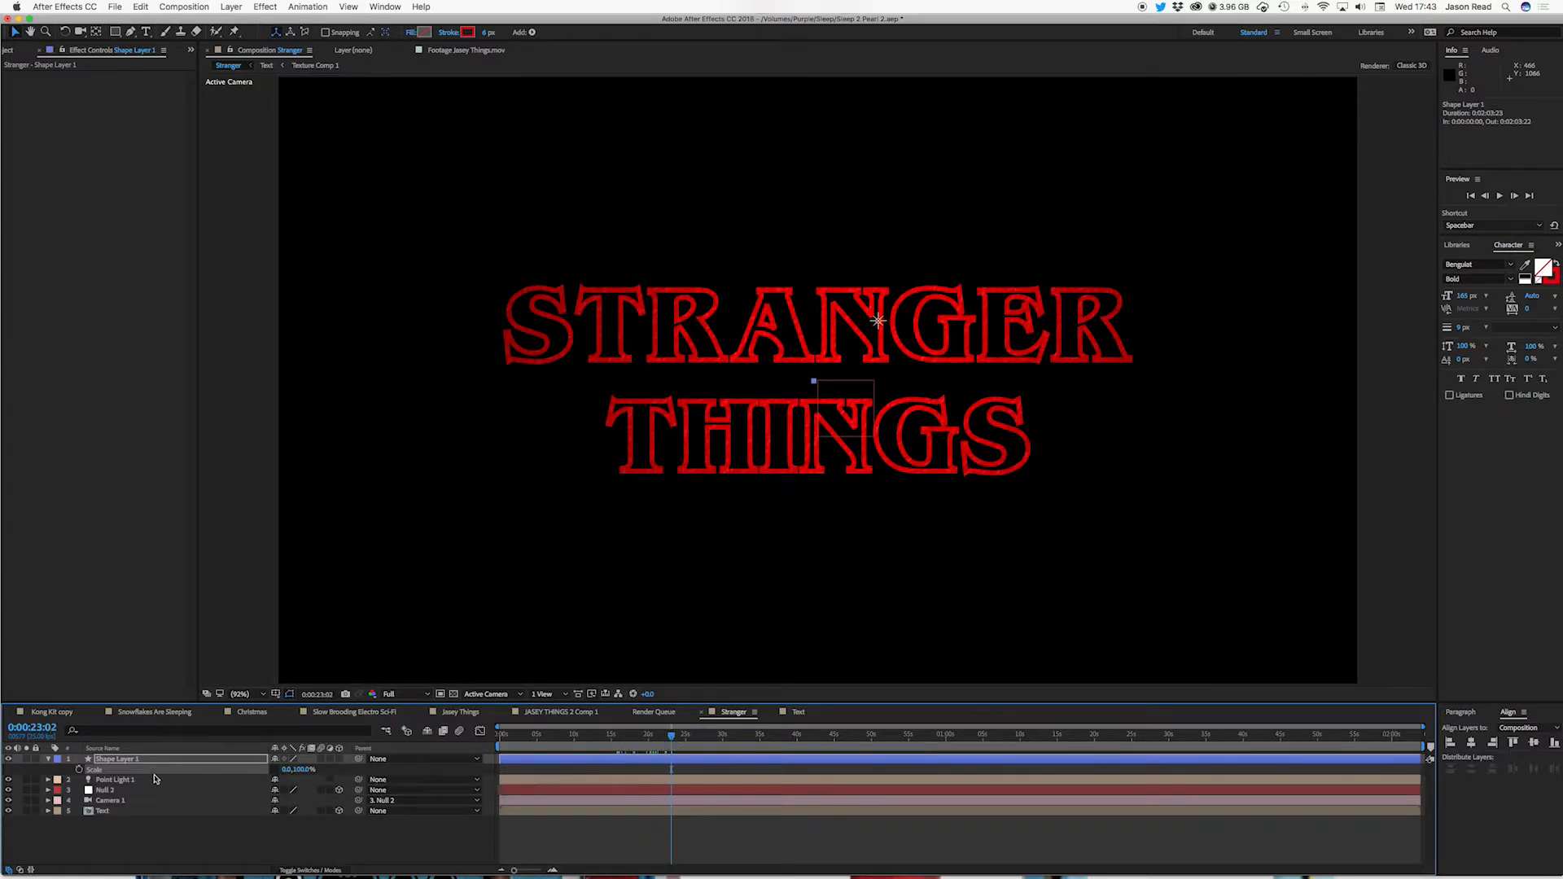
left_click(79, 770)
key("space")
left_click(287, 769)
type("100")
key("Return")
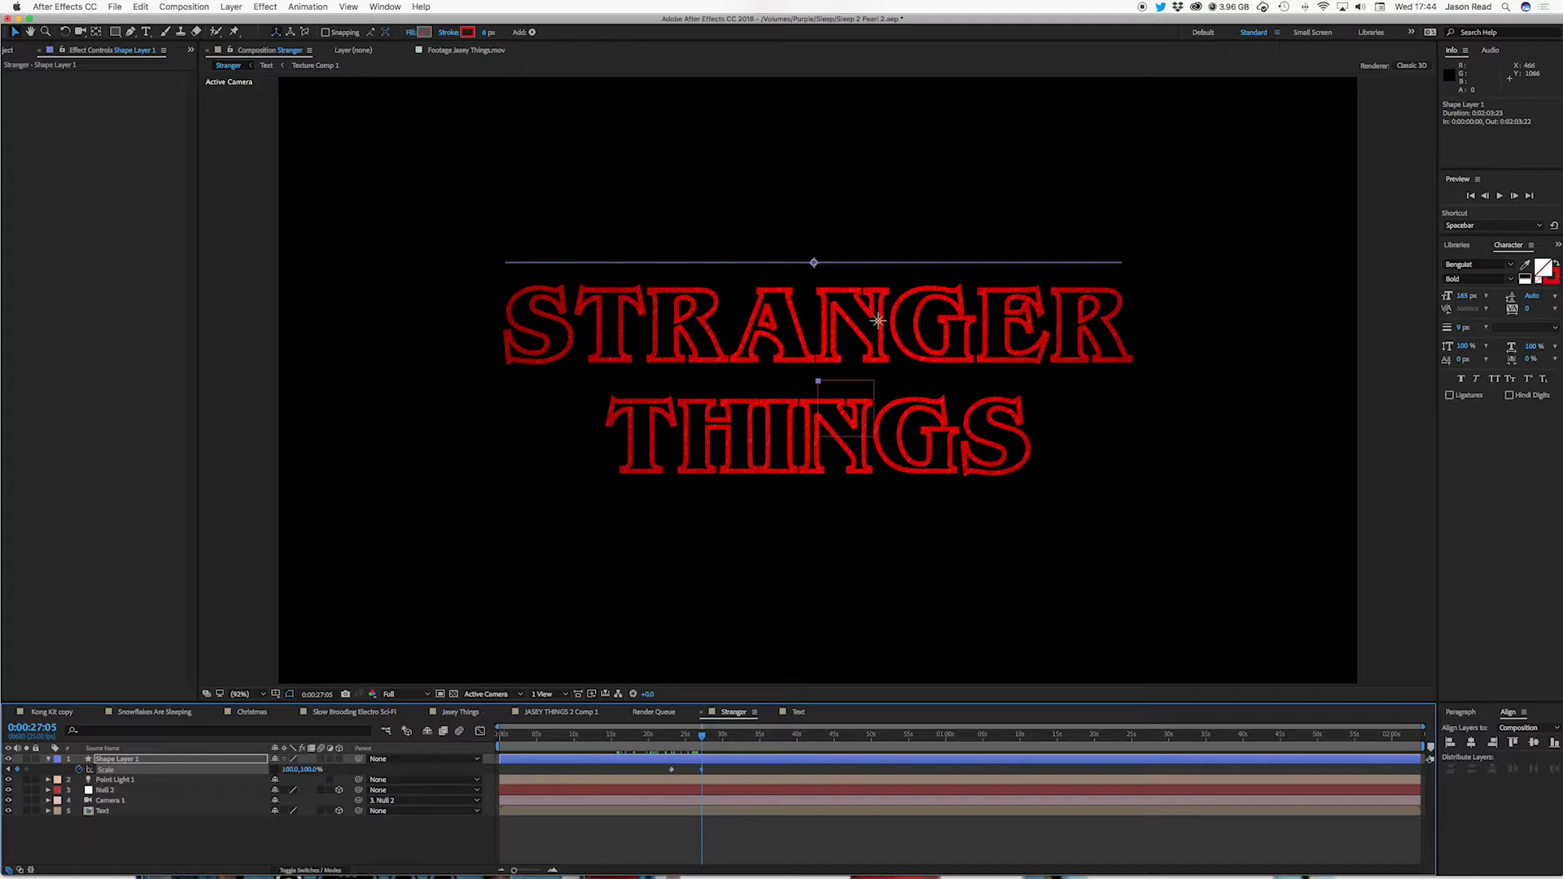
Step: Preview the line's growth and speed it up by moving its final scale keyframe to about 0:00:25
left_click_drag(672, 739, 664, 742)
key("space")
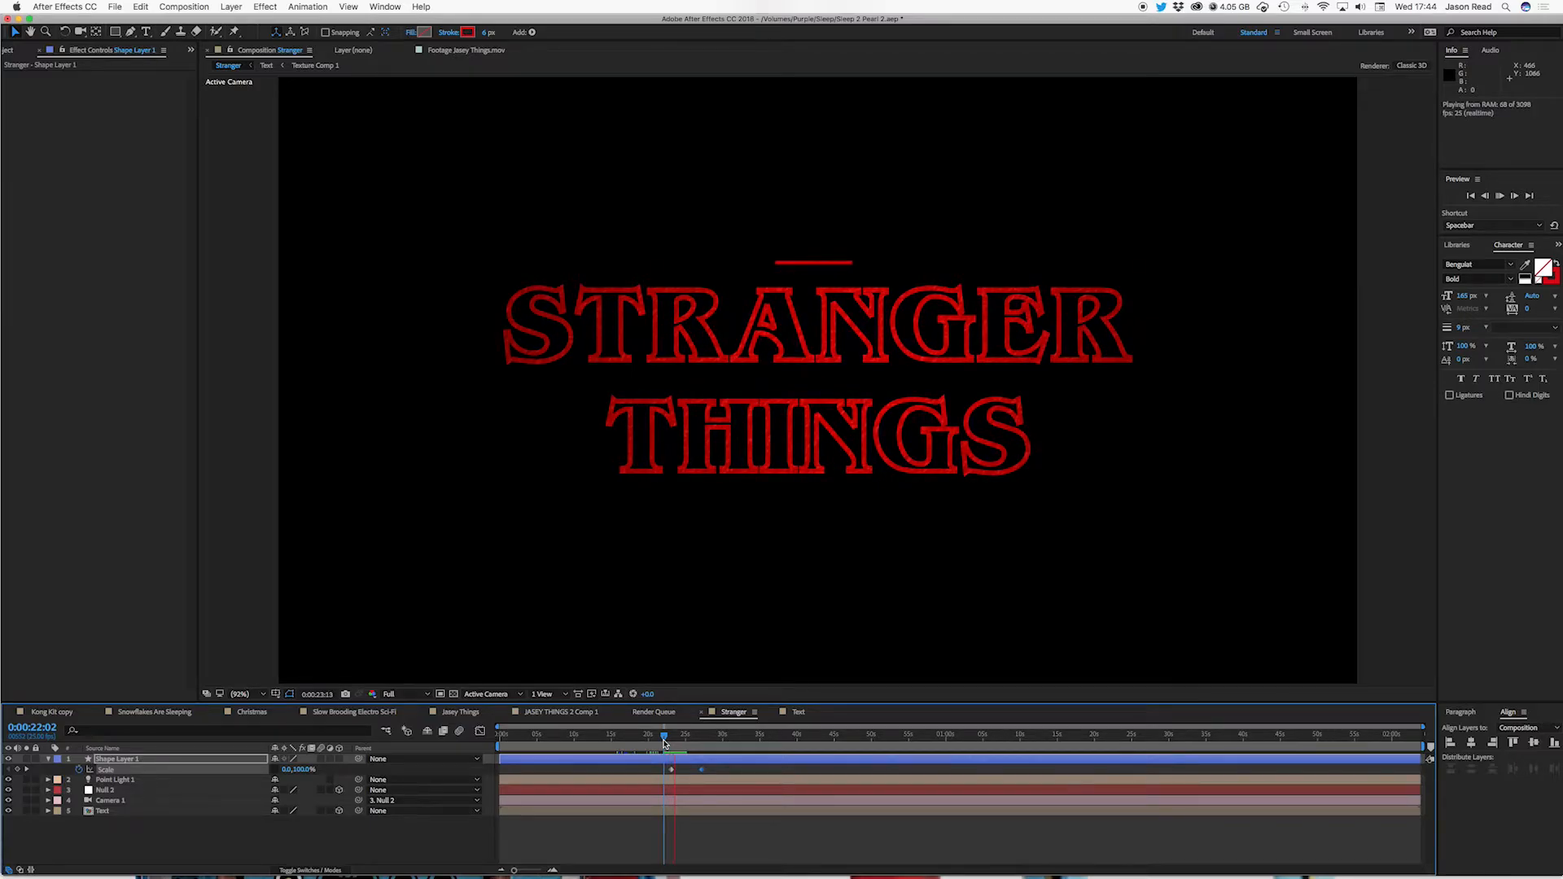
key("space")
left_click_drag(701, 772, 684, 772)
left_click(672, 746)
key("space")
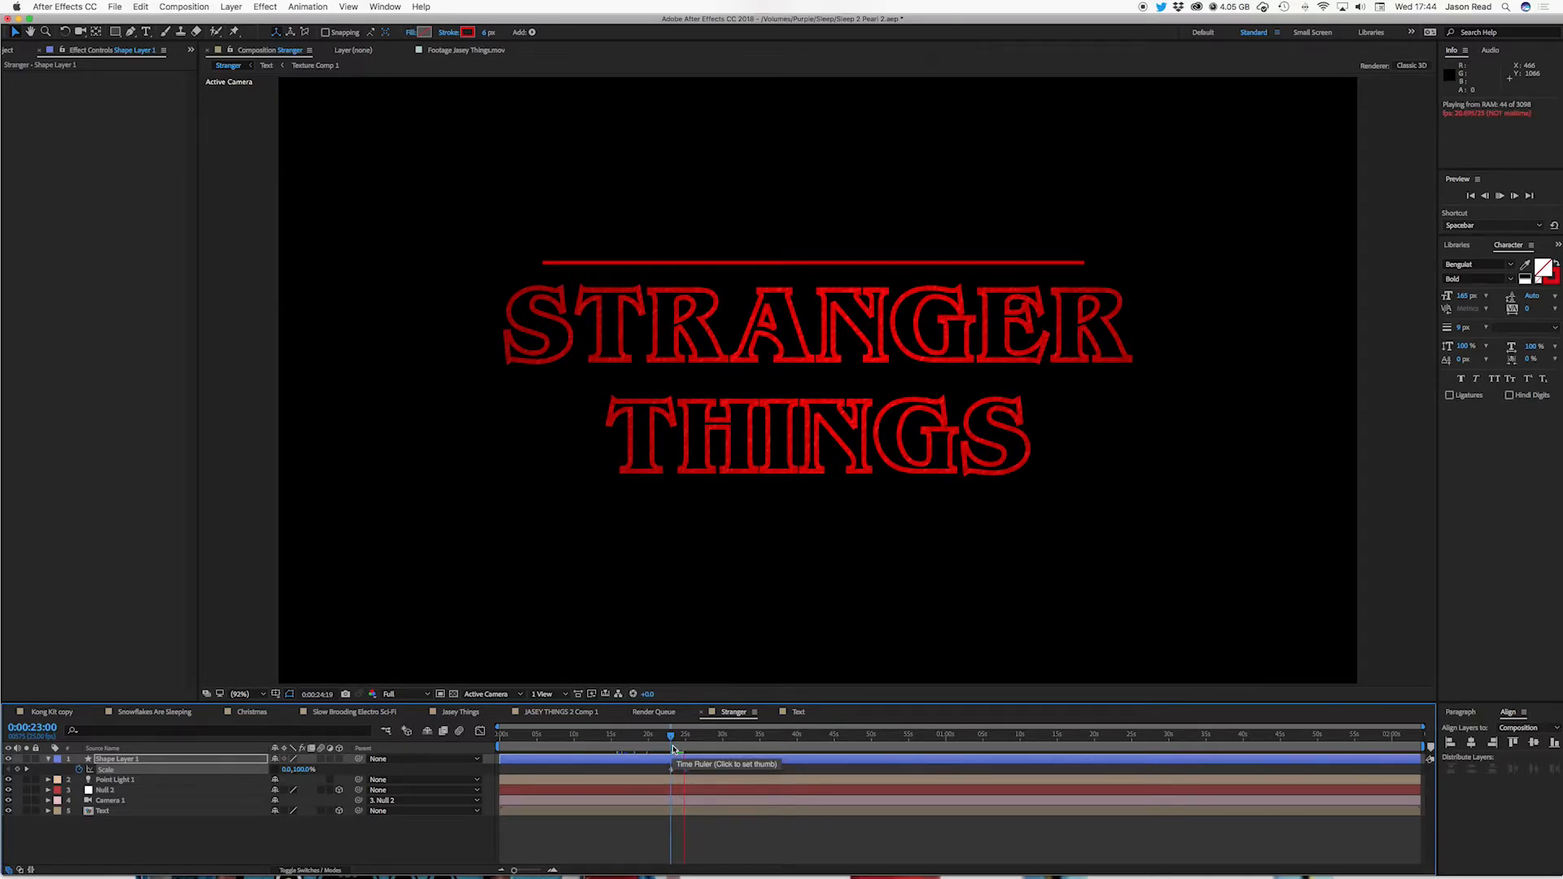
key("space")
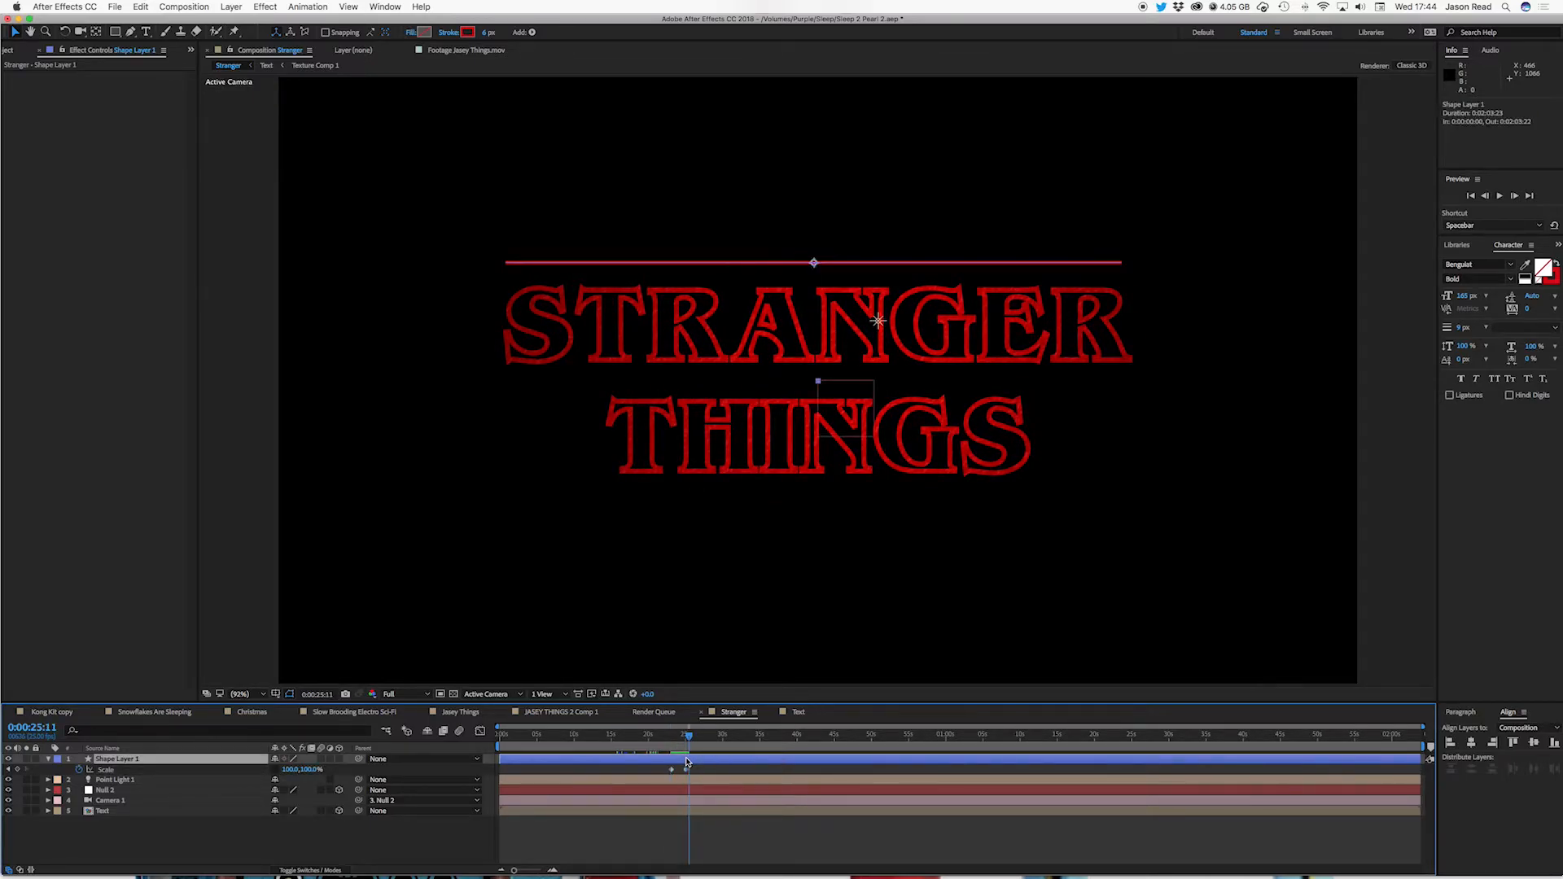
Step: Duplicate the animated line layer and move the copy slightly above the original line
key("super+d")
key("p")
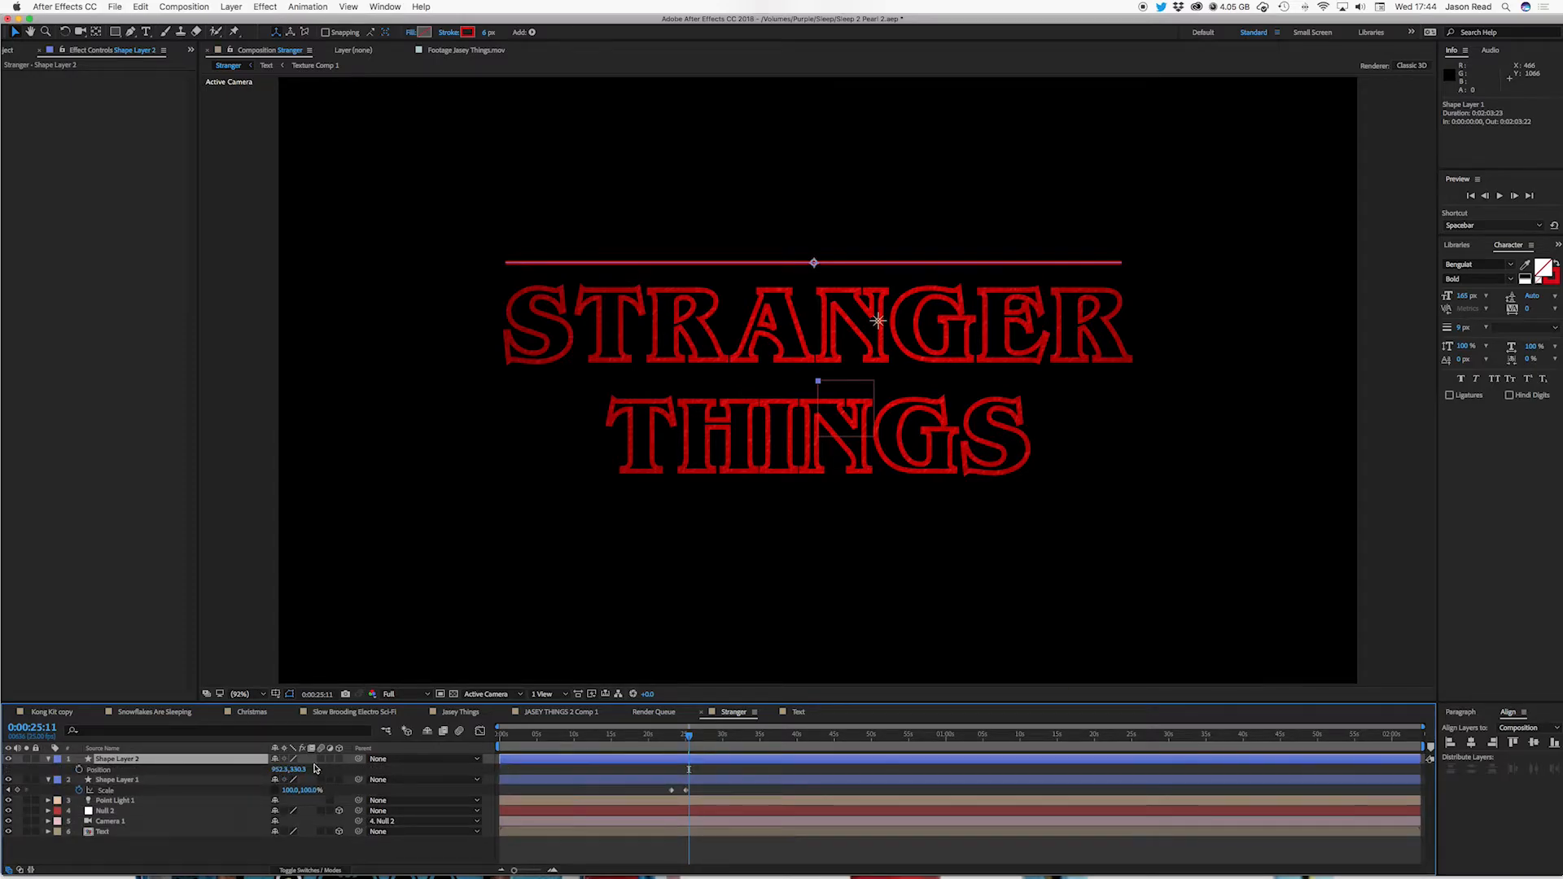
left_click_drag(299, 771, 277, 771)
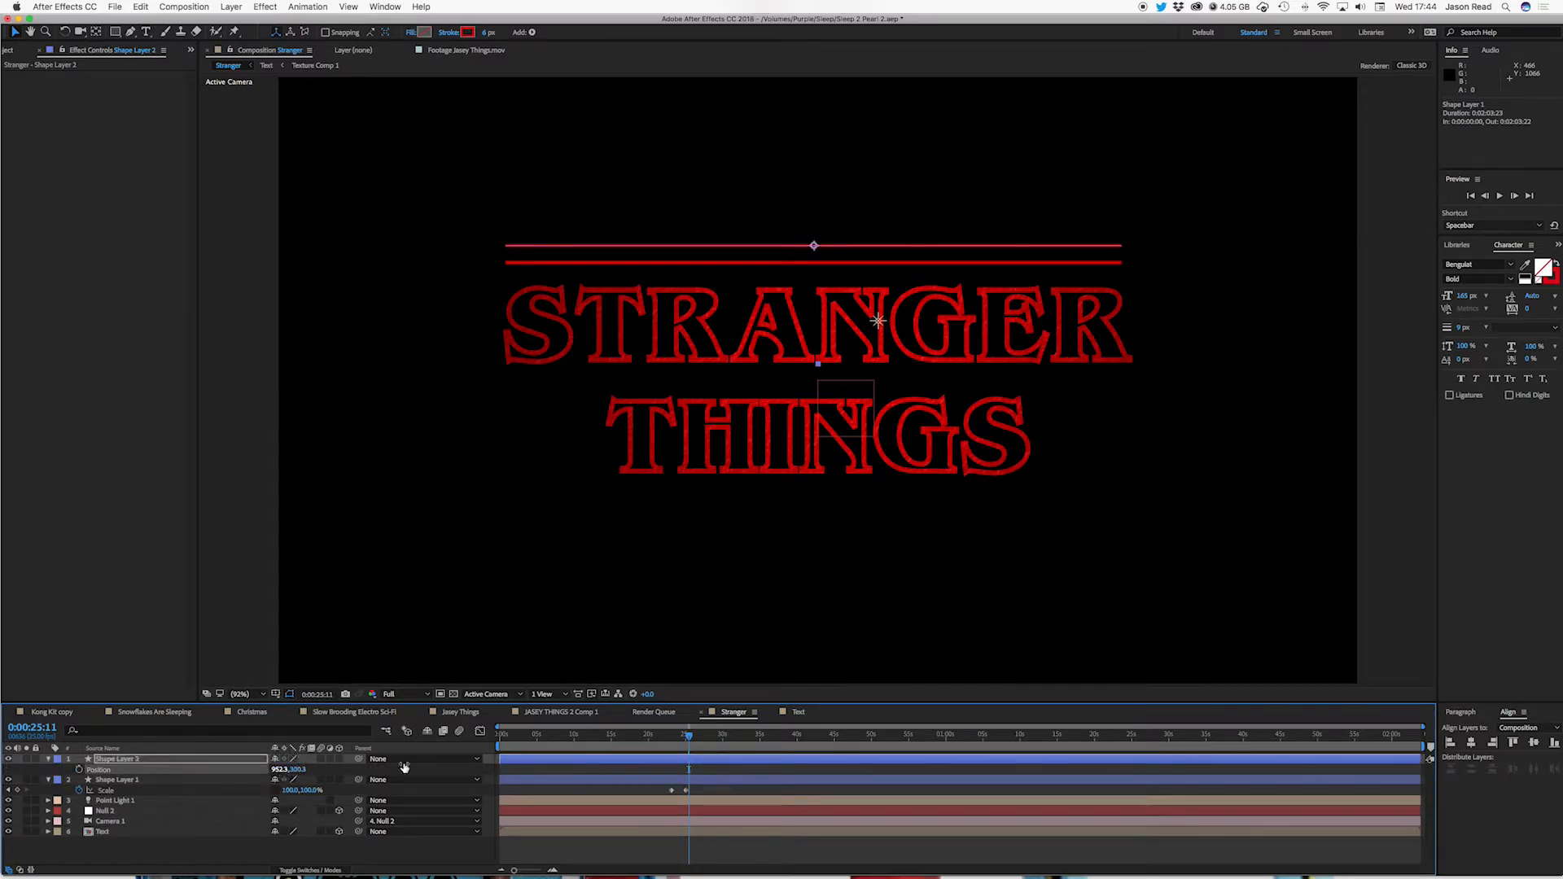
Step: Duplicate both line layers, move the copies just below THINGS, and preview the animation from 0:00:23:02
left_click(720, 780, "shift")
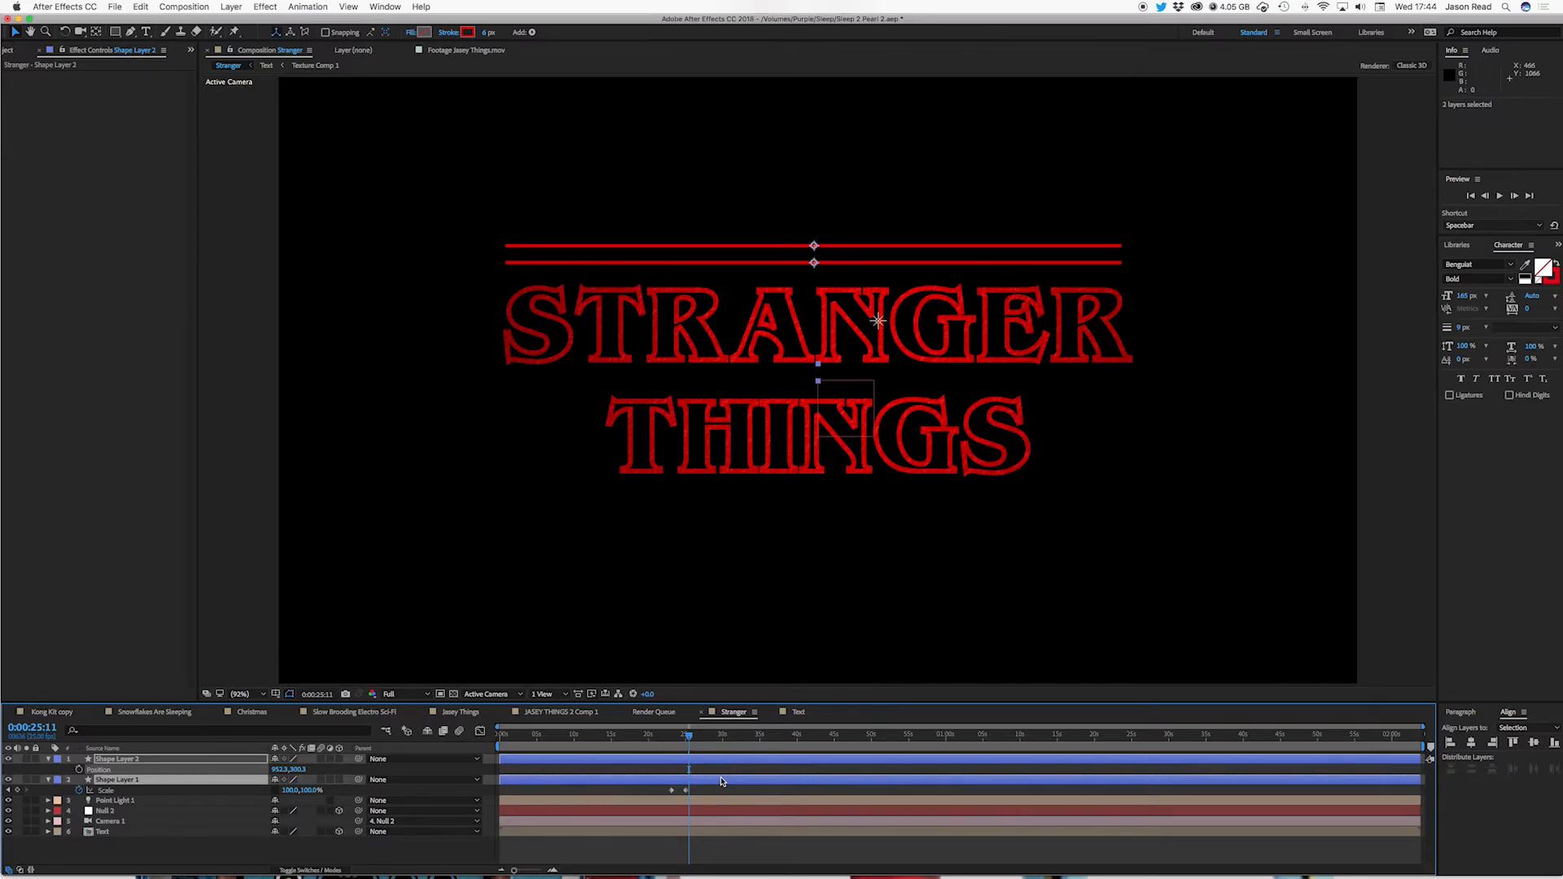
key("super+d")
left_click_drag(200, 795, 571, 767)
key("p")
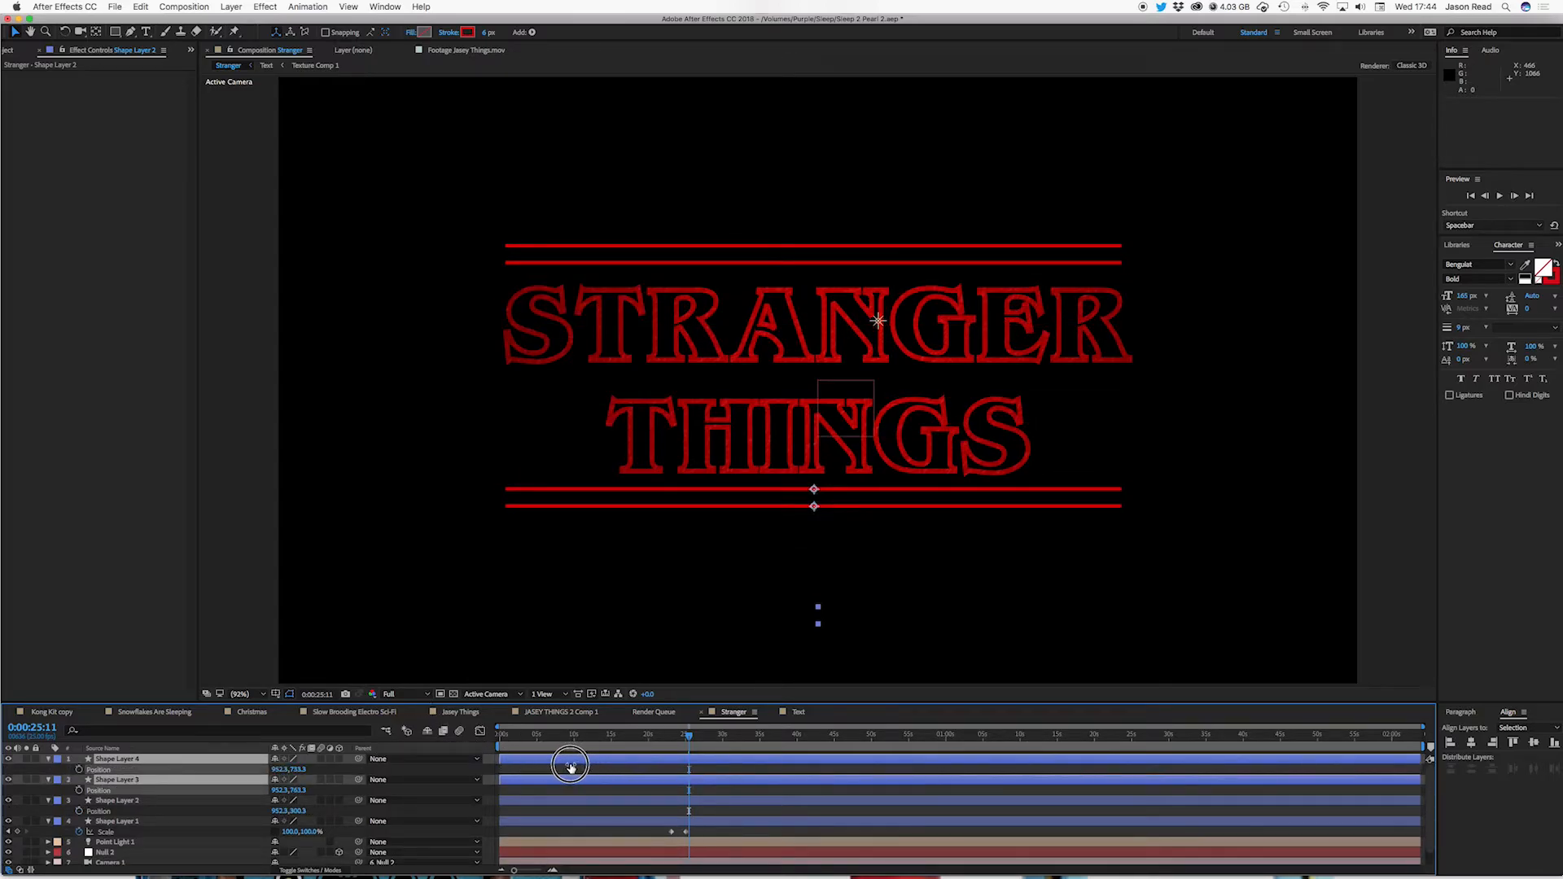
left_click(673, 737)
key("space")
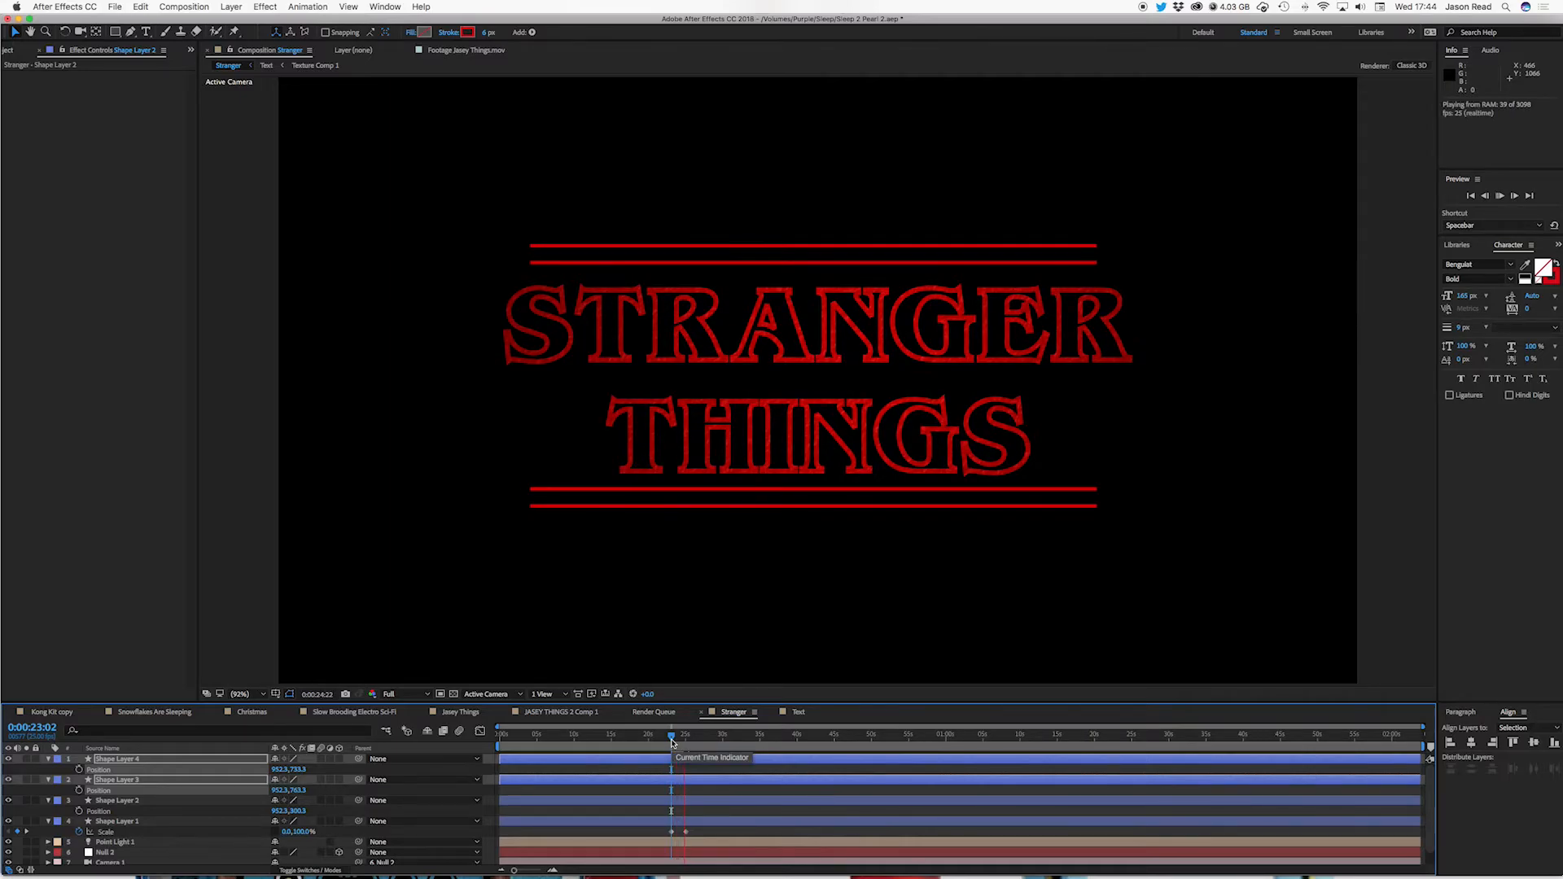
key("space")
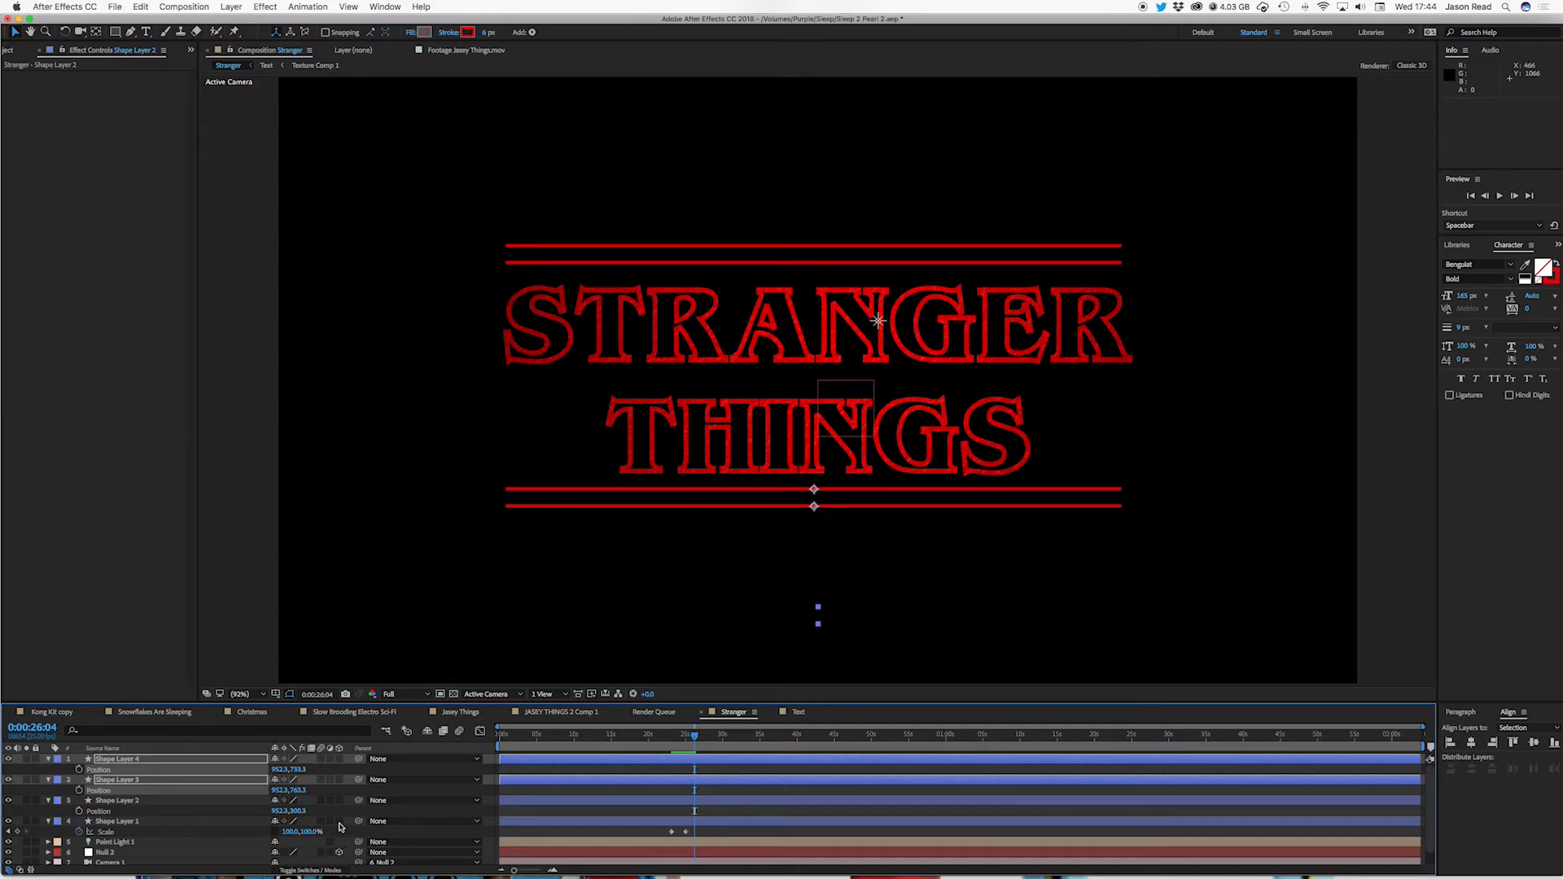
Step: Make all four line layers 3D so the point light affects them, and preview from 0:00:21:03
left_click(340, 759)
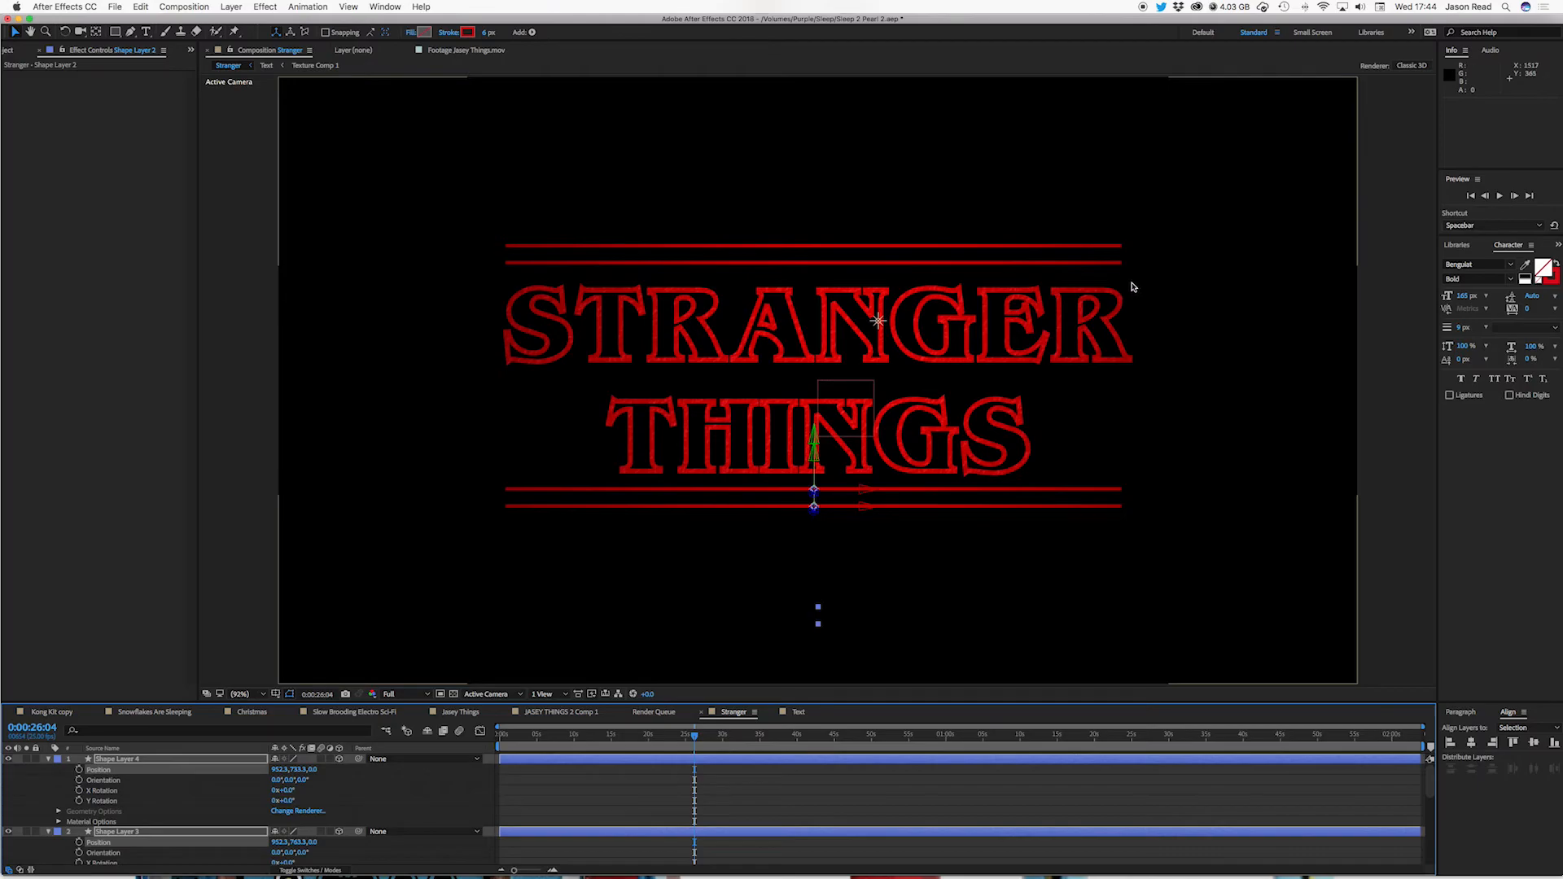
left_click(658, 737)
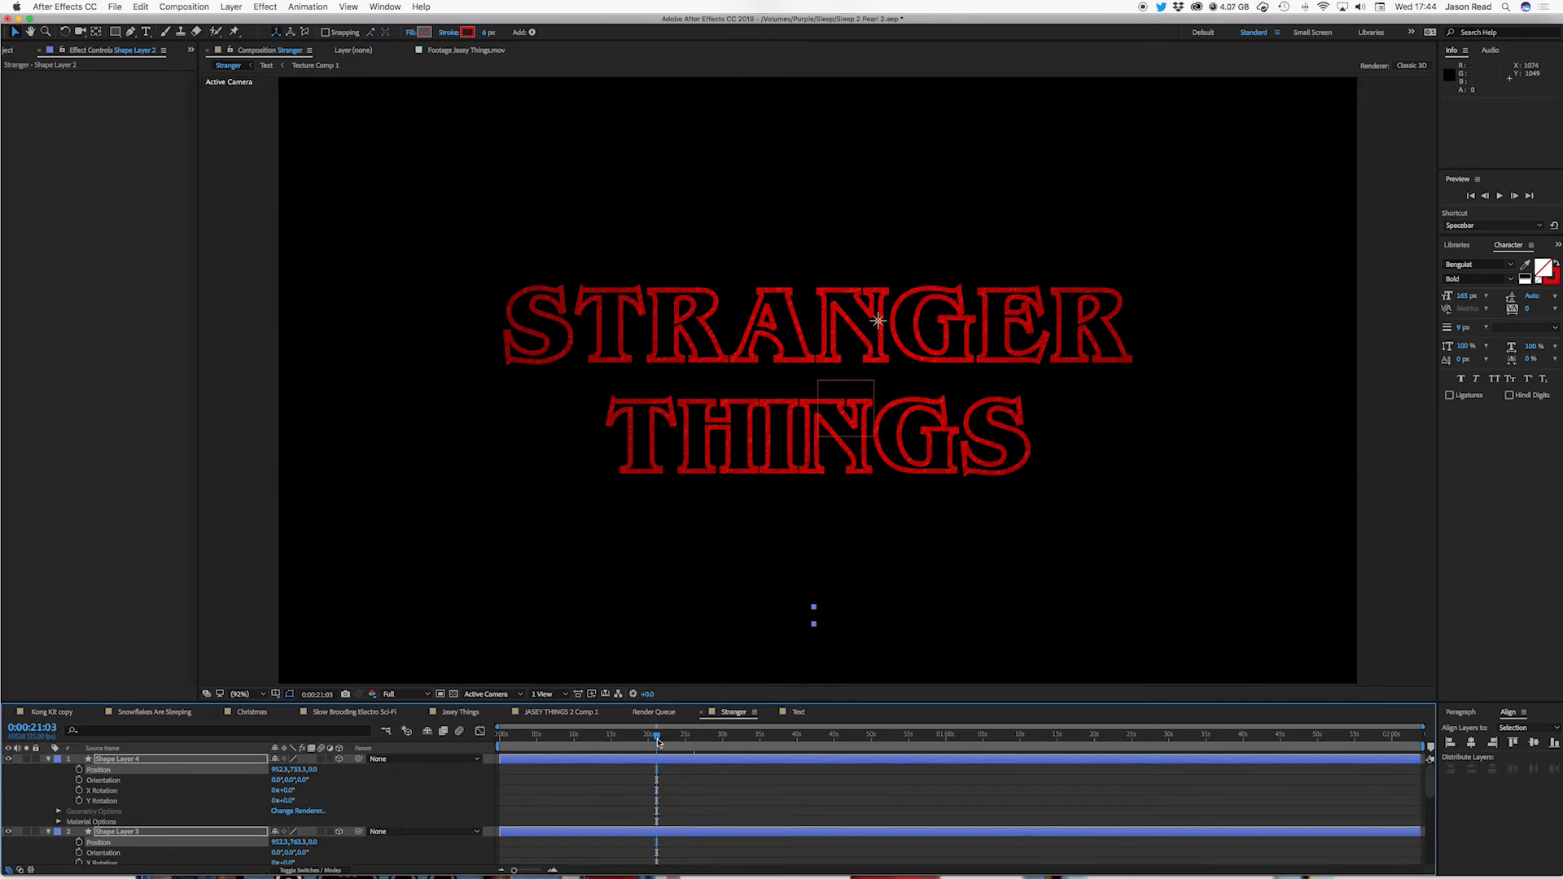
key("space")
left_click_drag(657, 737, 730, 737)
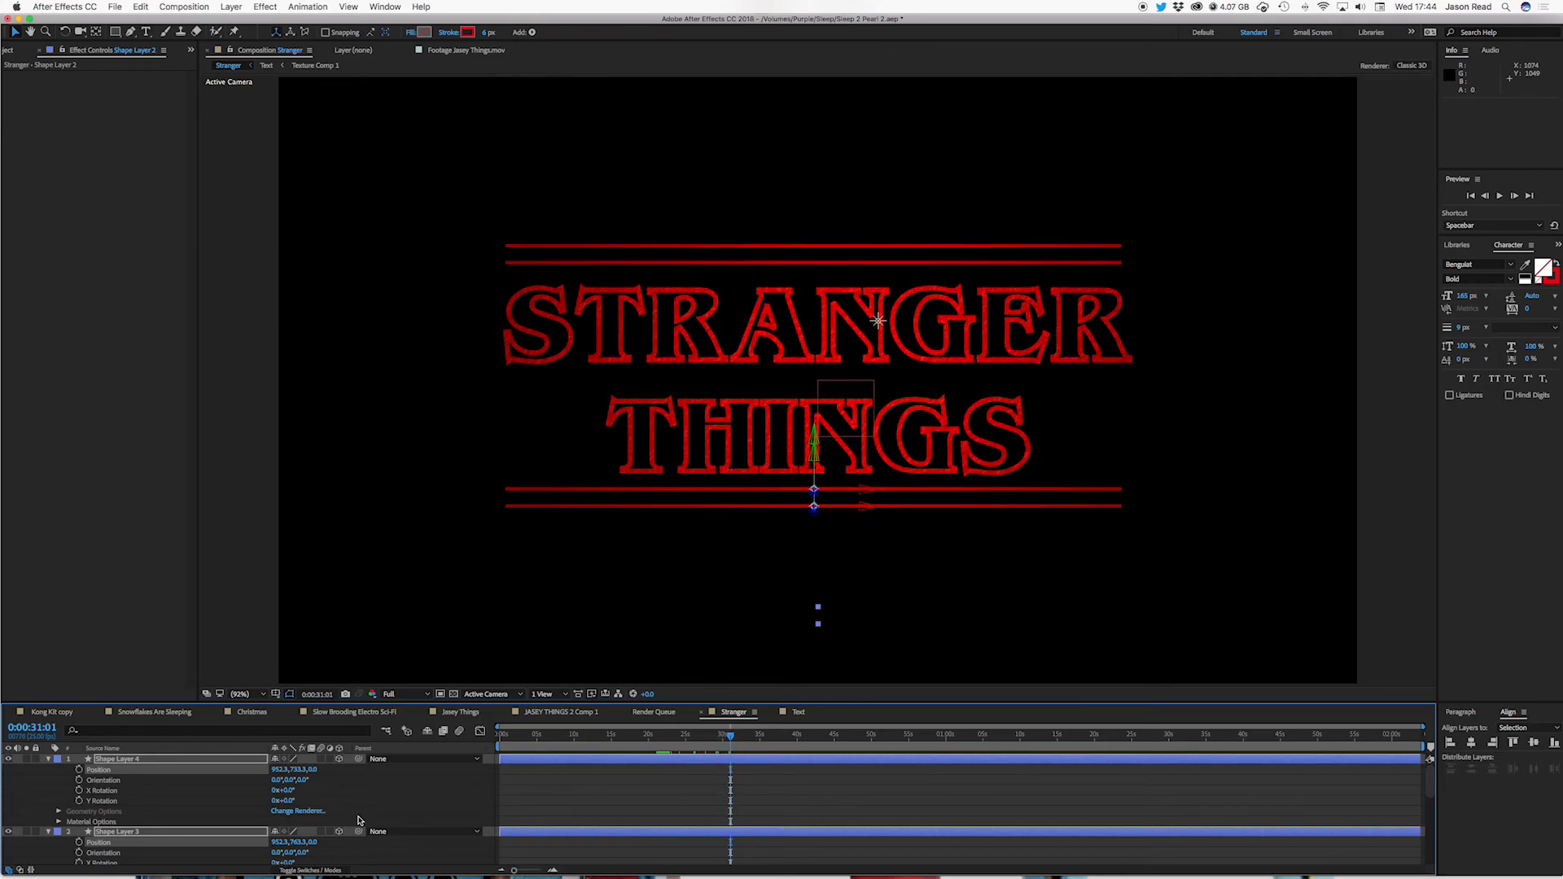
Step: Deselect the line layers and collapse their properties in the timeline
left_click(47, 759)
left_click(49, 780)
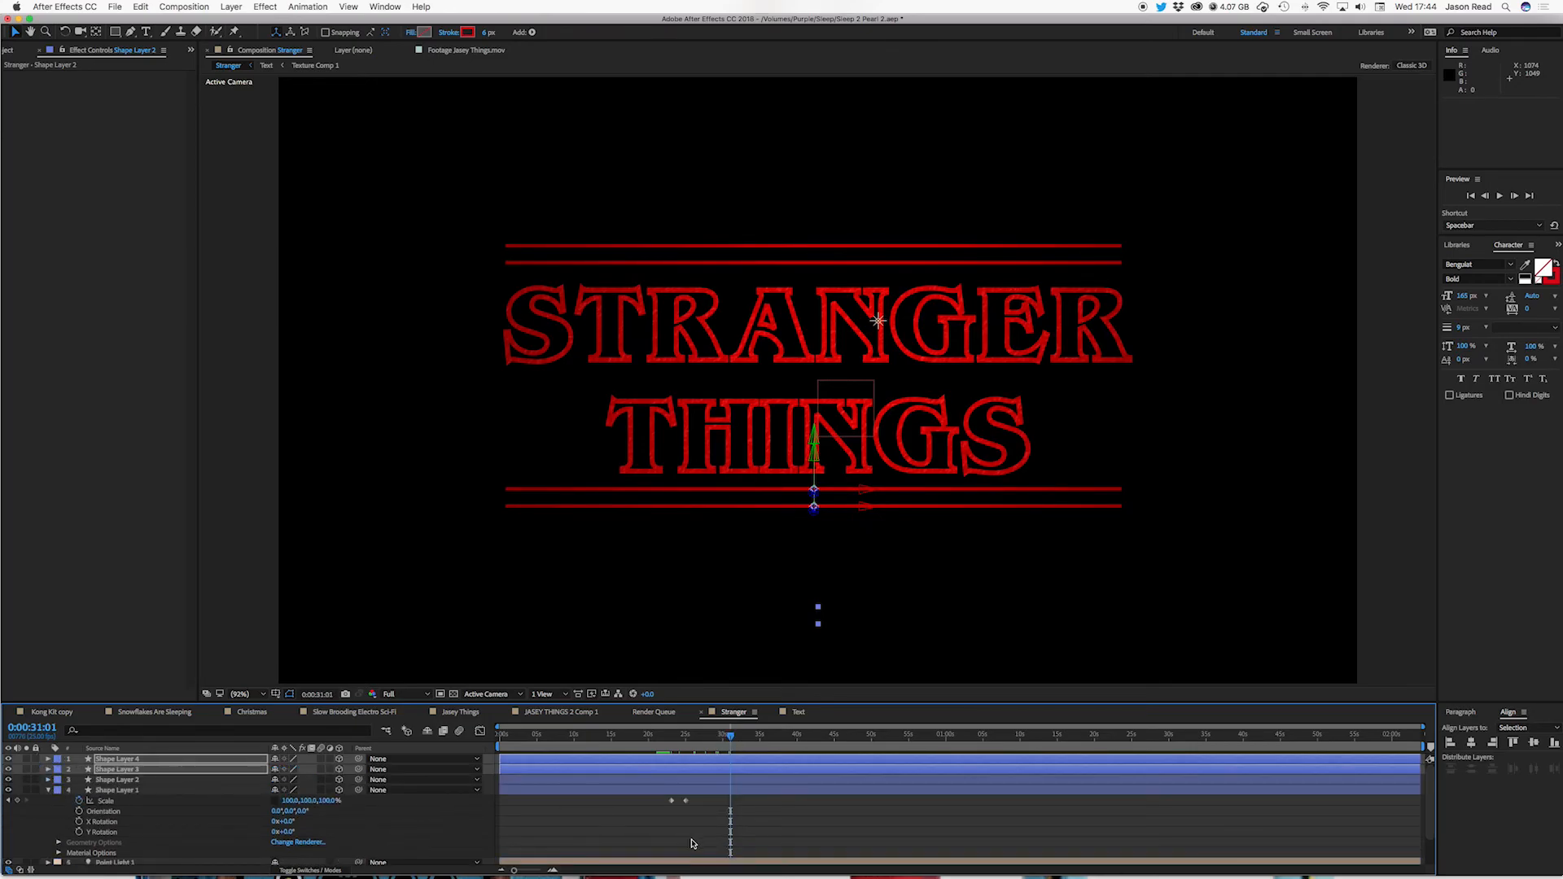
left_click(692, 843)
left_click(49, 789)
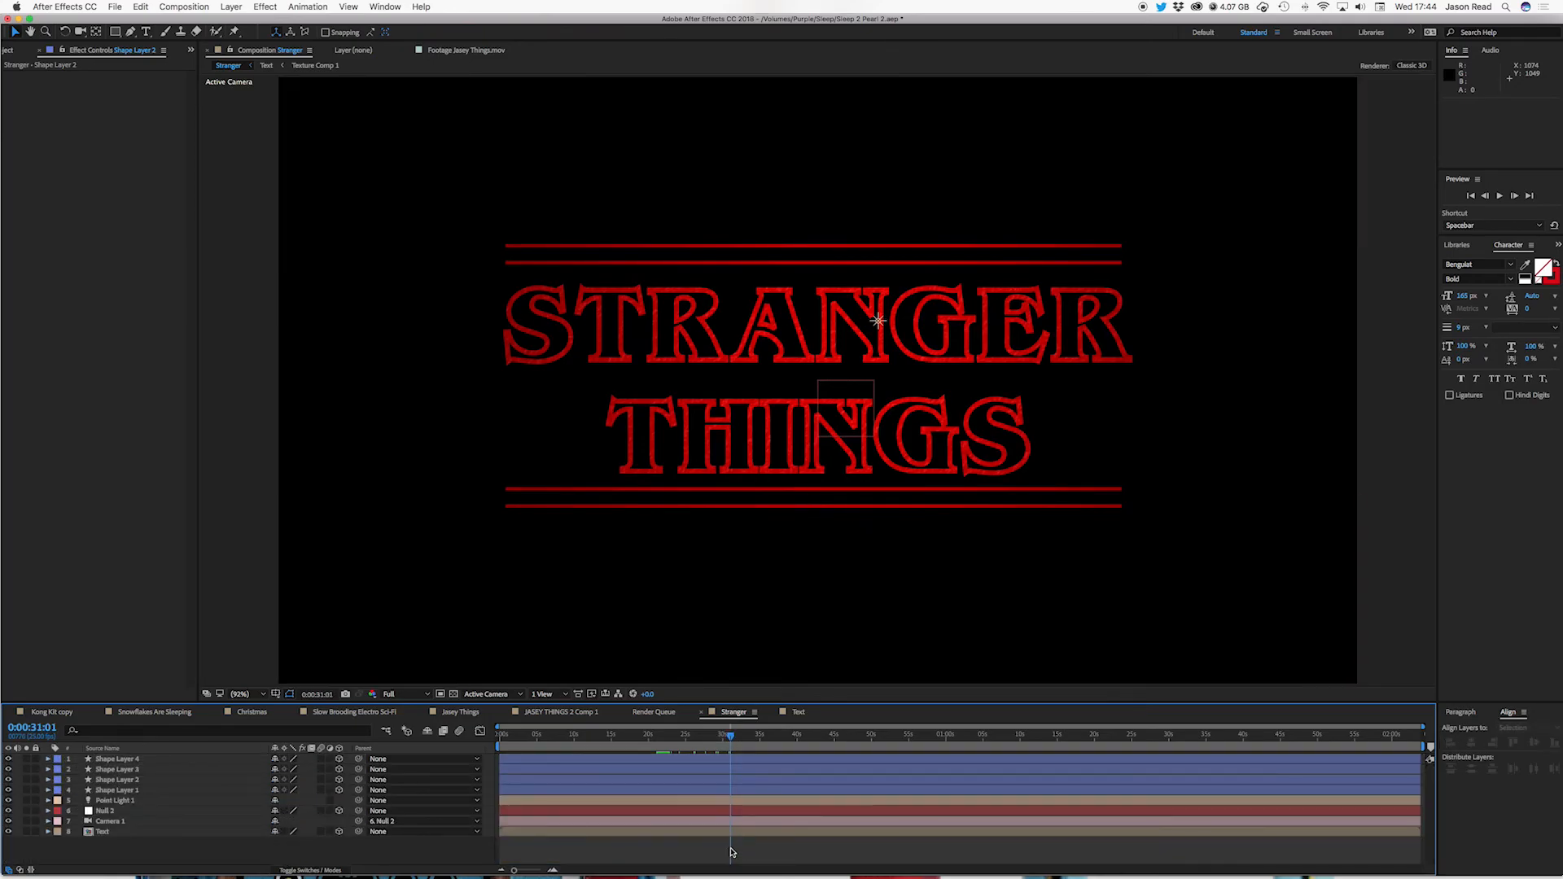